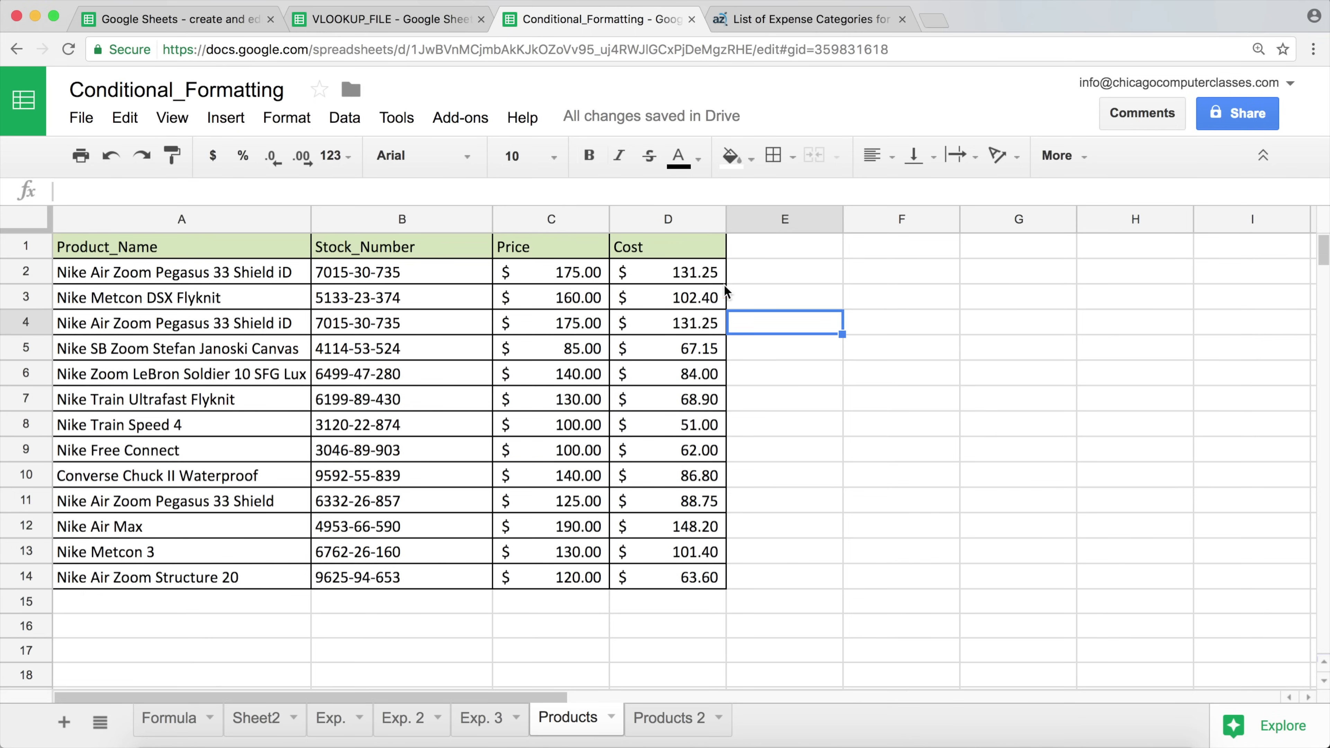
Step: Try a single-color conditional formatting rule on the Cost values D2:D14 for cells greater than 100
{"action": "left_click_drag", "start_coordinate": [699, 275], "coordinate": [701, 581]}
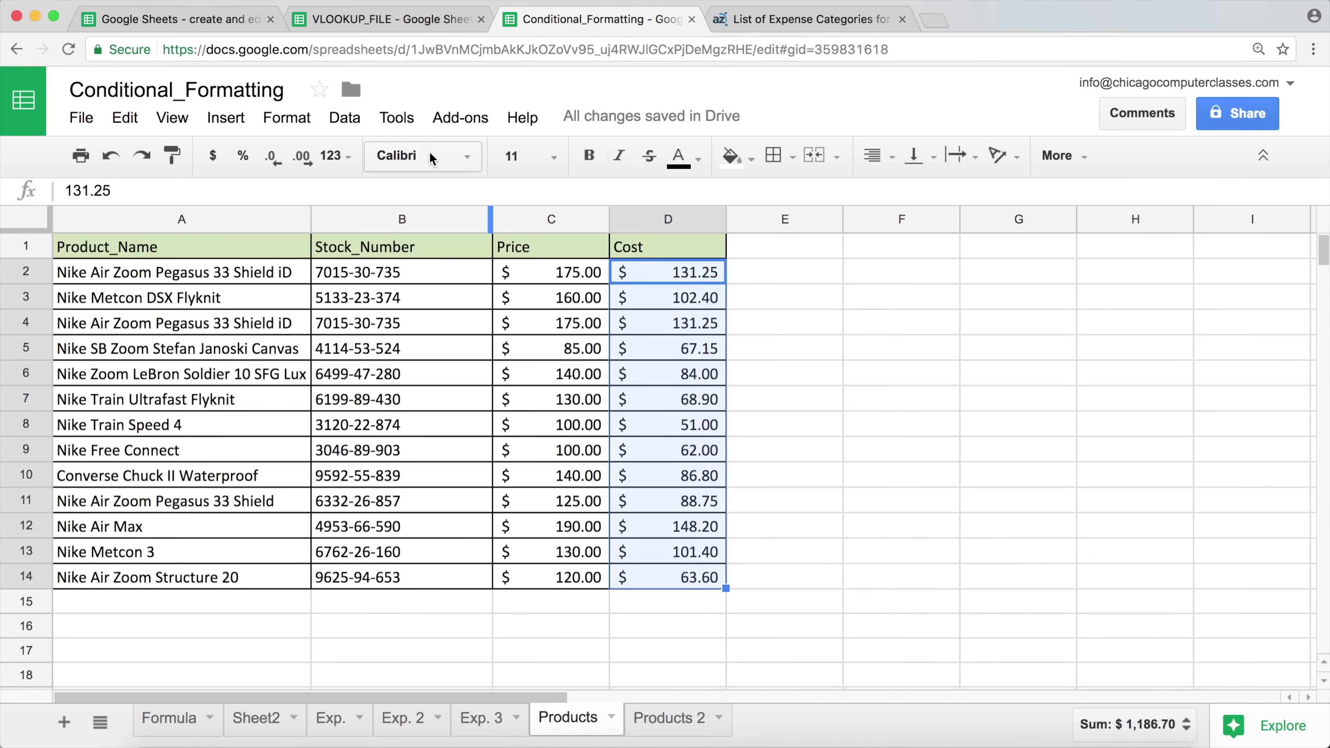
{"action": "left_click", "coordinate": [293, 126]}
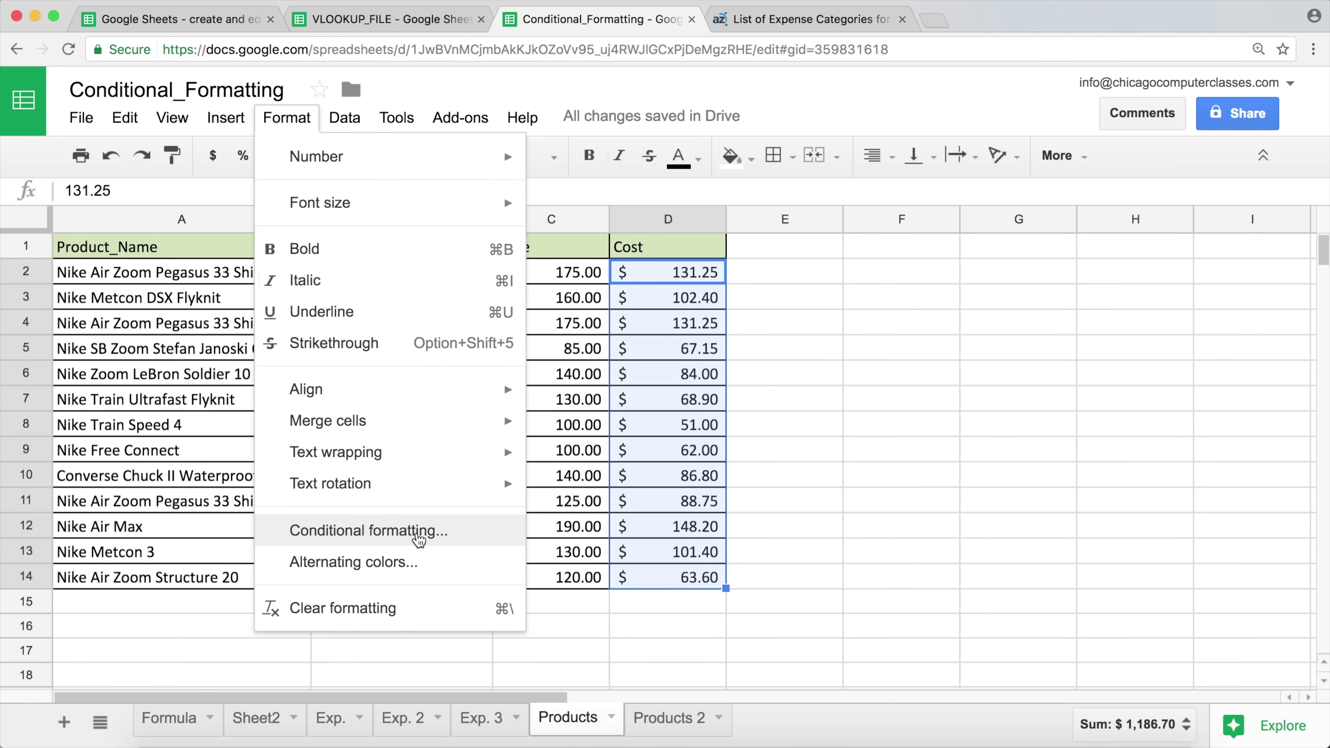
{"action": "left_click", "coordinate": [419, 533]}
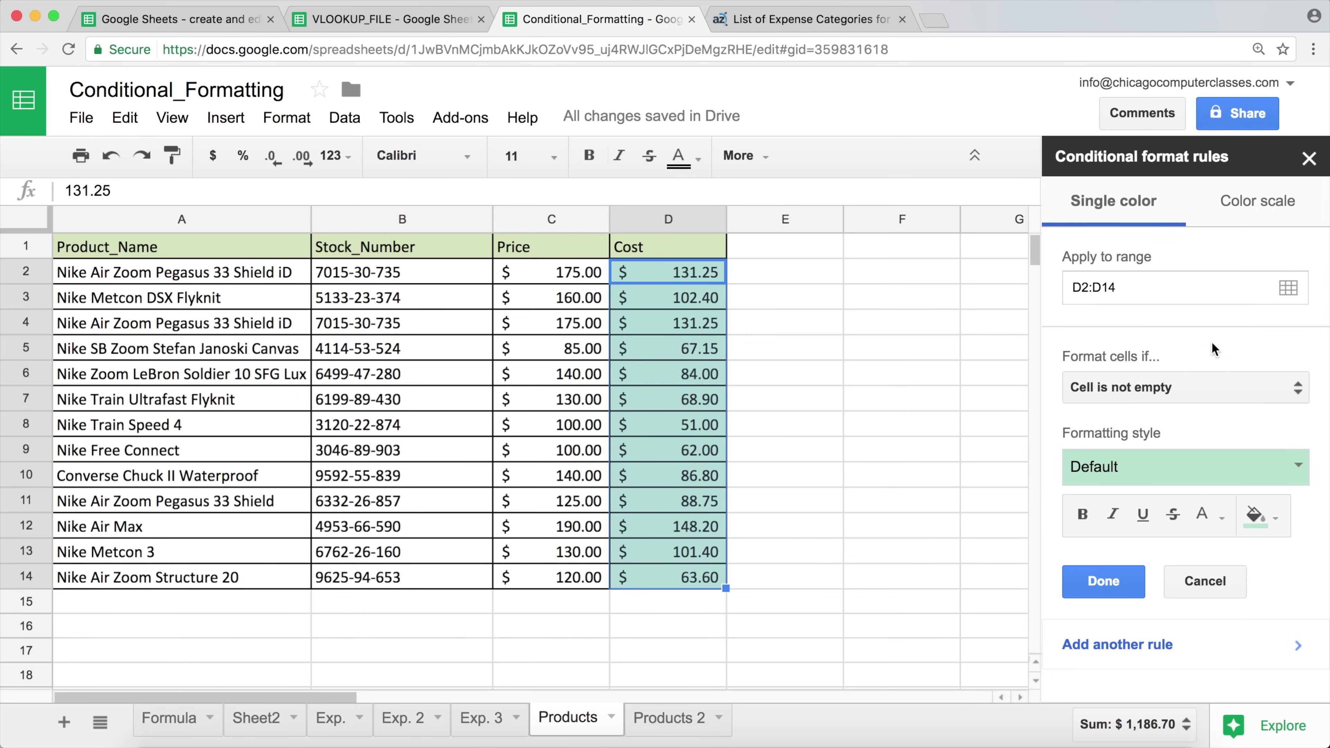
{"action": "left_click", "coordinate": [1172, 393]}
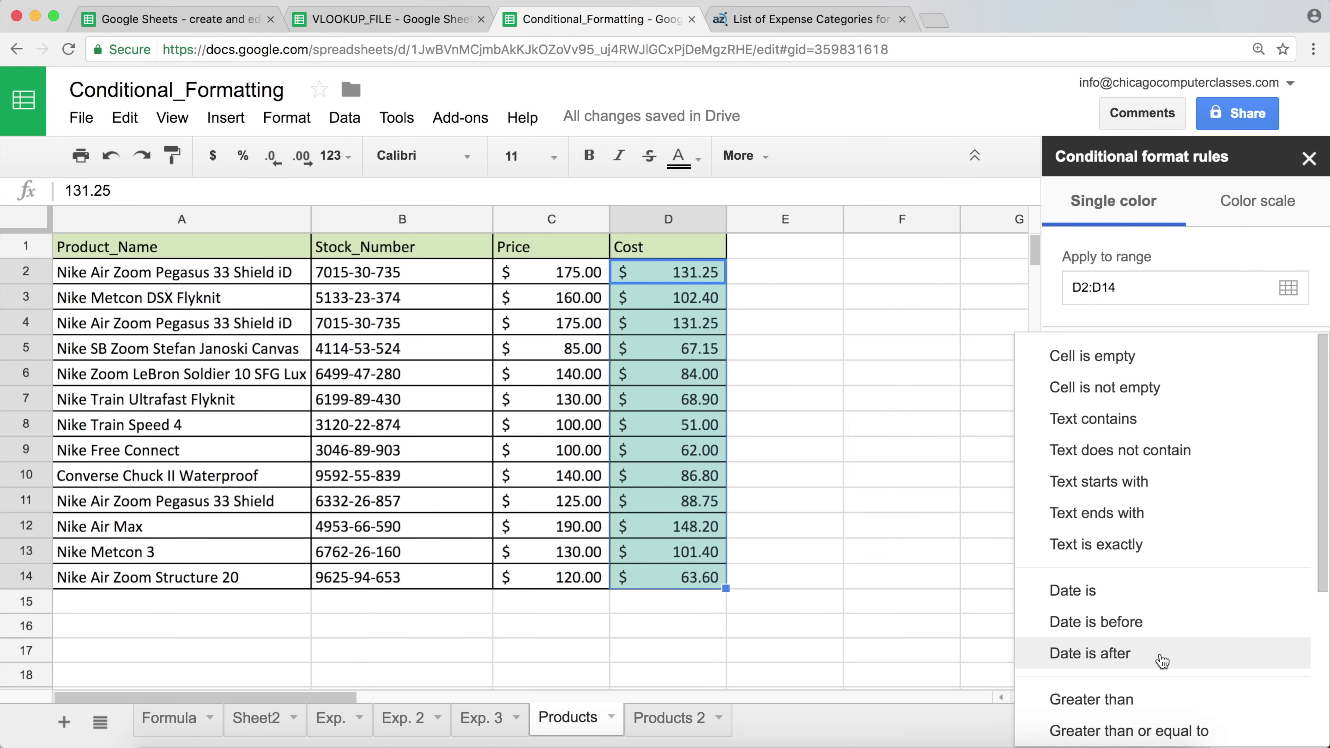
{"action": "left_click", "coordinate": [1131, 704]}
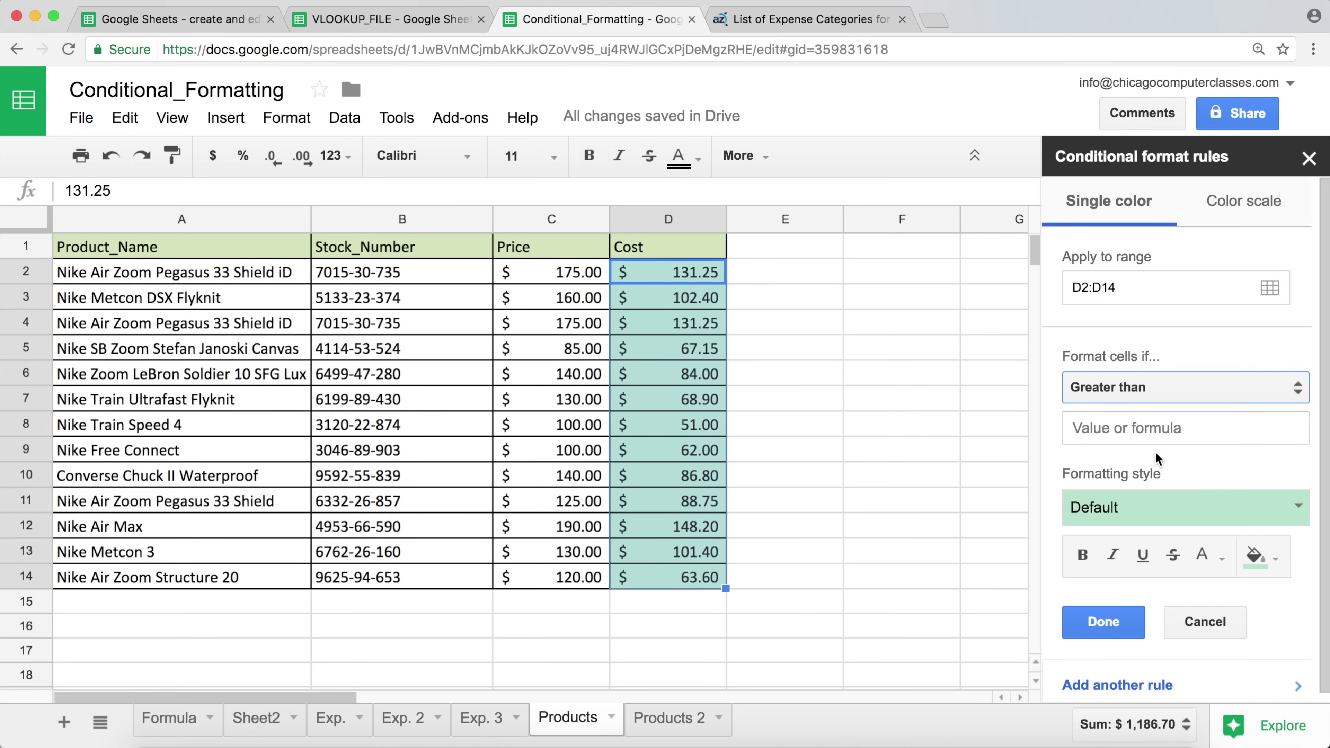
{"action": "left_click", "coordinate": [1153, 434]}
{"action": "type", "text": "100"}
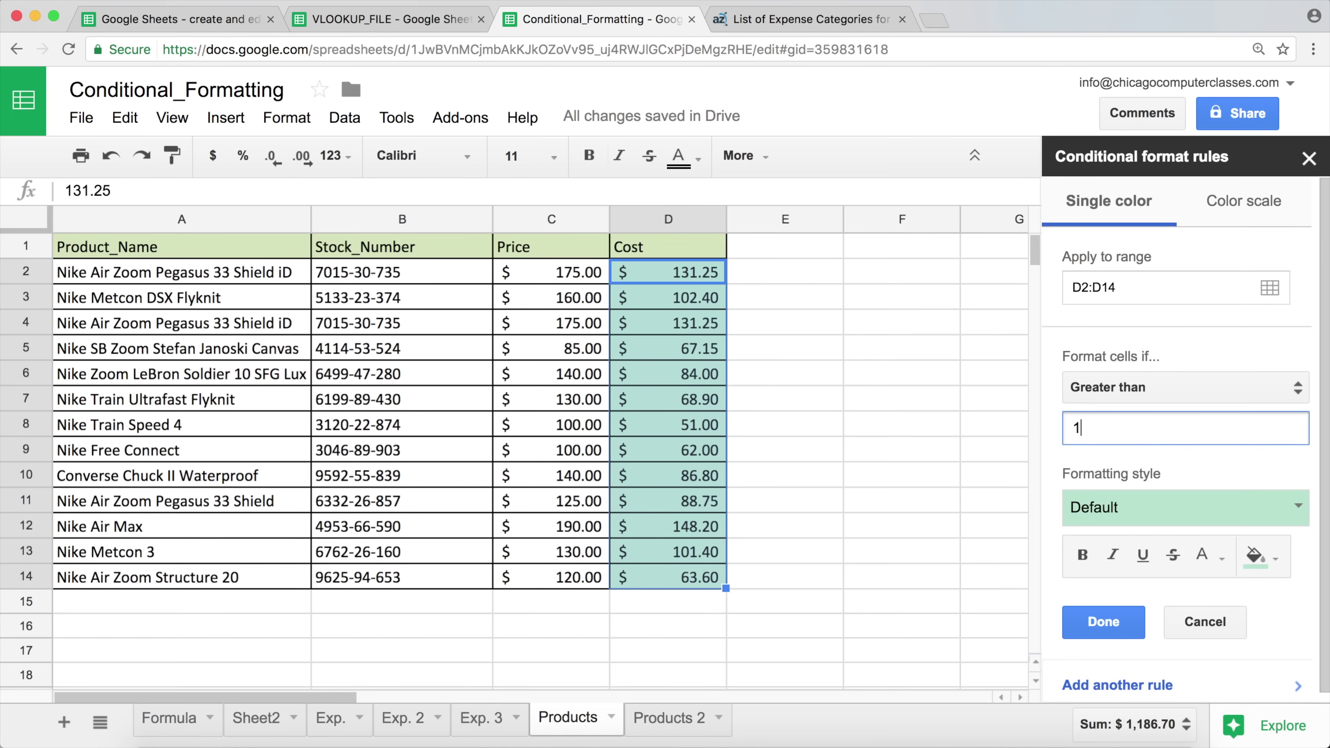
Step: Preview the light red fill style for the Cost rule, discard the rule and close the conditional formatting settings
{"action": "left_click", "coordinate": [1164, 516]}
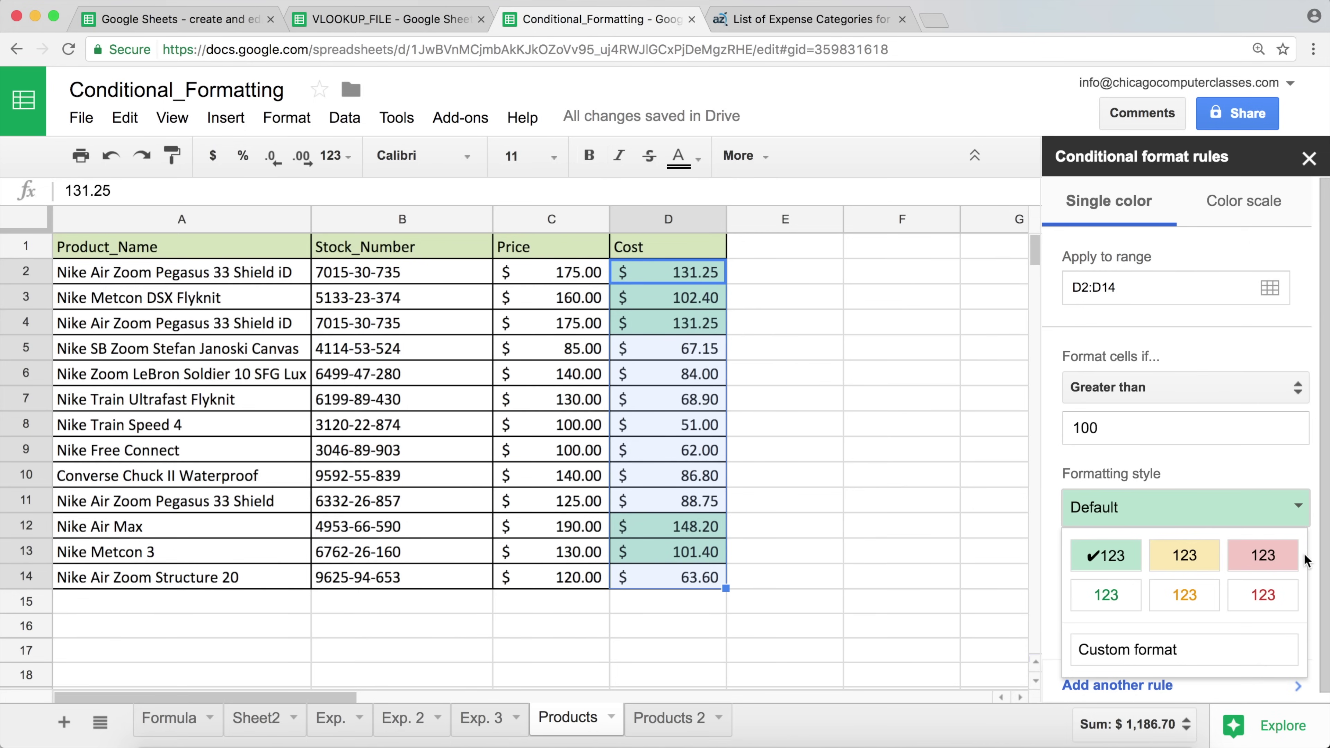
{"action": "left_click", "coordinate": [1268, 553]}
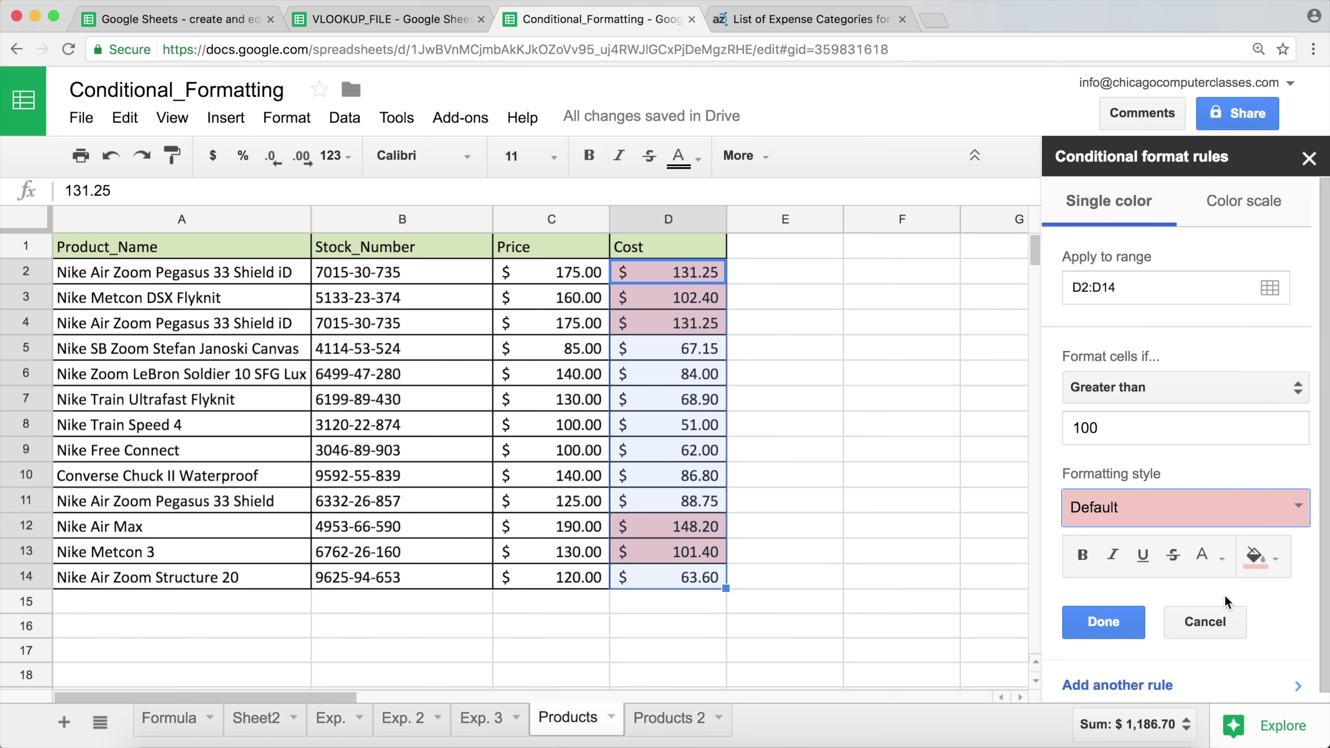
{"action": "left_click", "coordinate": [1220, 631]}
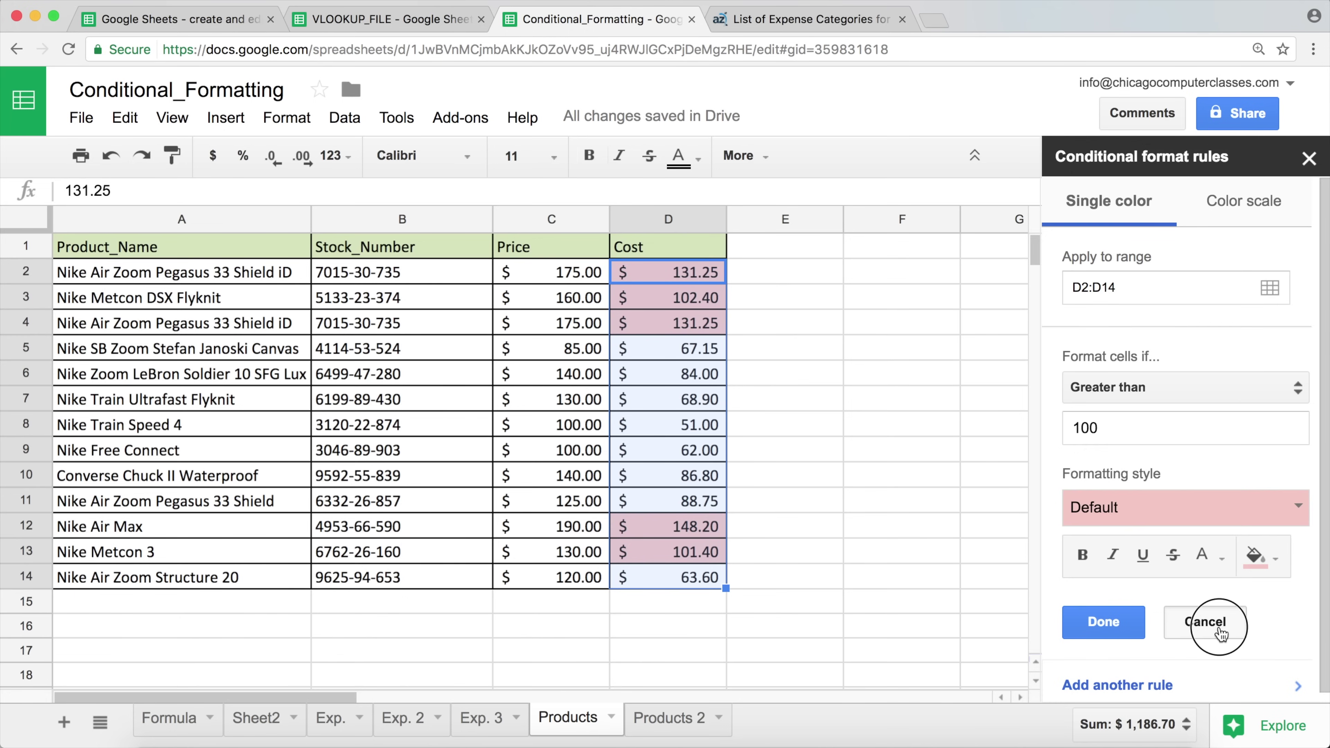
{"action": "left_click", "coordinate": [1310, 157]}
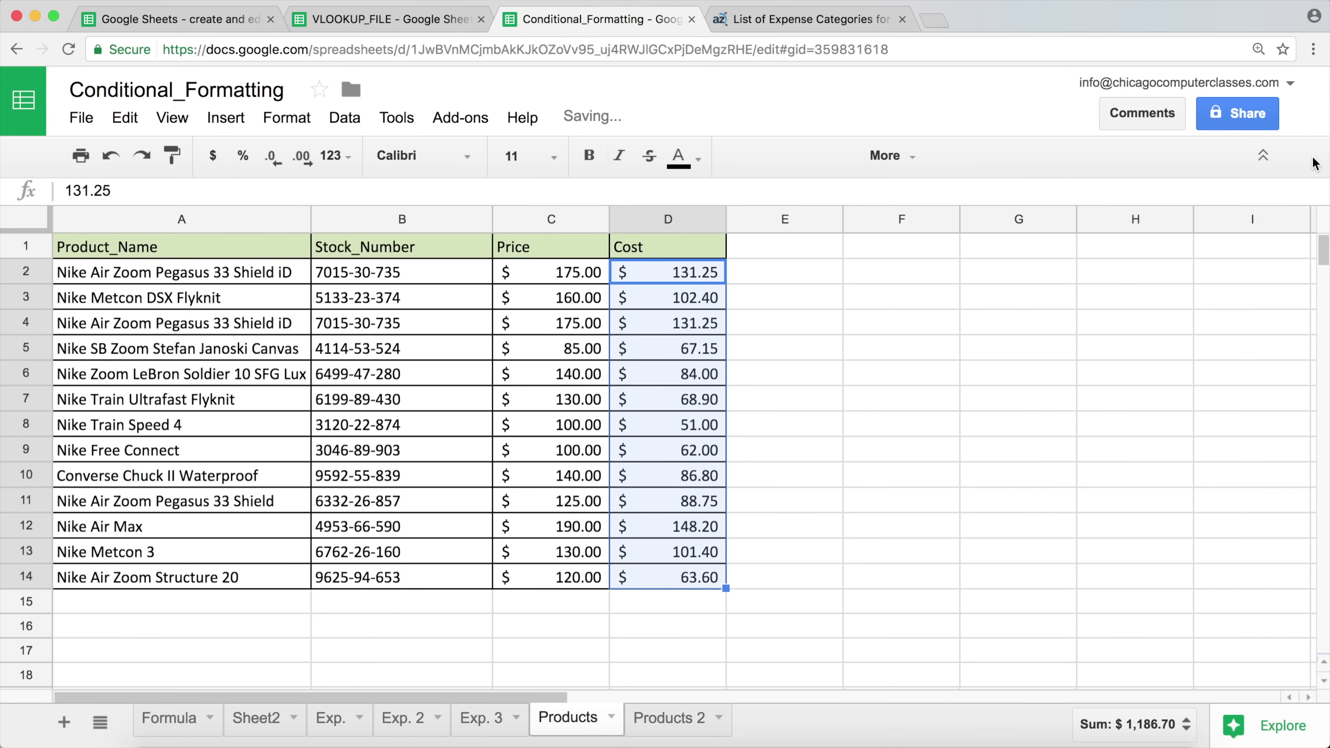
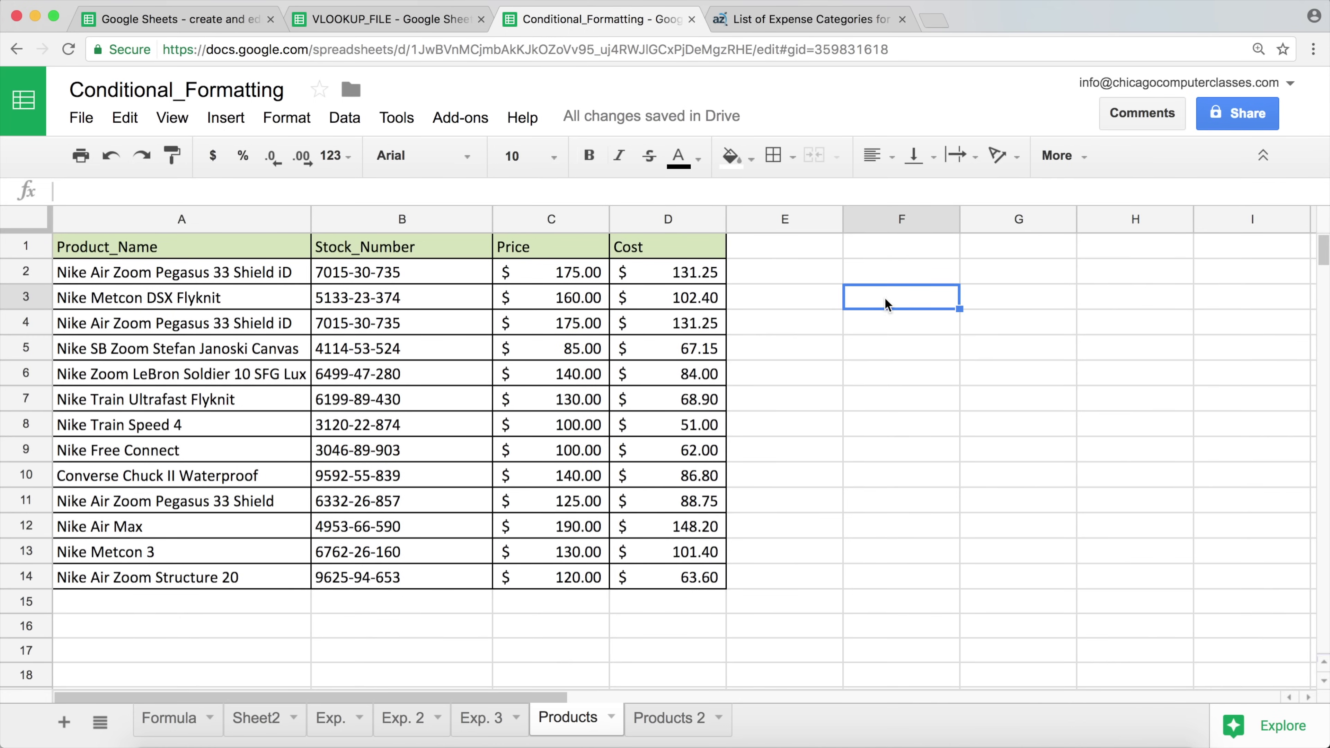
{"action": "left_click_drag", "start_coordinate": [656, 275], "coordinate": [660, 576]}
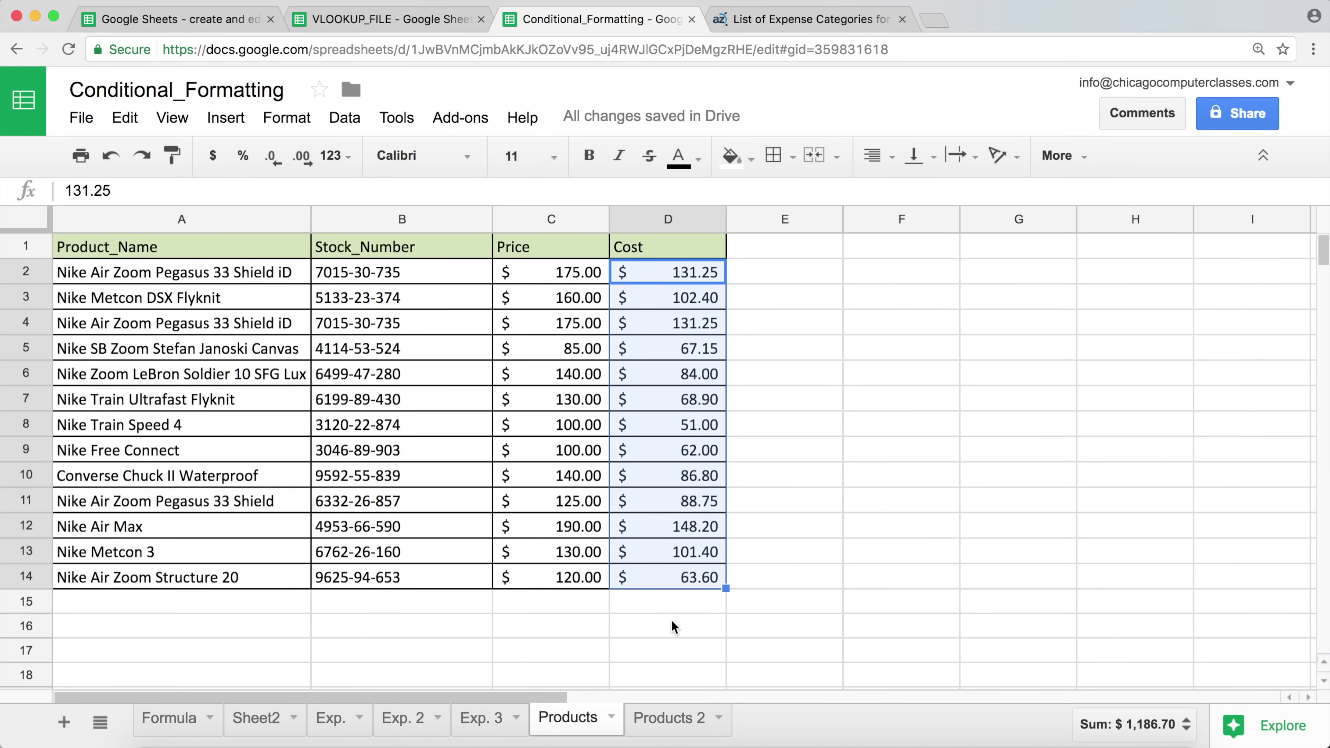
{"action": "left_click", "coordinate": [838, 341]}
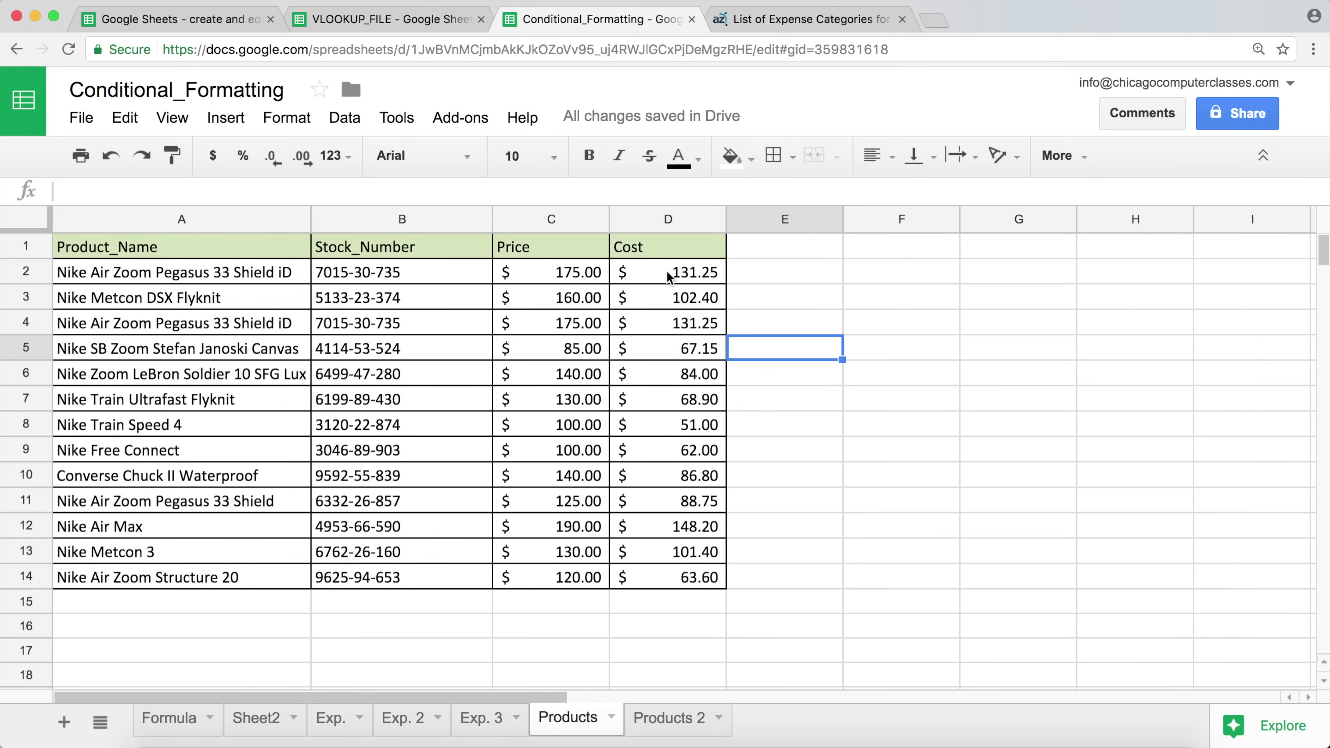
{"action": "left_click", "coordinate": [176, 275]}
{"action": "left_click_drag", "start_coordinate": [176, 310], "coordinate": [210, 577]}
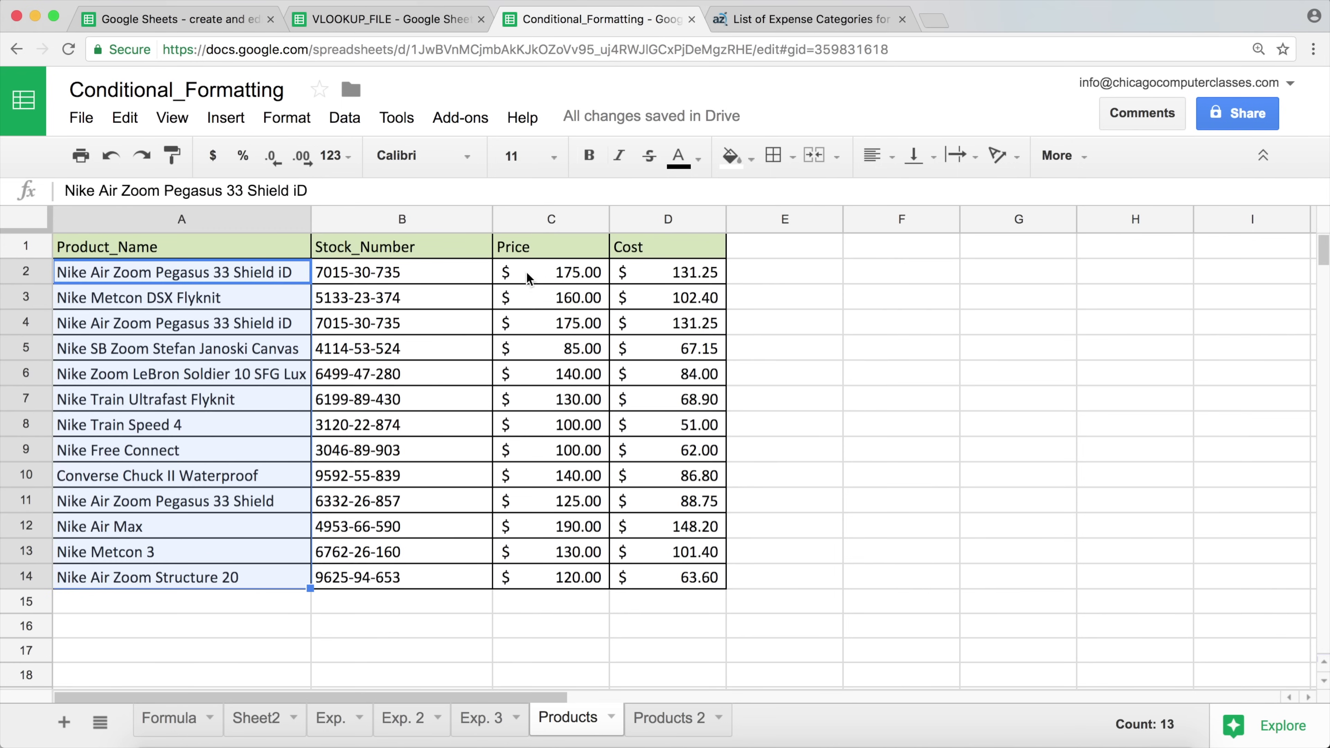
{"action": "left_click", "coordinate": [700, 296]}
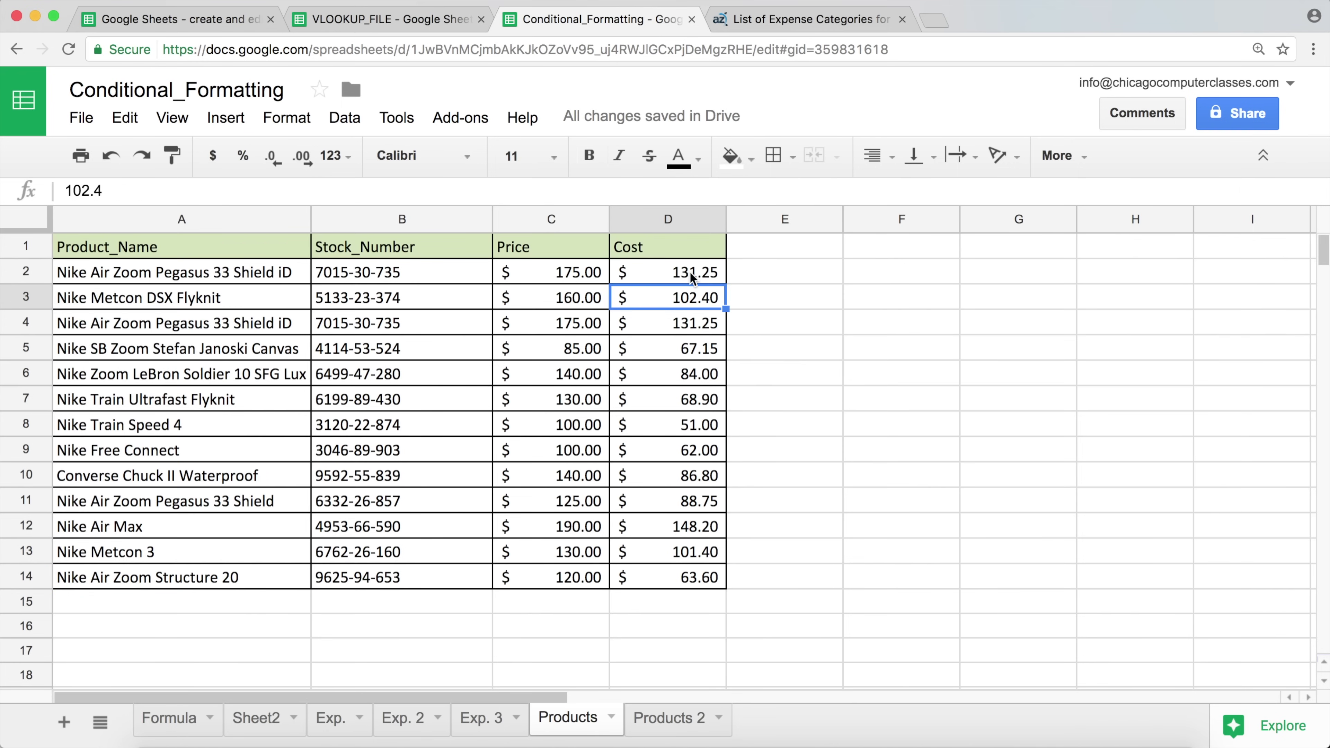
{"action": "left_click", "coordinate": [692, 278]}
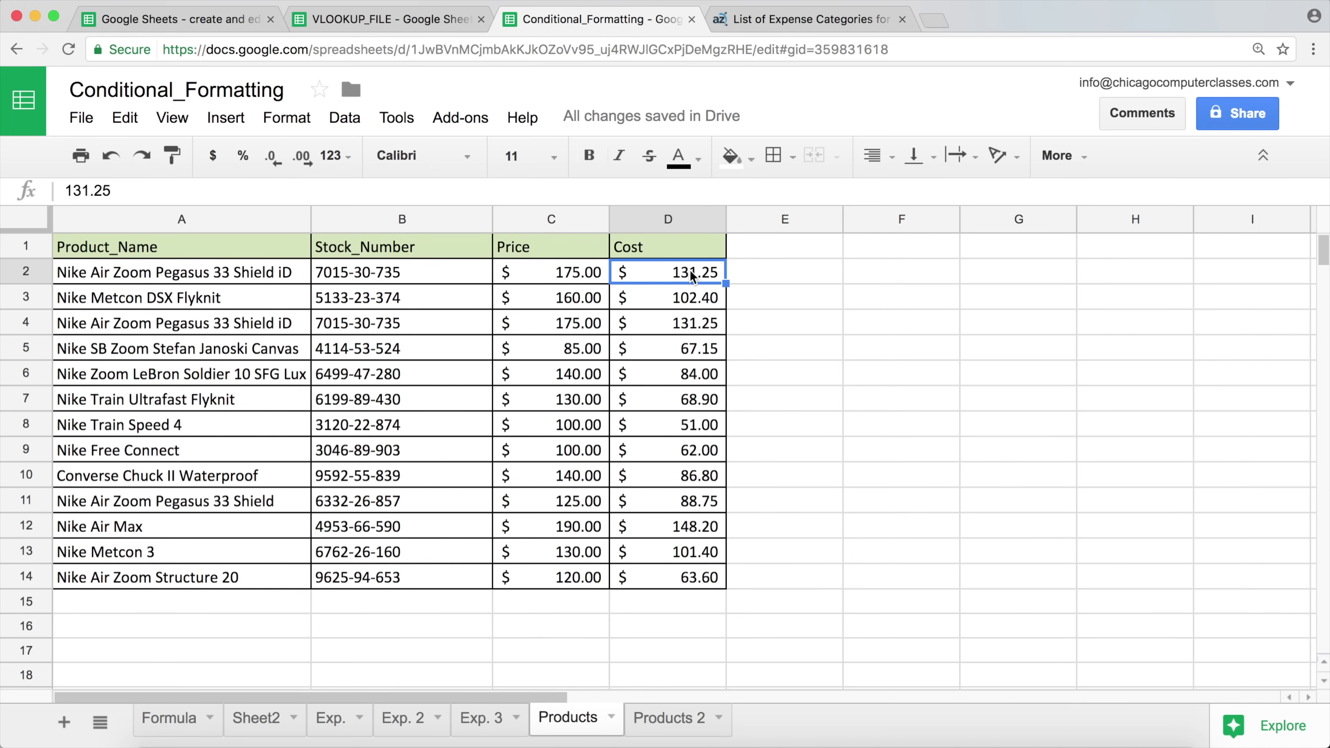
{"action": "left_click", "coordinate": [154, 274]}
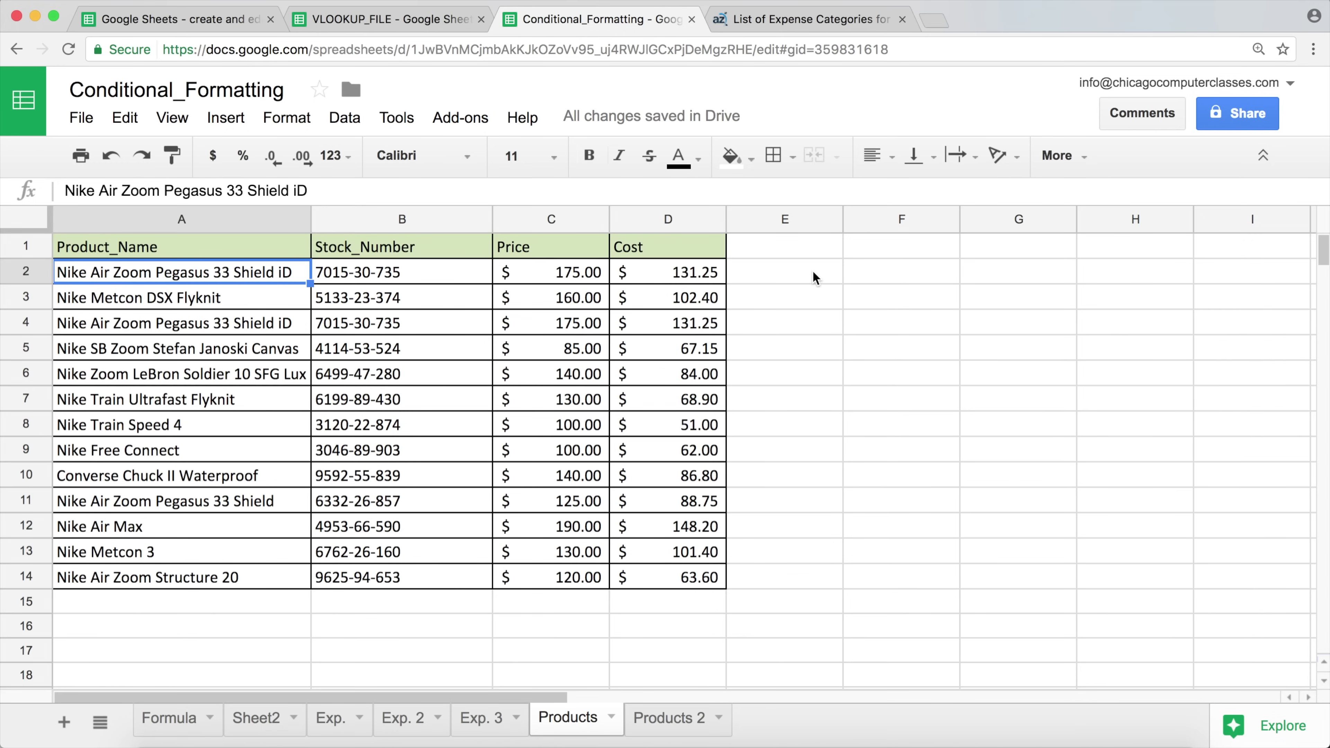
Step: Enter the test formula =D2>100 in cell E2 and fill it down to E14
{"action": "left_click", "coordinate": [783, 273]}
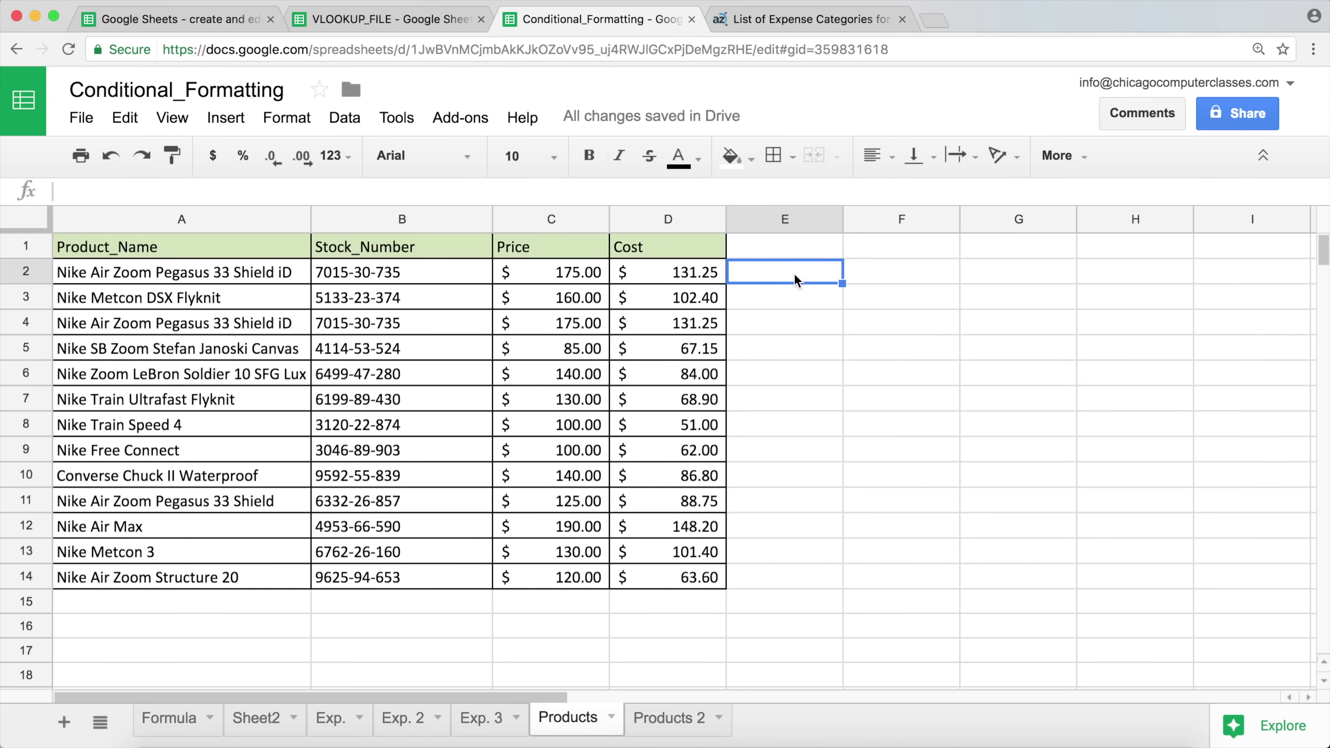
{"action": "type", "text": "="}
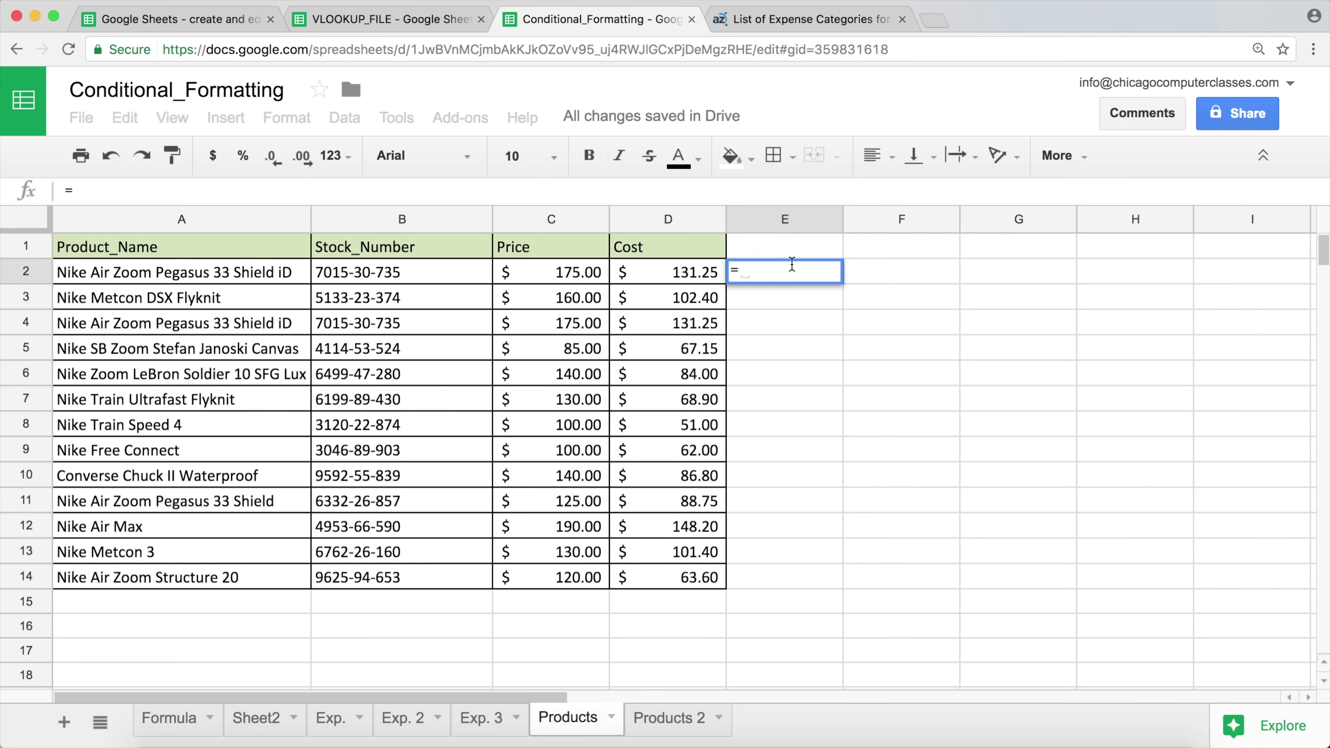
{"action": "left_click", "coordinate": [681, 276]}
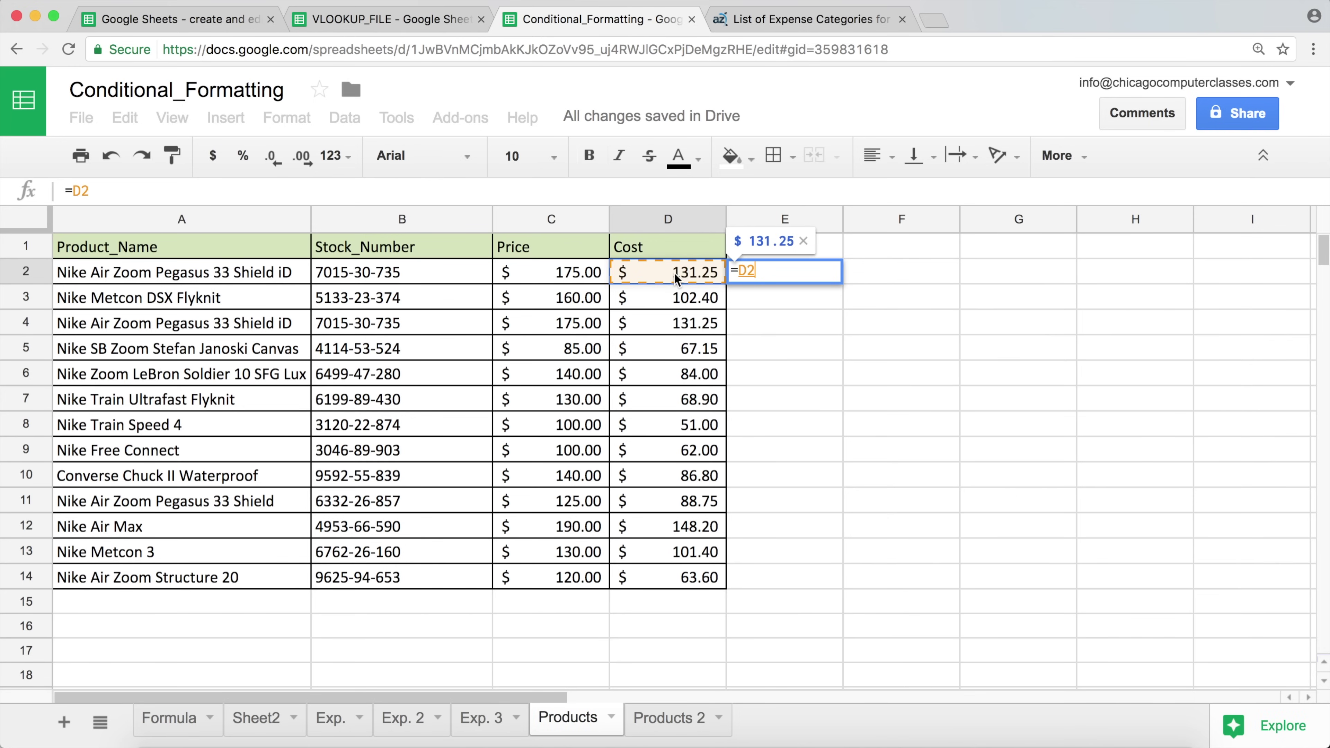
{"action": "type", "text": ">"}
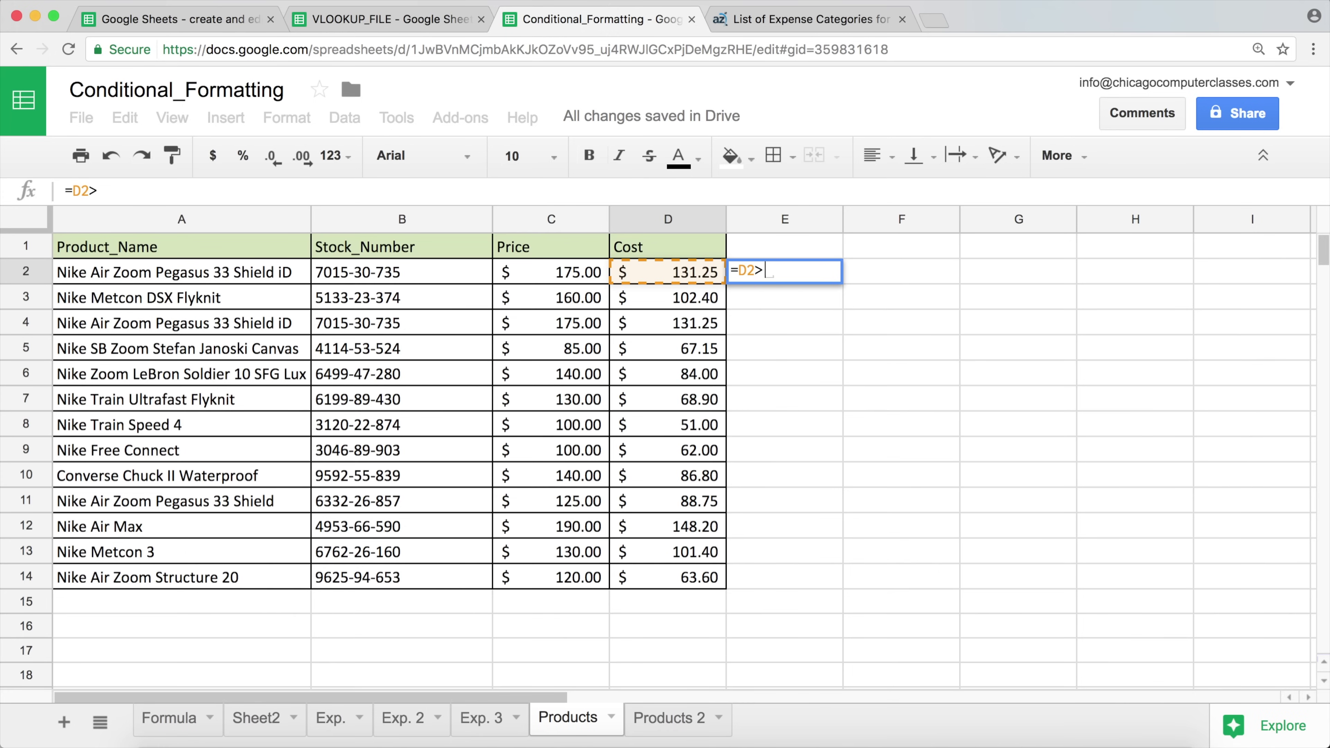
{"action": "type", "text": "100"}
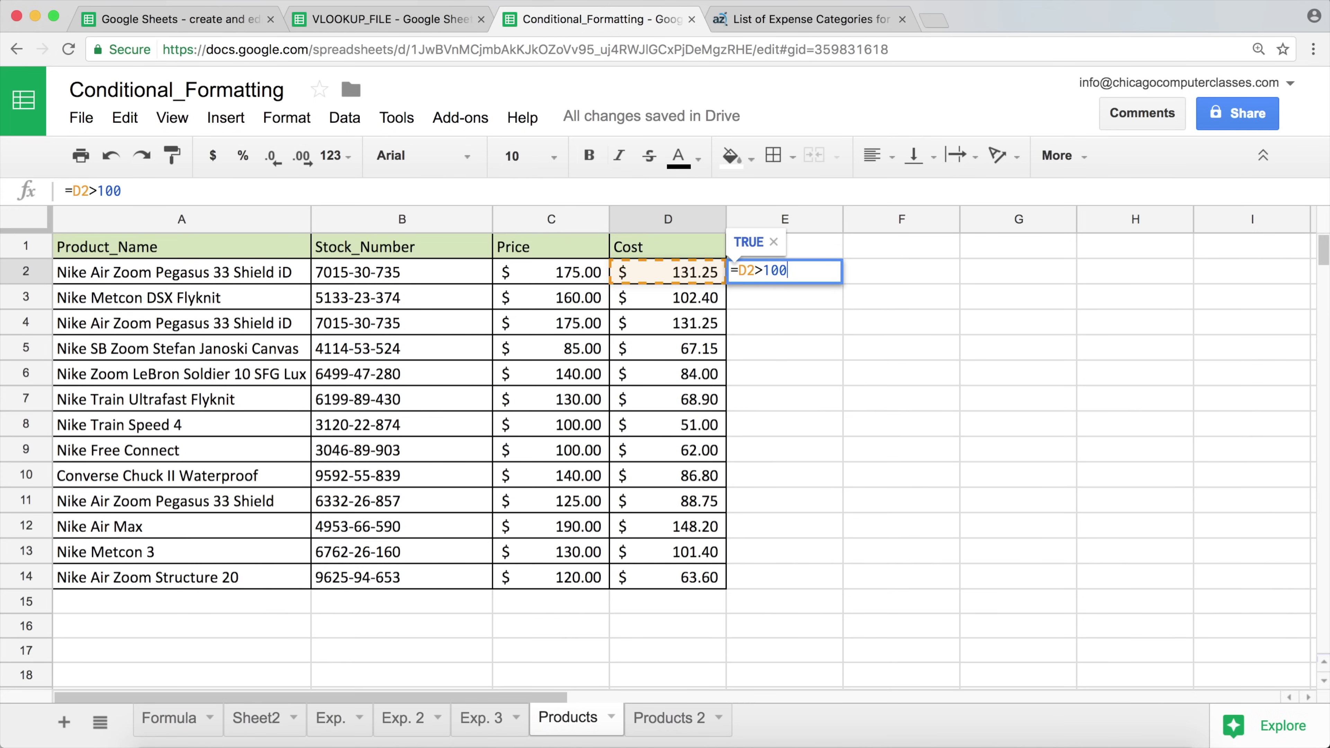
{"action": "key", "text": "Return"}
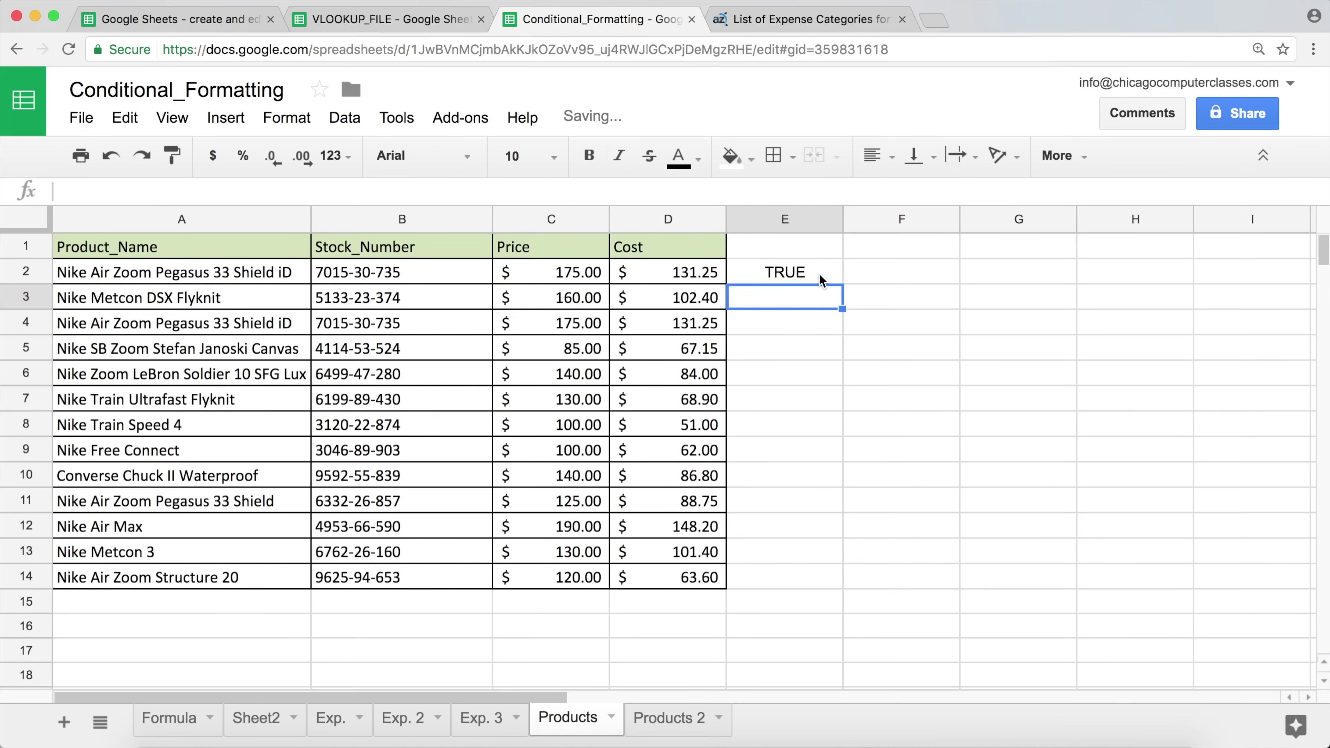
{"action": "left_click", "coordinate": [819, 274]}
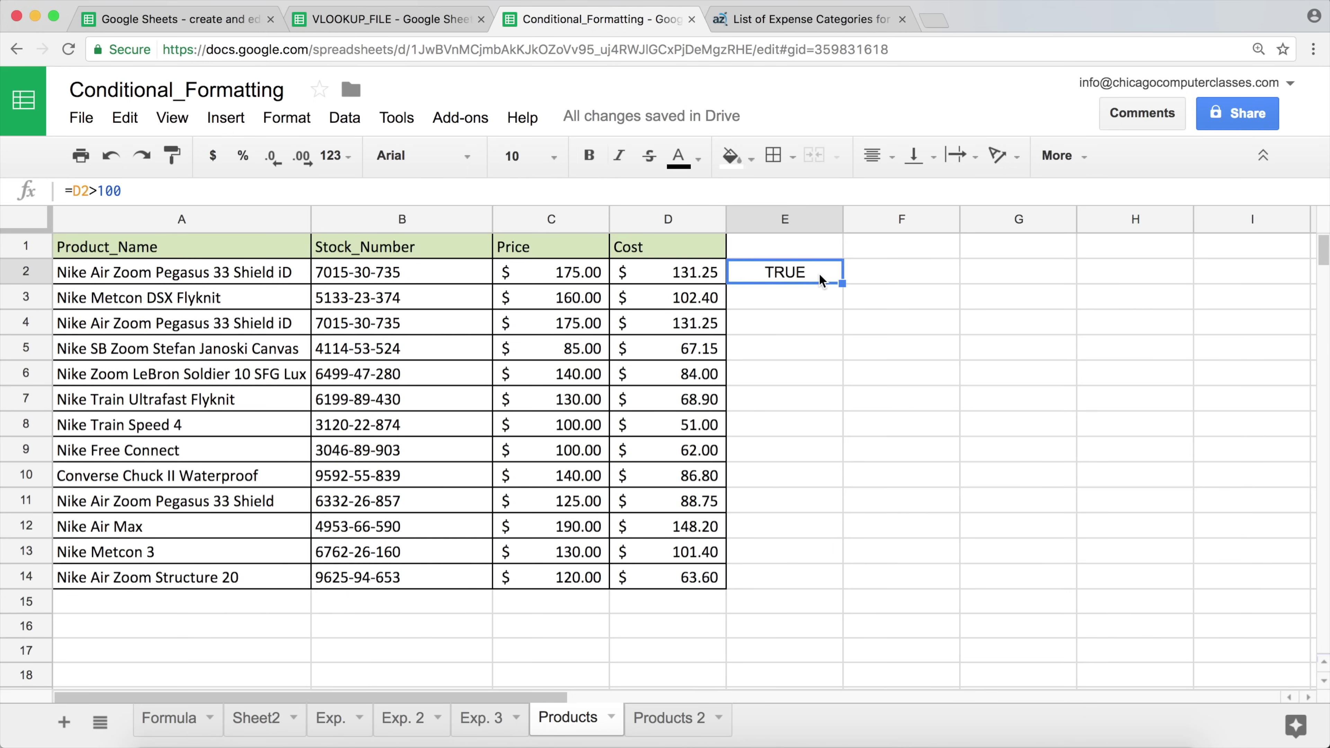
{"action": "double_click", "coordinate": [841, 284]}
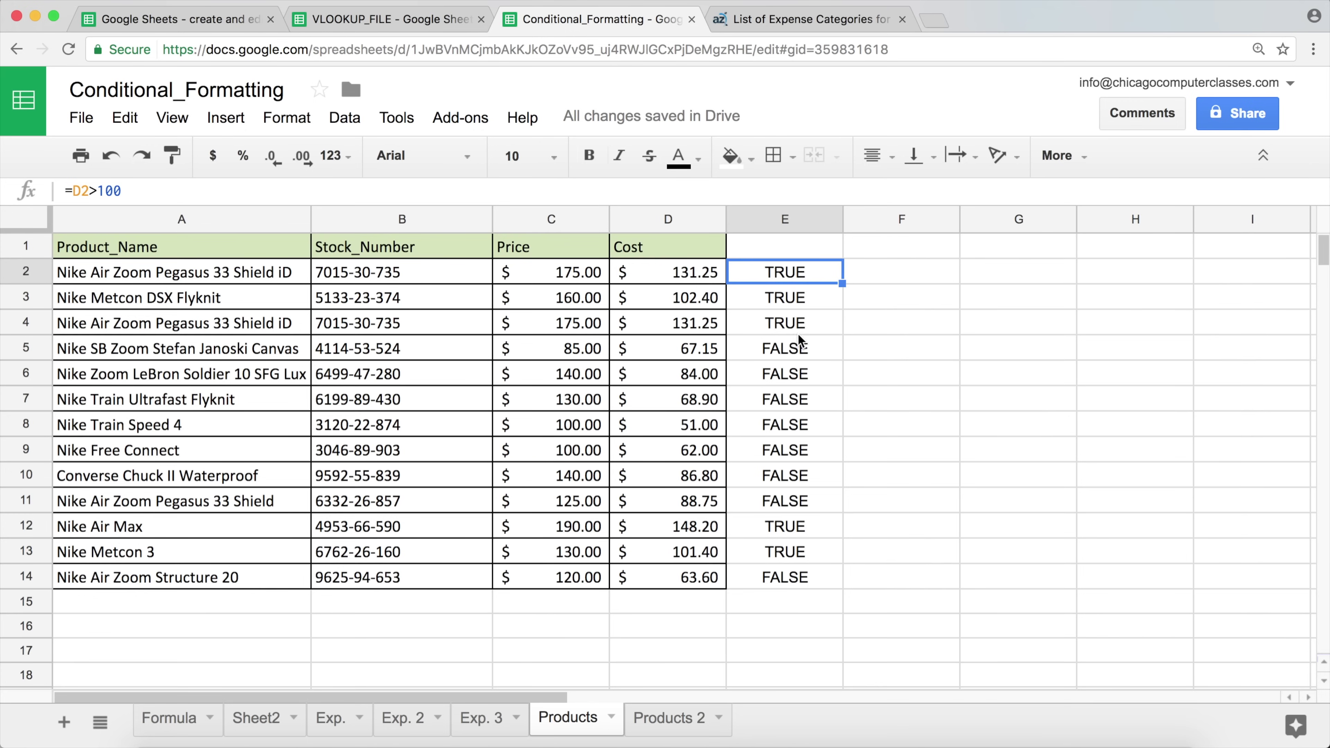
Step: Inspect the test formula in cell E2 without changing it
{"action": "double_click", "coordinate": [775, 273]}
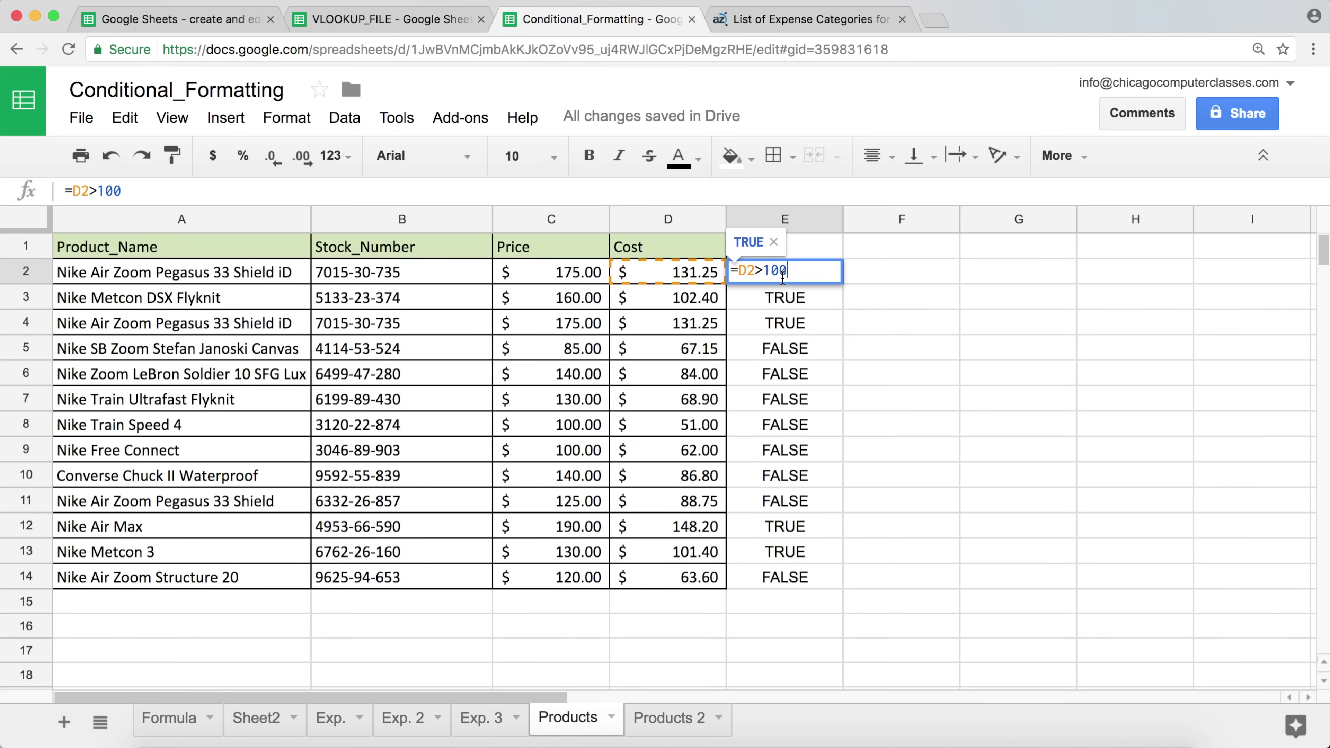
{"action": "key", "text": "Return"}
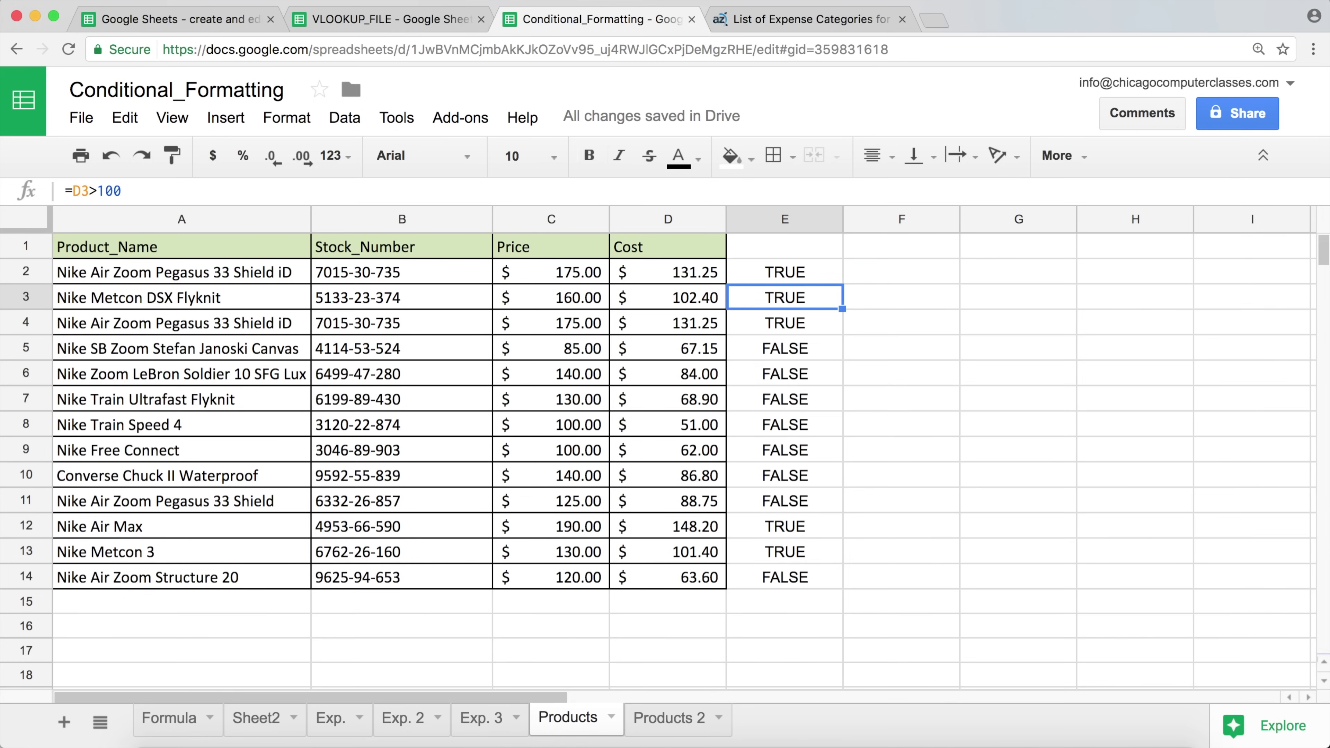
{"action": "left_click", "coordinate": [791, 272]}
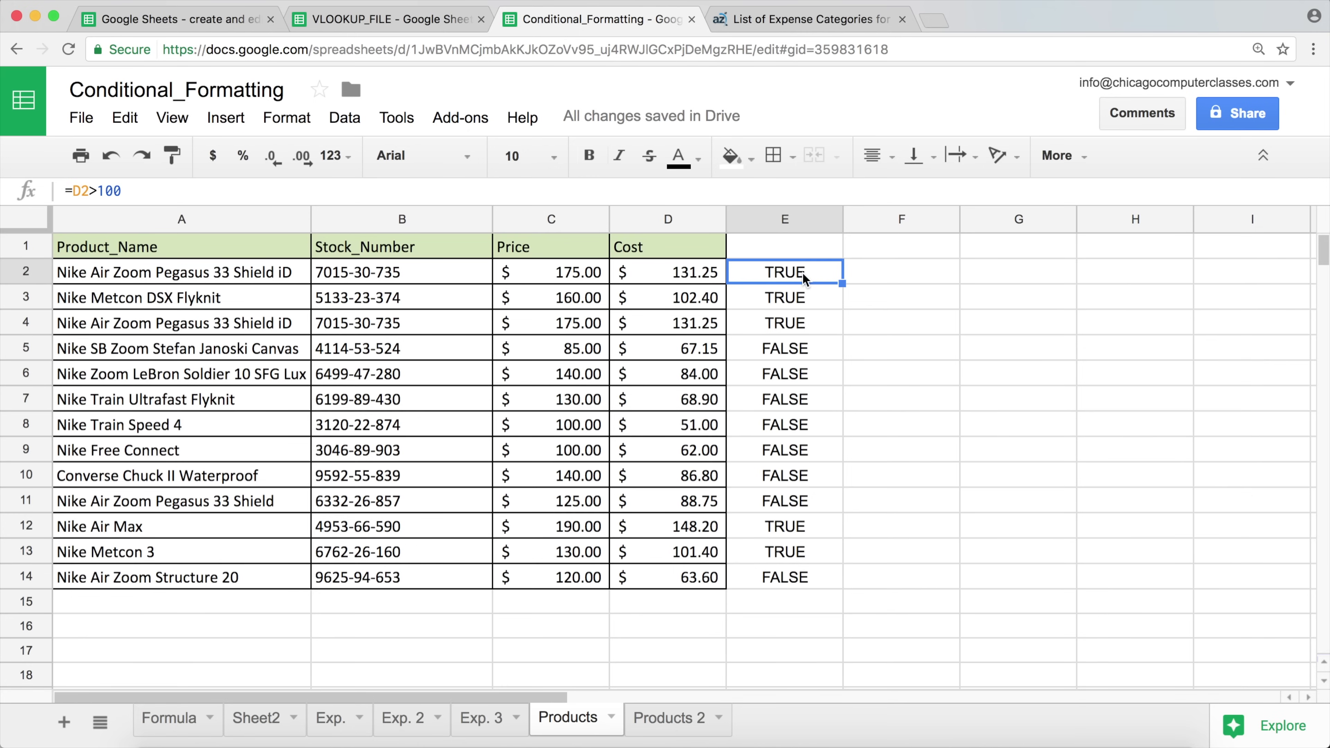
{"action": "double_click", "coordinate": [803, 272]}
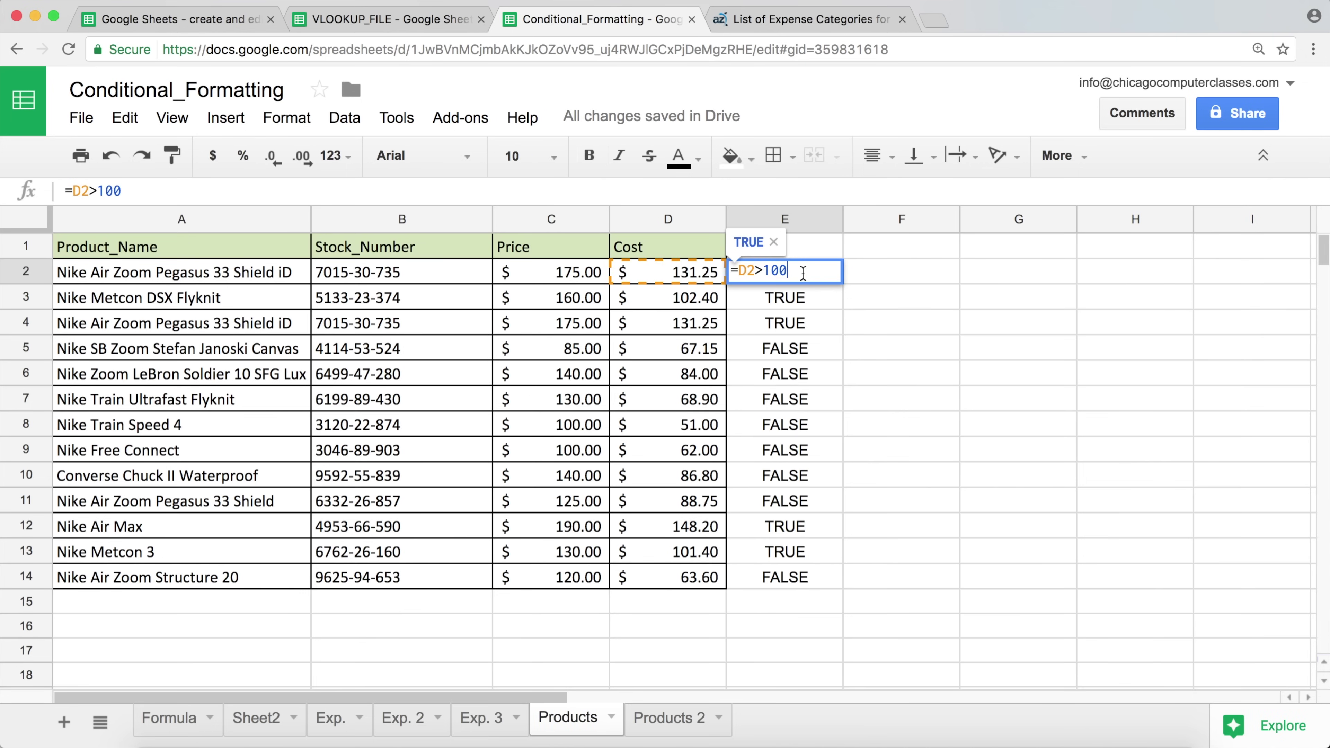
{"action": "left_click_drag", "start_coordinate": [803, 272], "coordinate": [696, 272]}
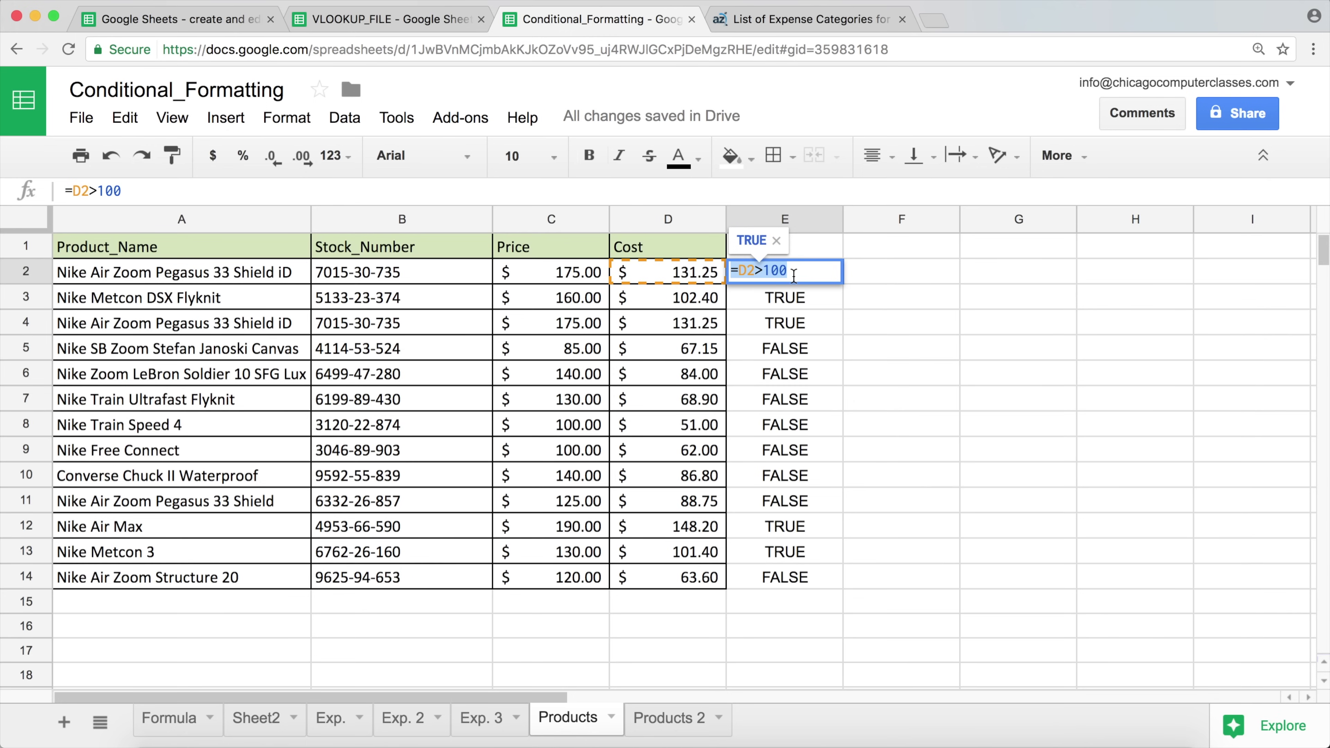
{"action": "key", "text": "Escape"}
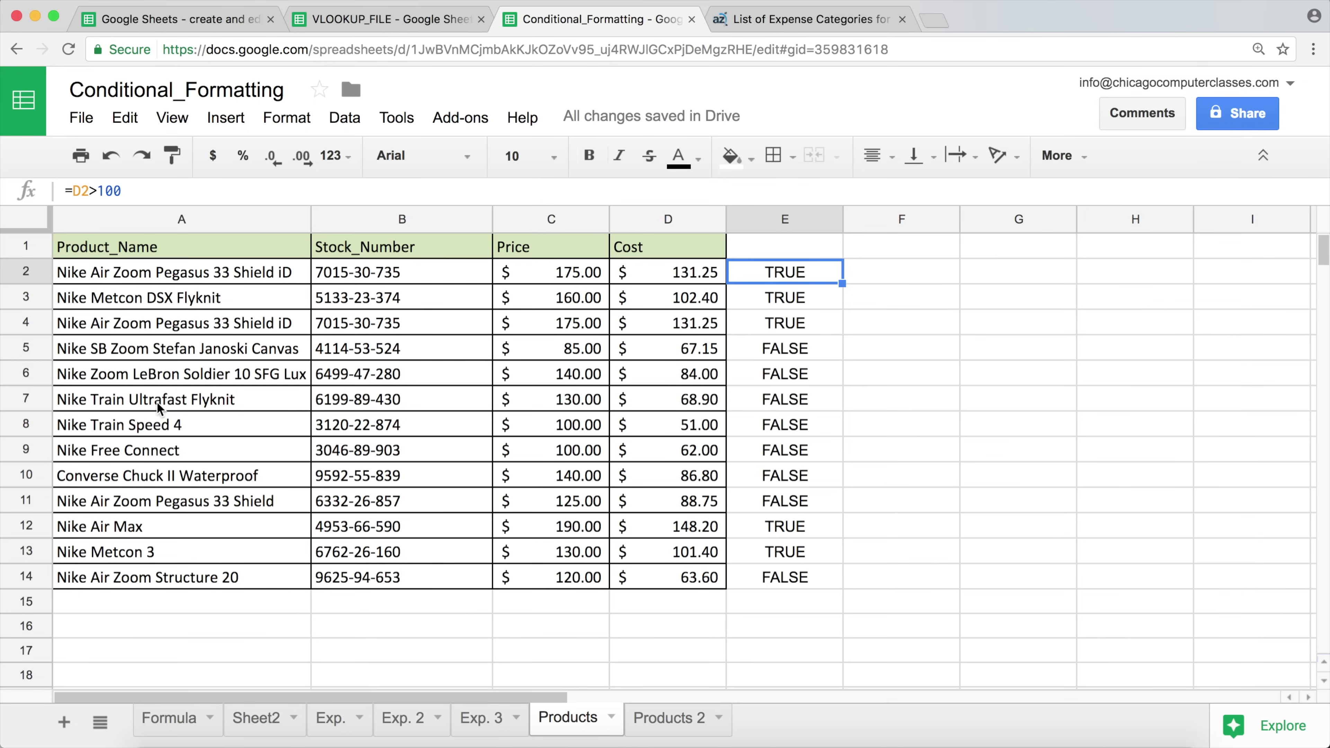
Step: Create a single-color conditional formatting rule on product names A2:A14 using the custom formula =D2>100
{"action": "left_click_drag", "start_coordinate": [134, 274], "coordinate": [142, 578]}
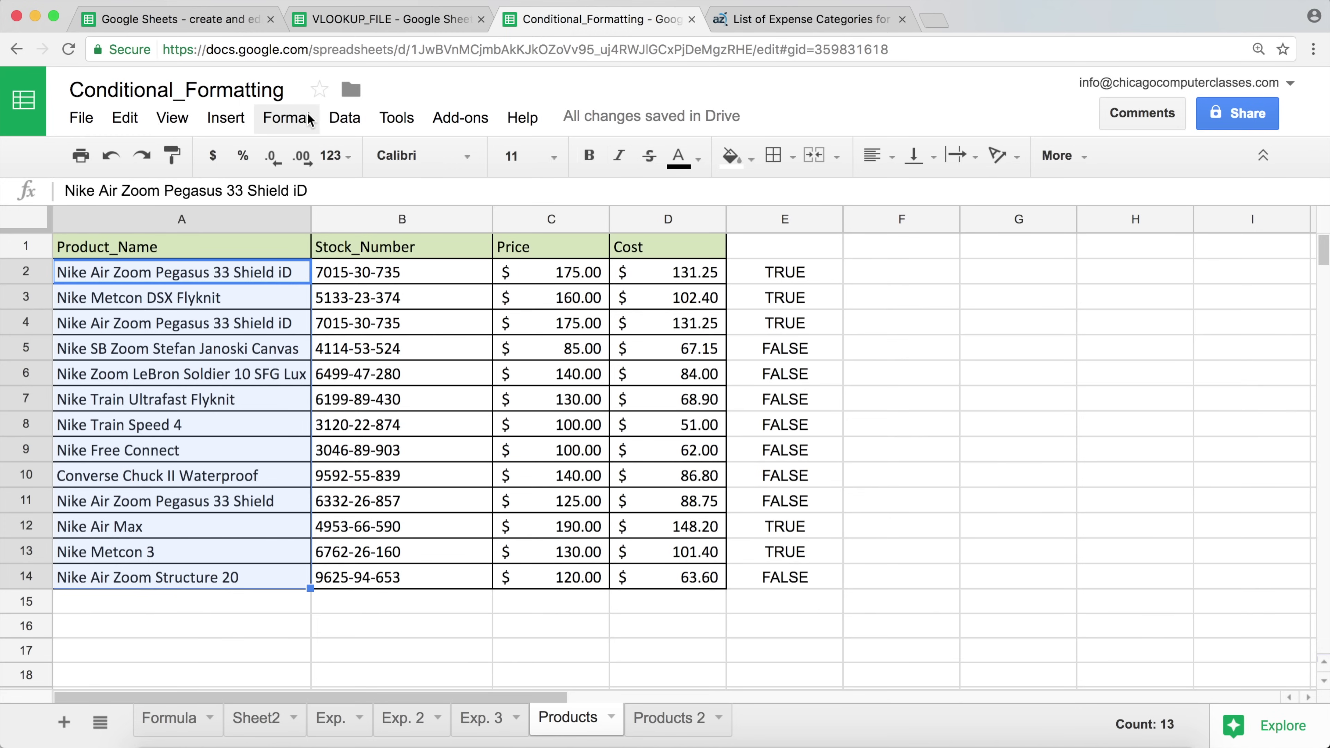
{"action": "left_click", "coordinate": [296, 120]}
{"action": "left_click", "coordinate": [413, 535]}
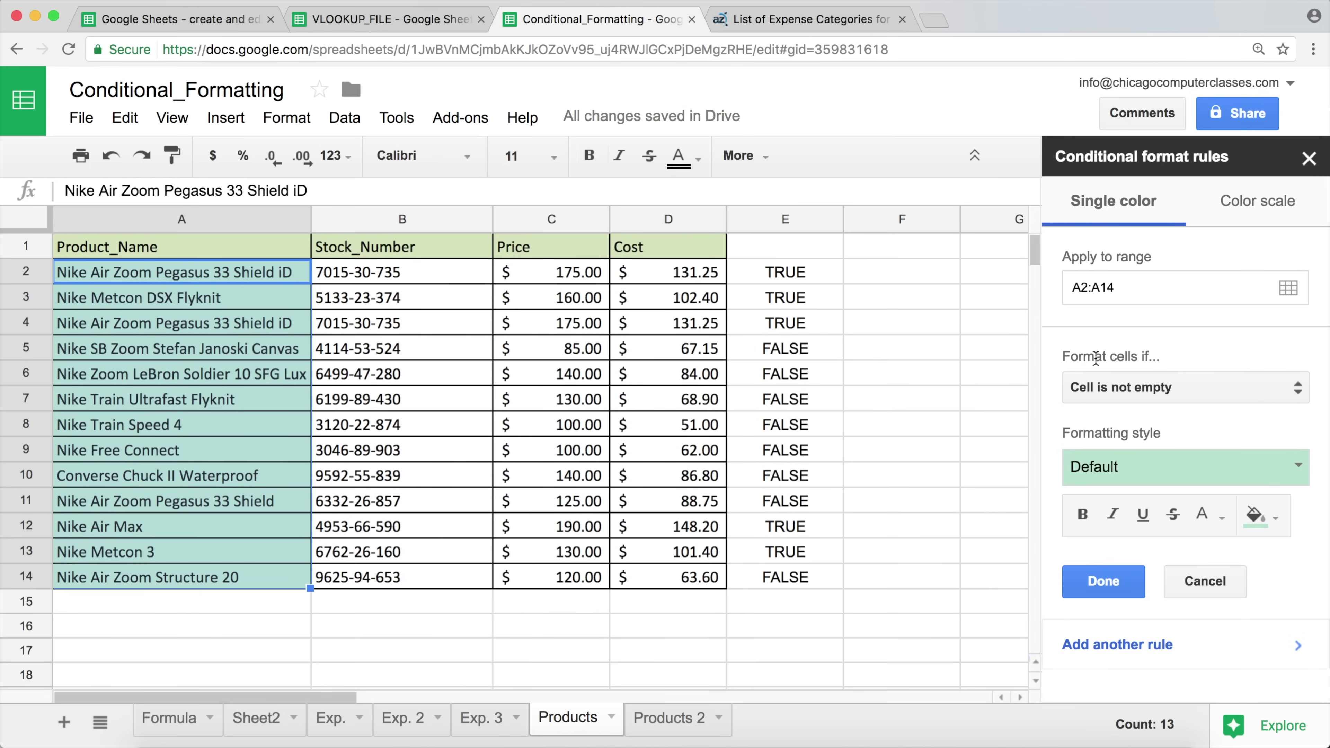
{"action": "left_click", "coordinate": [1170, 393]}
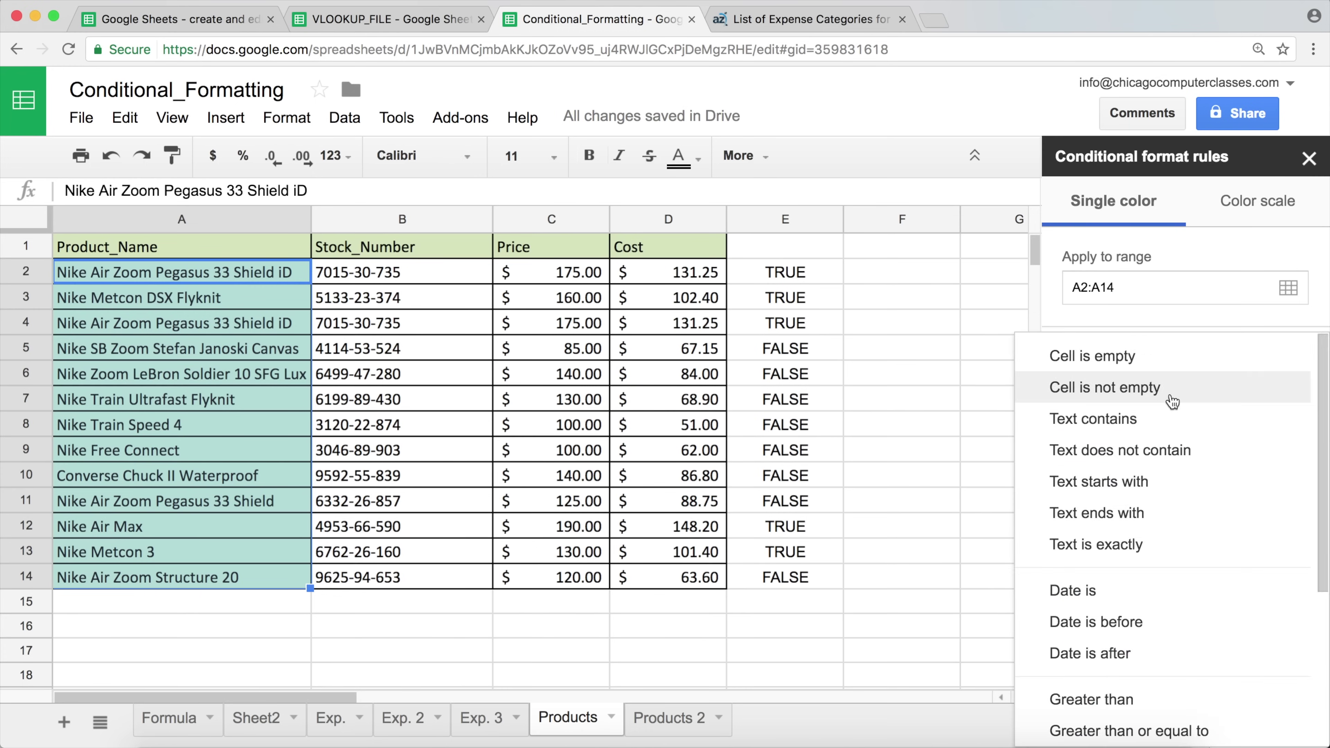
{"action": "left_click_drag", "start_coordinate": [1324, 441], "coordinate": [1325, 568]}
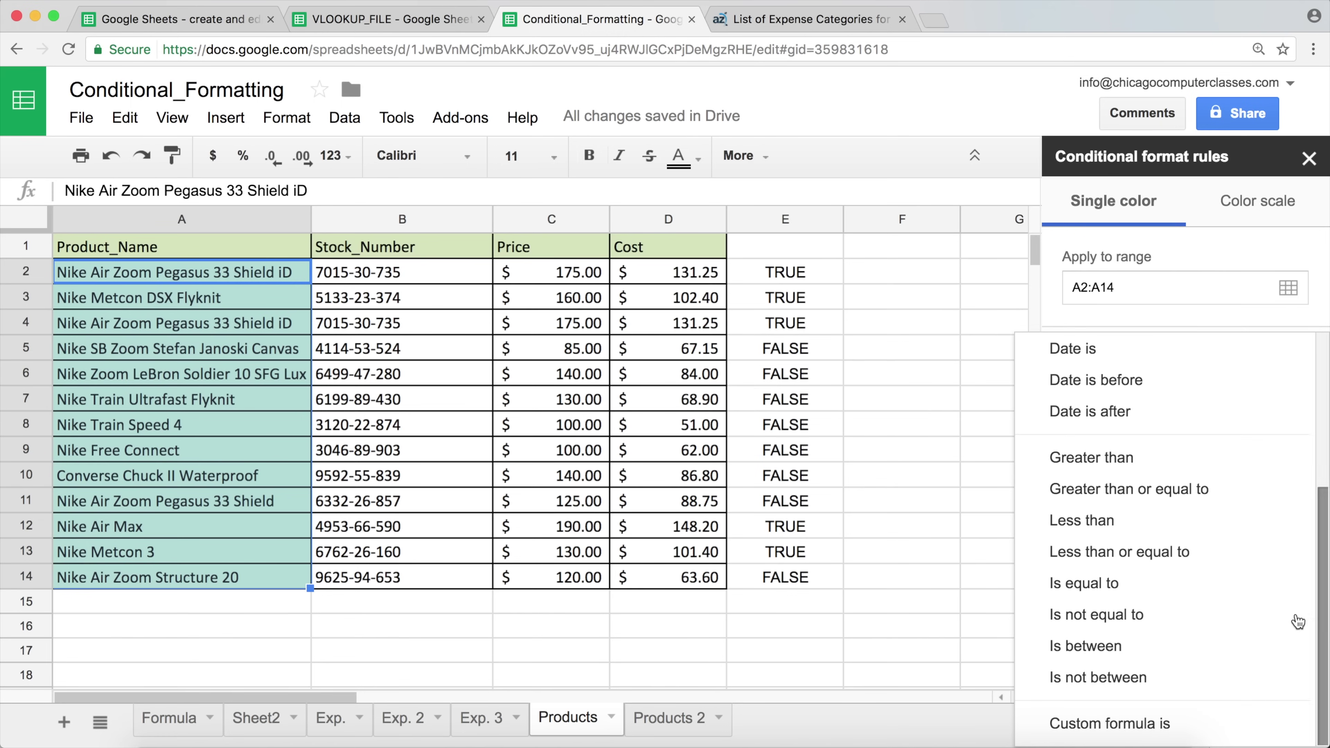
{"action": "left_click", "coordinate": [1126, 724]}
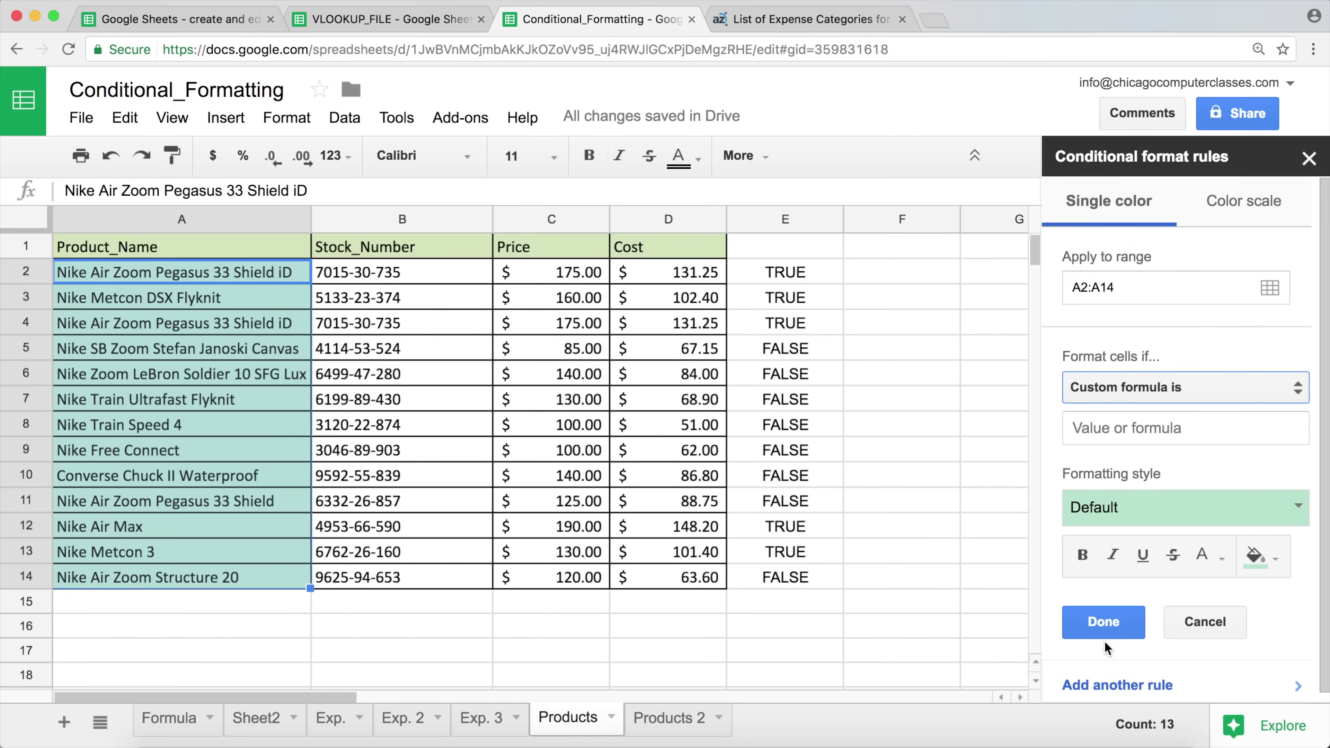
{"action": "left_click", "coordinate": [1100, 429]}
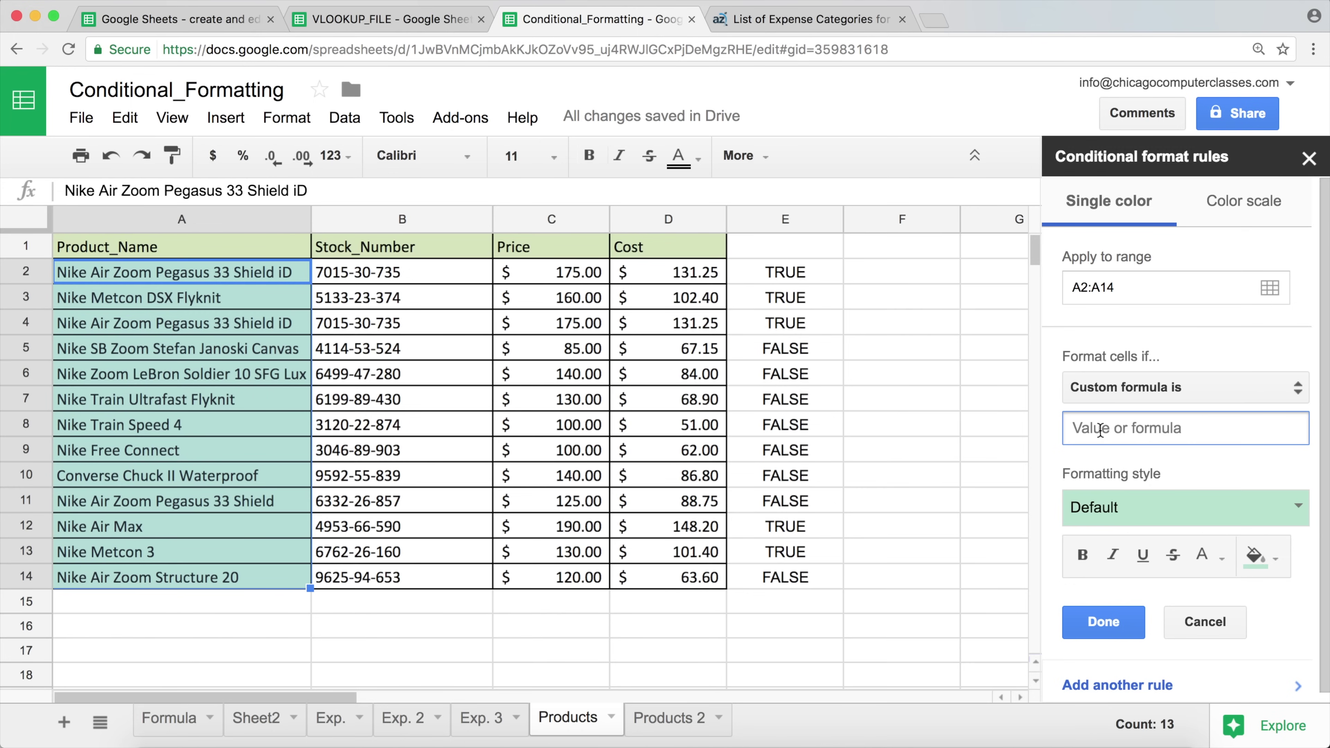
{"action": "type", "text": "=D2>100"}
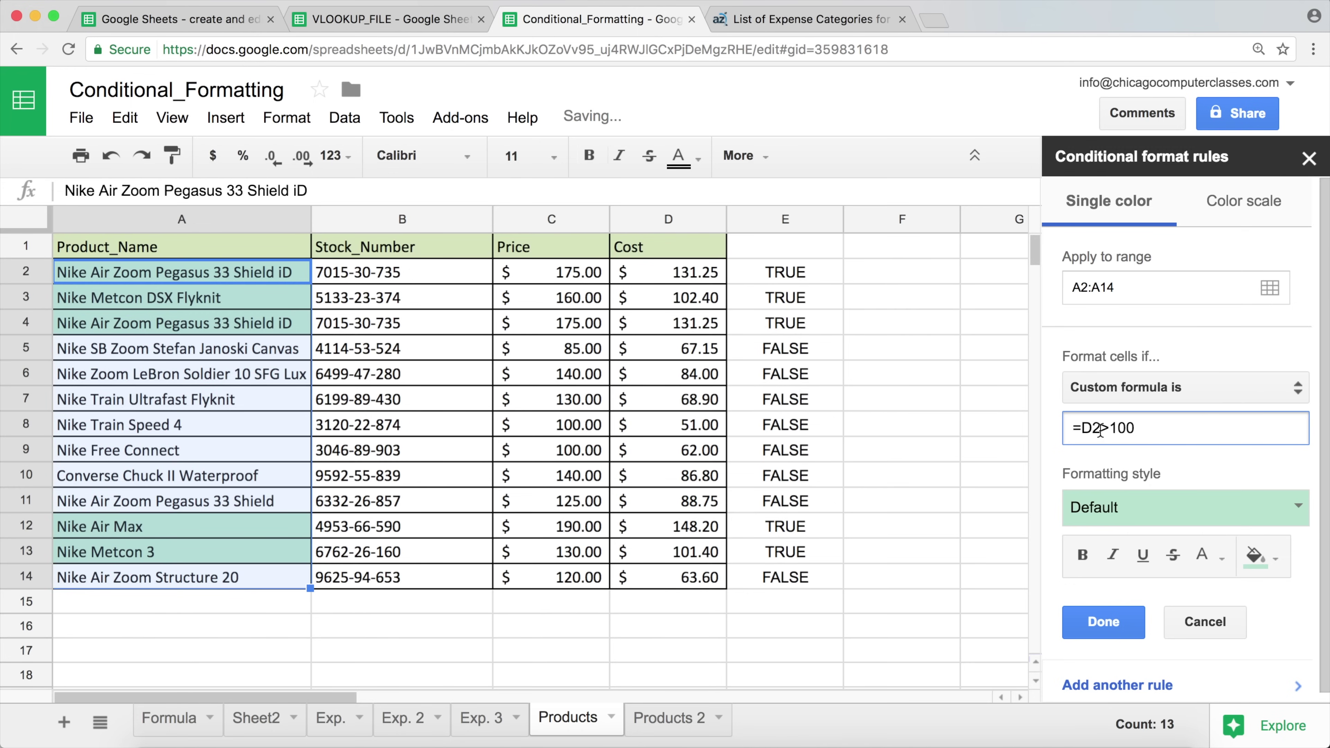
Step: Give the product name rule the light red fill style and save it
{"action": "left_click", "coordinate": [1252, 507]}
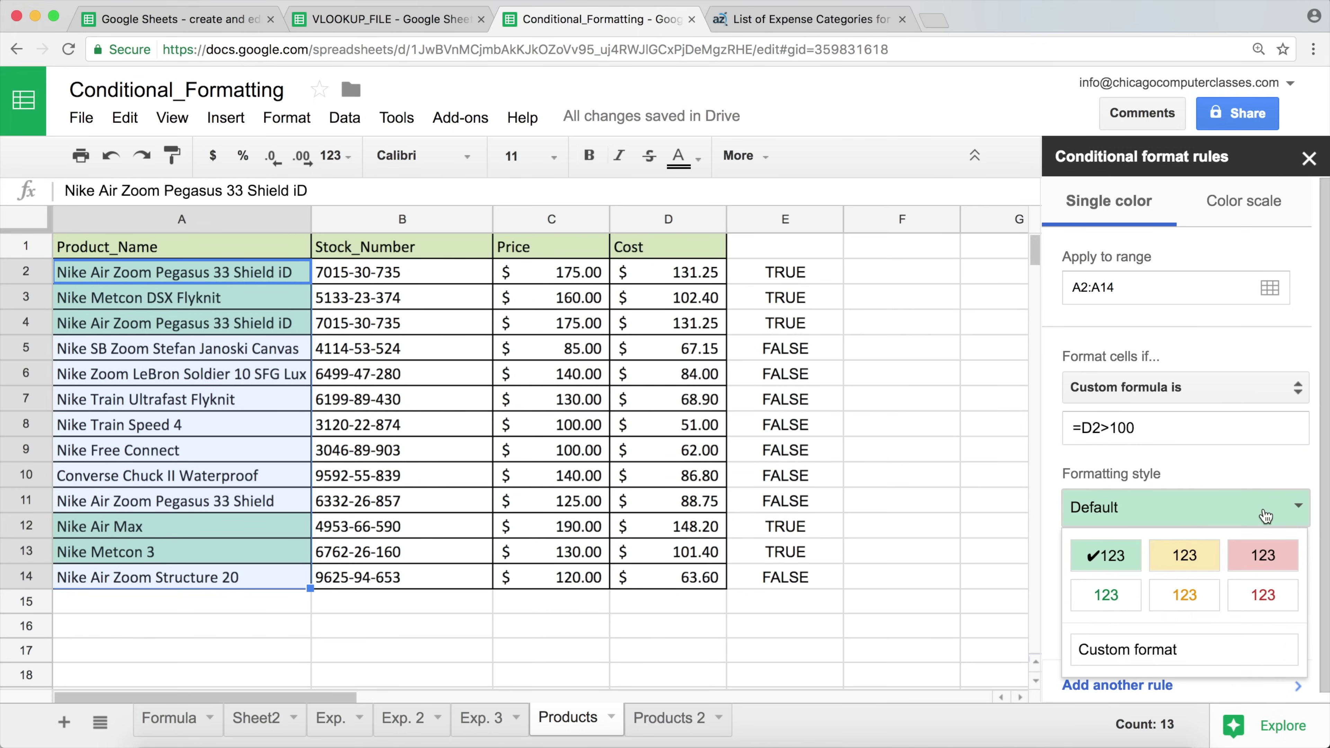
{"action": "left_click", "coordinate": [1236, 564]}
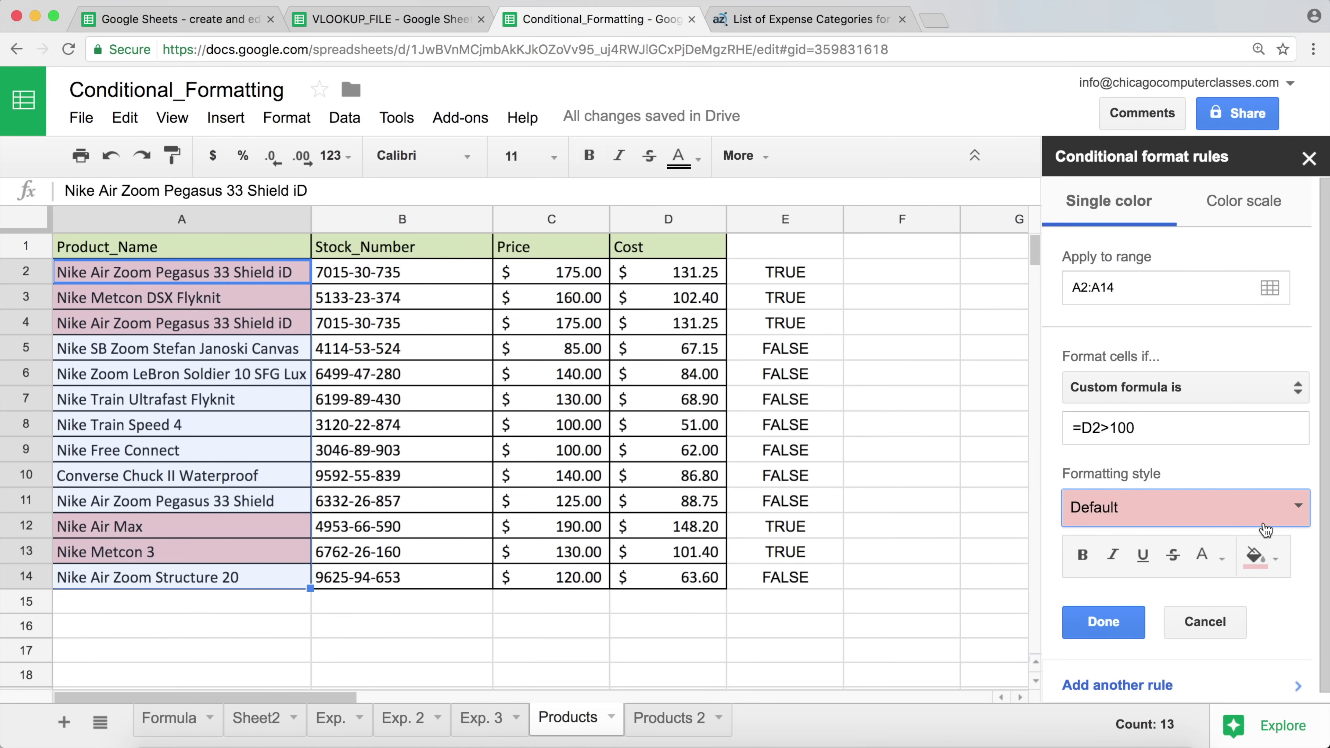
{"action": "left_click", "coordinate": [1282, 520]}
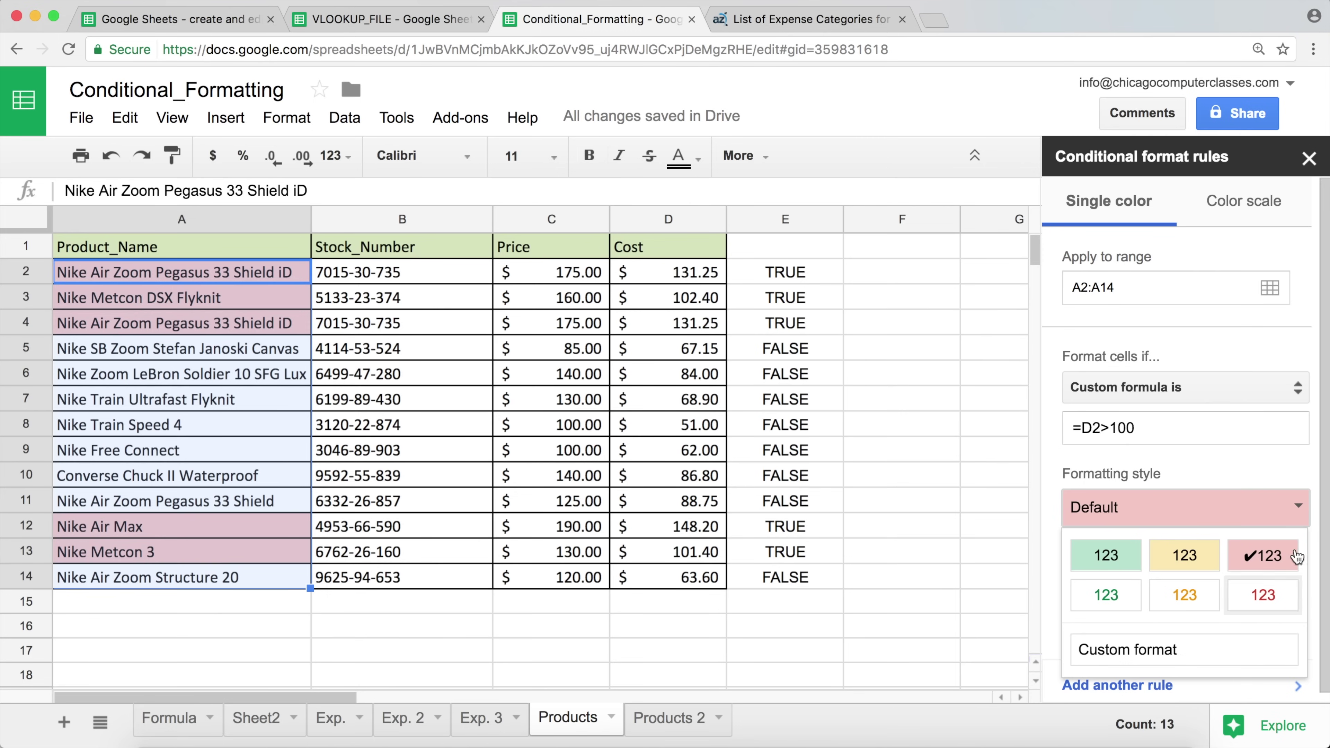
{"action": "left_click", "coordinate": [1297, 509]}
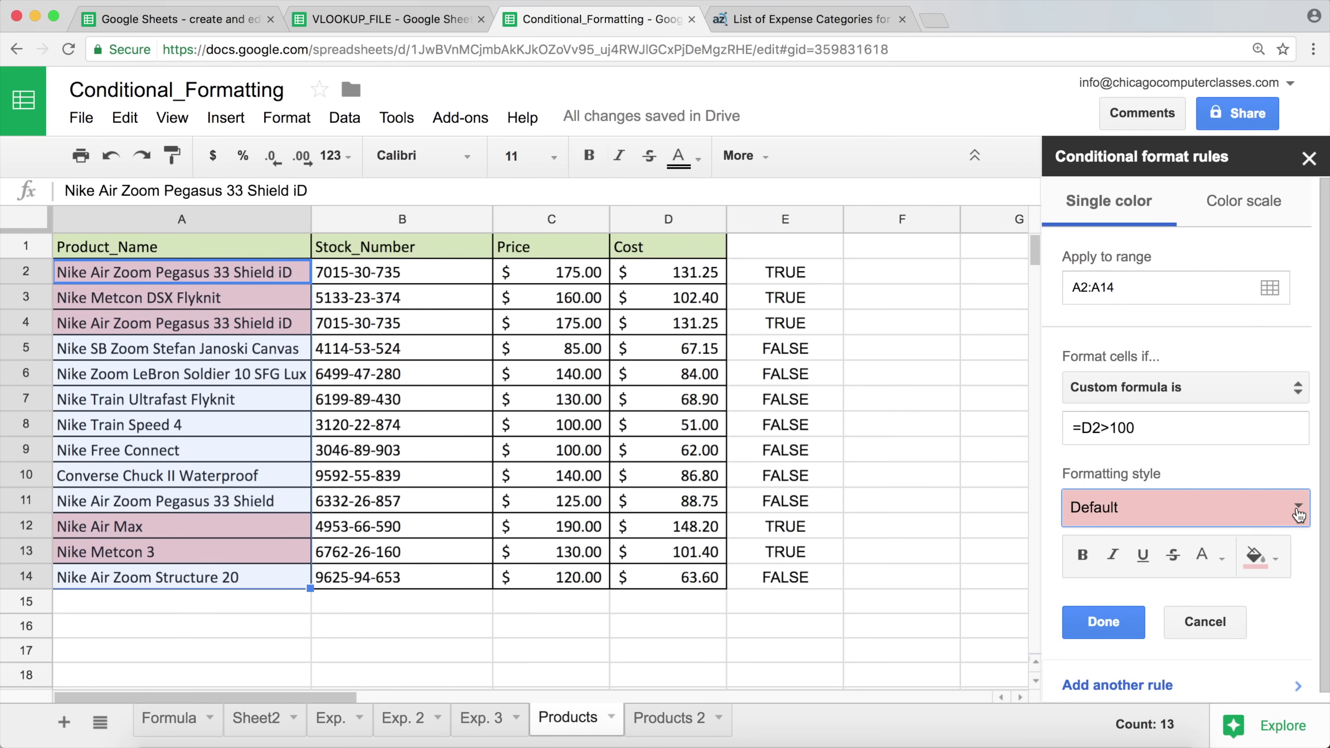
{"action": "left_click", "coordinate": [1107, 626]}
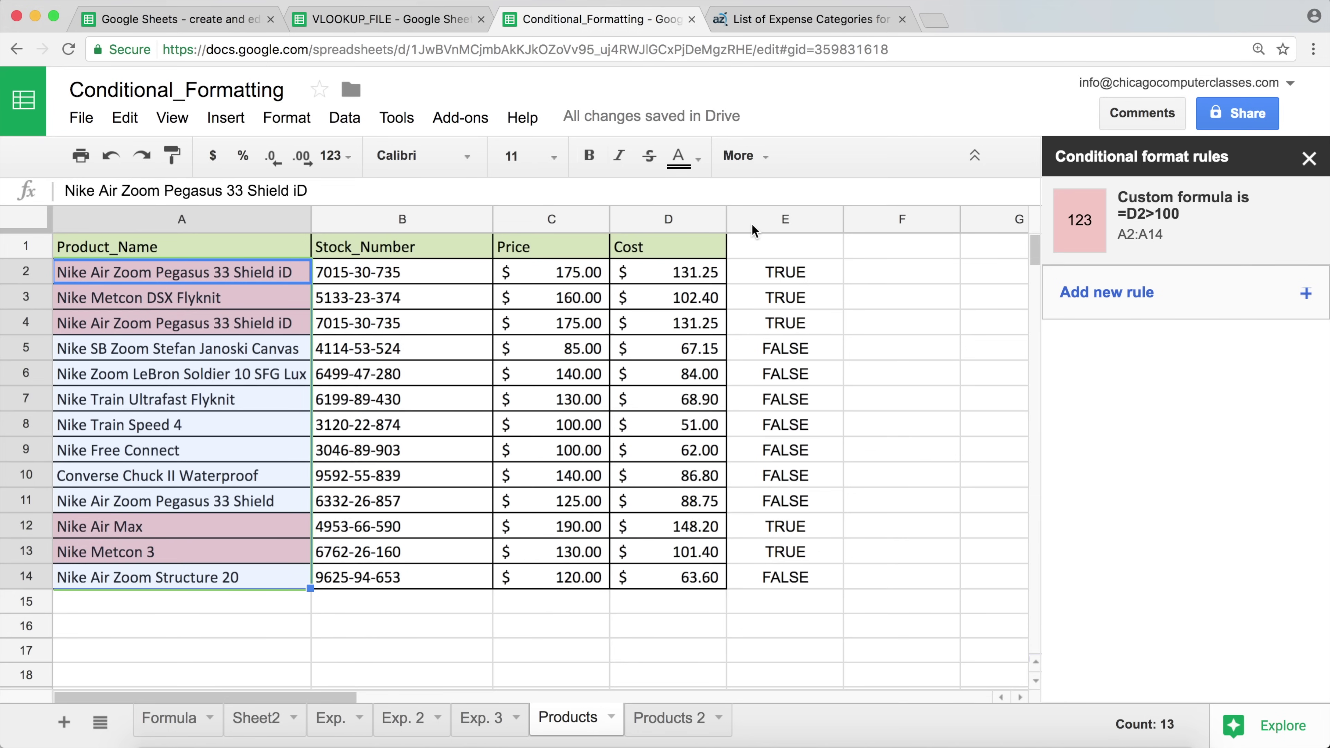
Step: Delete test column E and close the conditional formatting rules
{"action": "left_click", "coordinate": [786, 220]}
{"action": "right_click", "coordinate": [783, 220]}
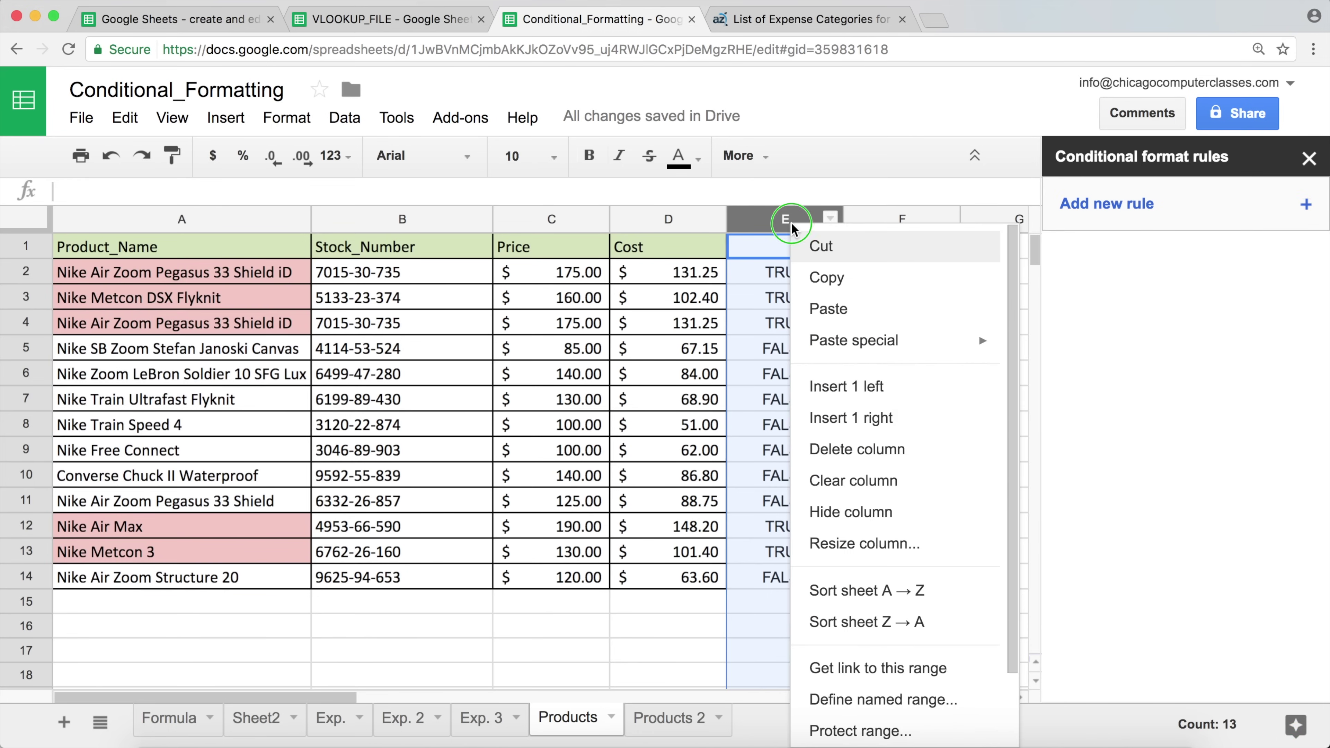
{"action": "left_click", "coordinate": [893, 449]}
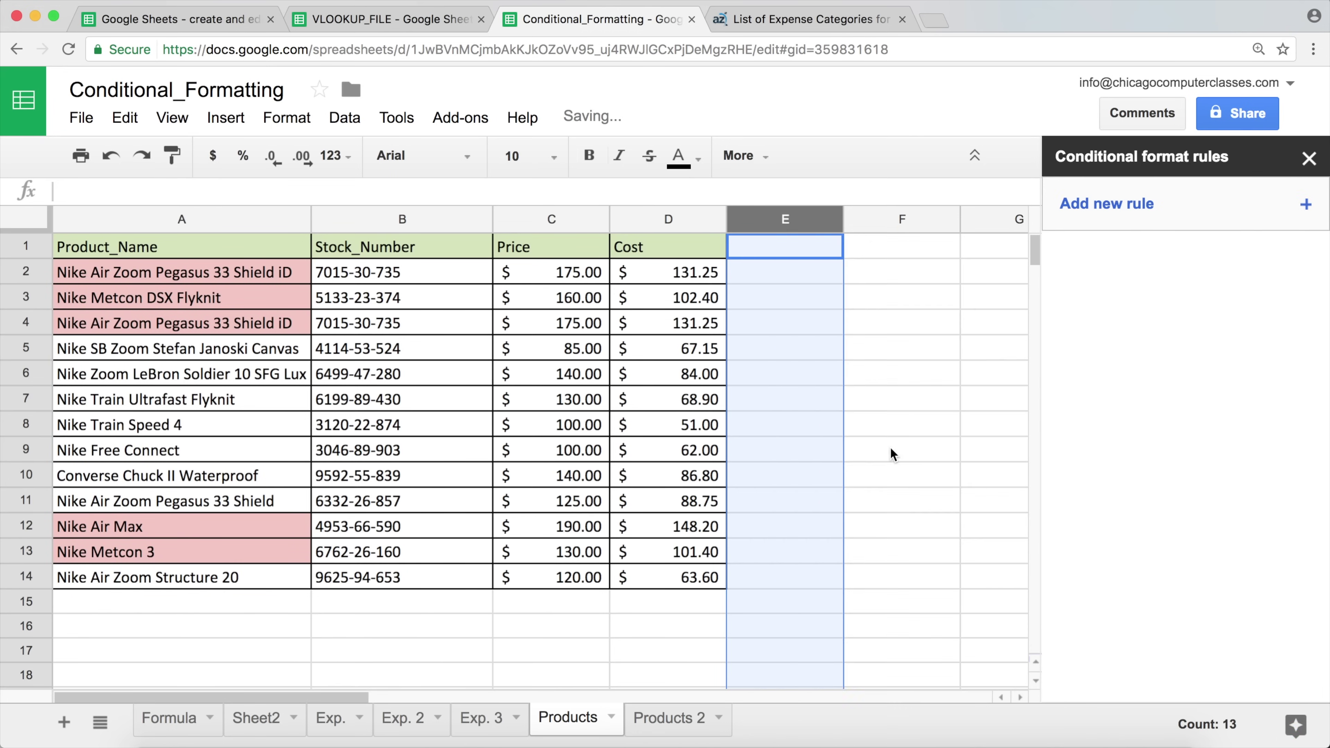
{"action": "left_click", "coordinate": [1309, 159]}
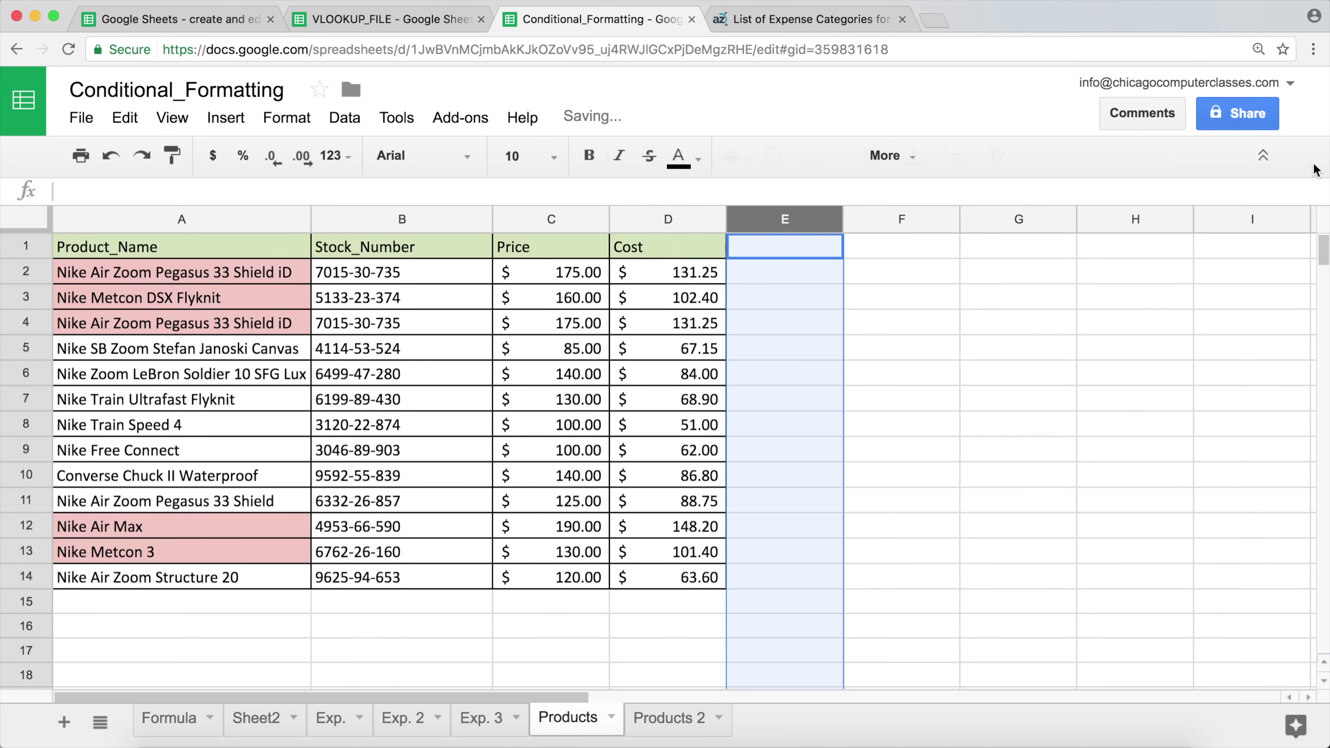
{"action": "left_click", "coordinate": [808, 385]}
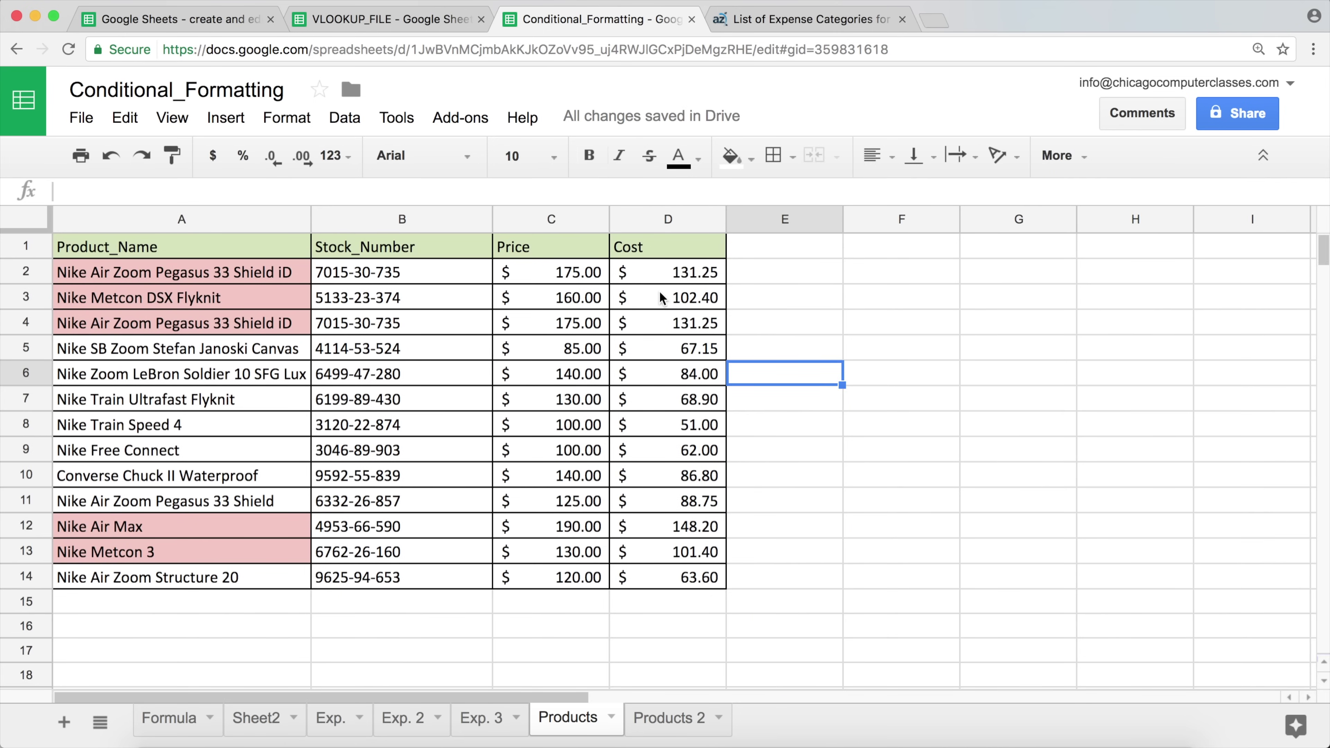
Step: Test the highlighting by setting the Converse Chuck II Waterproof cost in D10 to 120, and undo the change
{"action": "left_click_drag", "start_coordinate": [197, 272], "coordinate": [204, 580]}
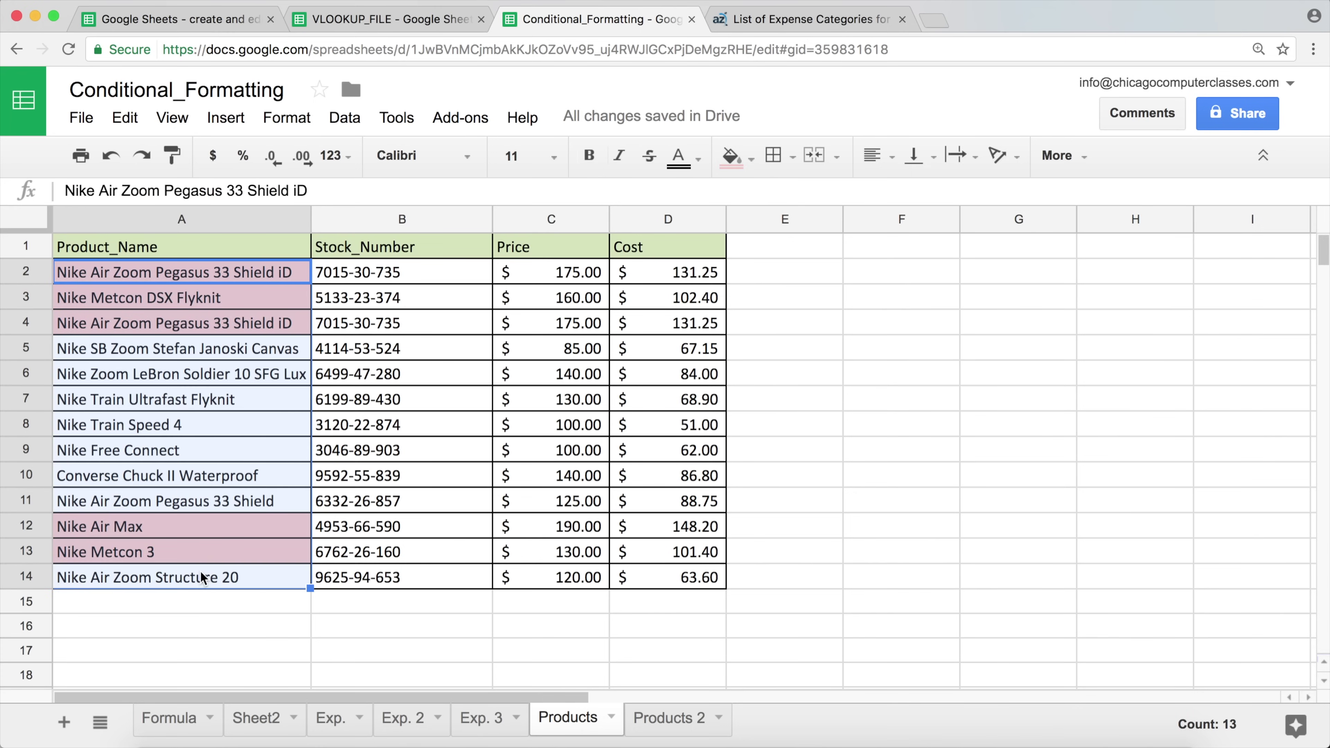
{"action": "left_click_drag", "start_coordinate": [684, 277], "coordinate": [687, 577]}
{"action": "left_click", "coordinate": [691, 478]}
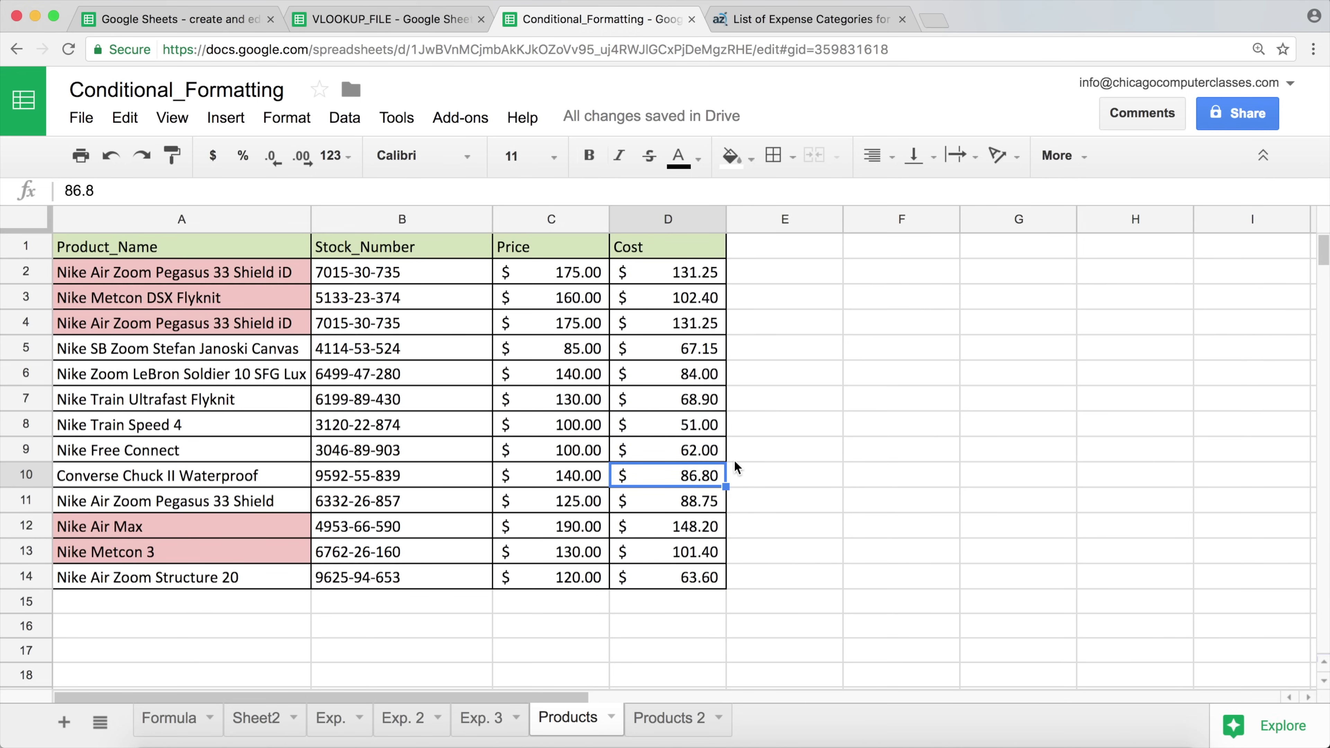
{"action": "type", "text": "120"}
{"action": "key", "text": "Return"}
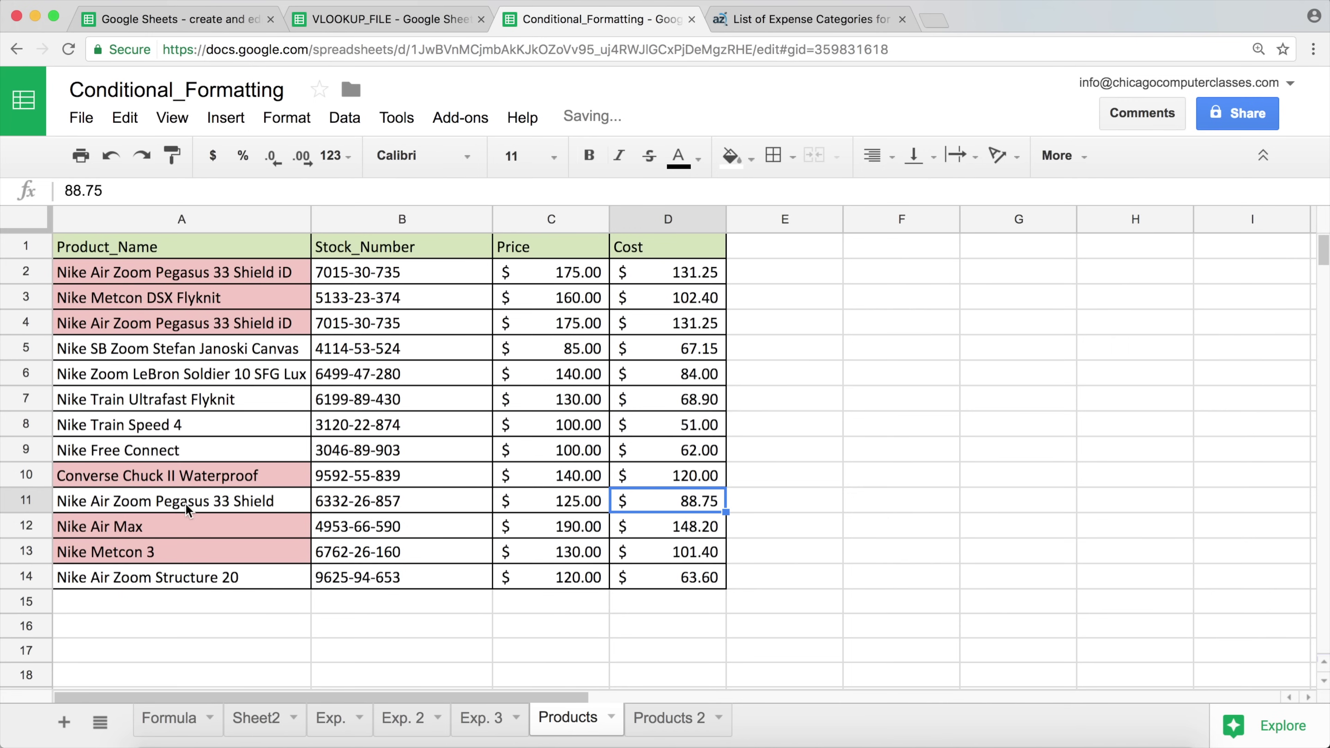
{"action": "left_click", "coordinate": [173, 479]}
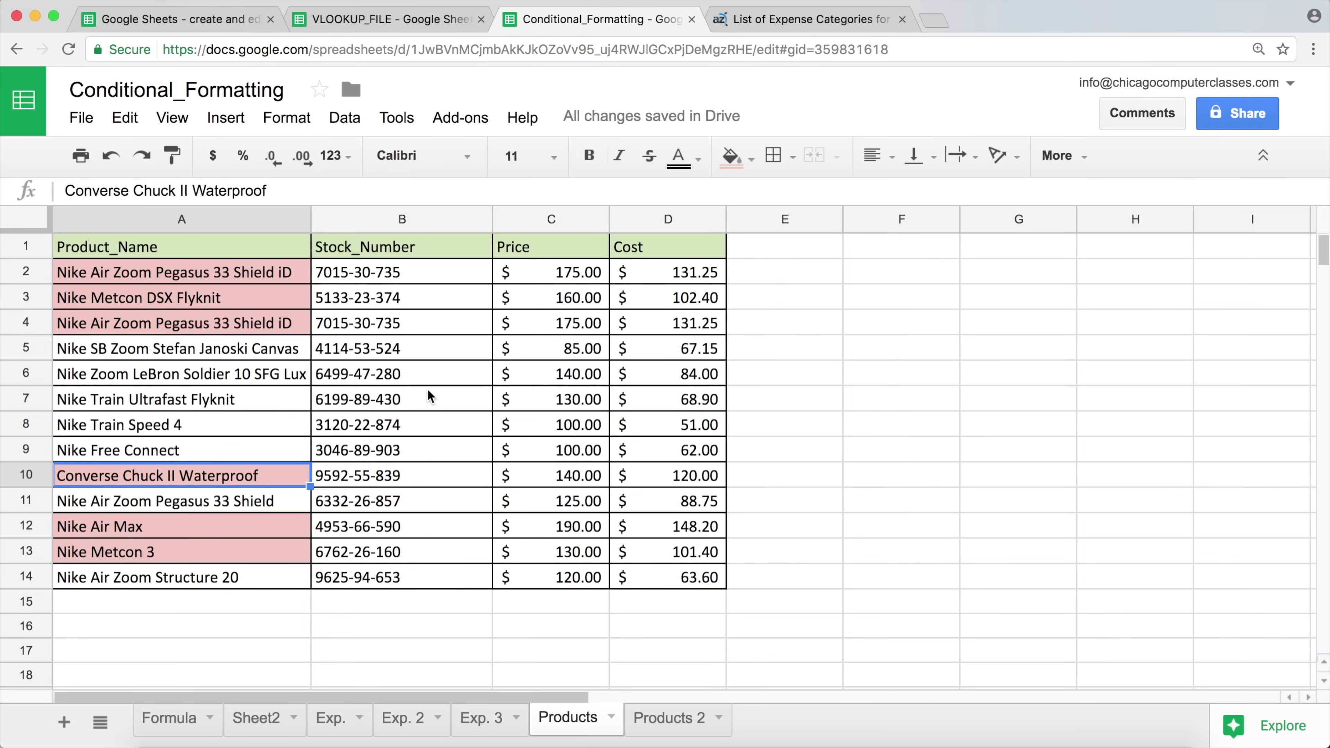
{"action": "key", "text": "super+z"}
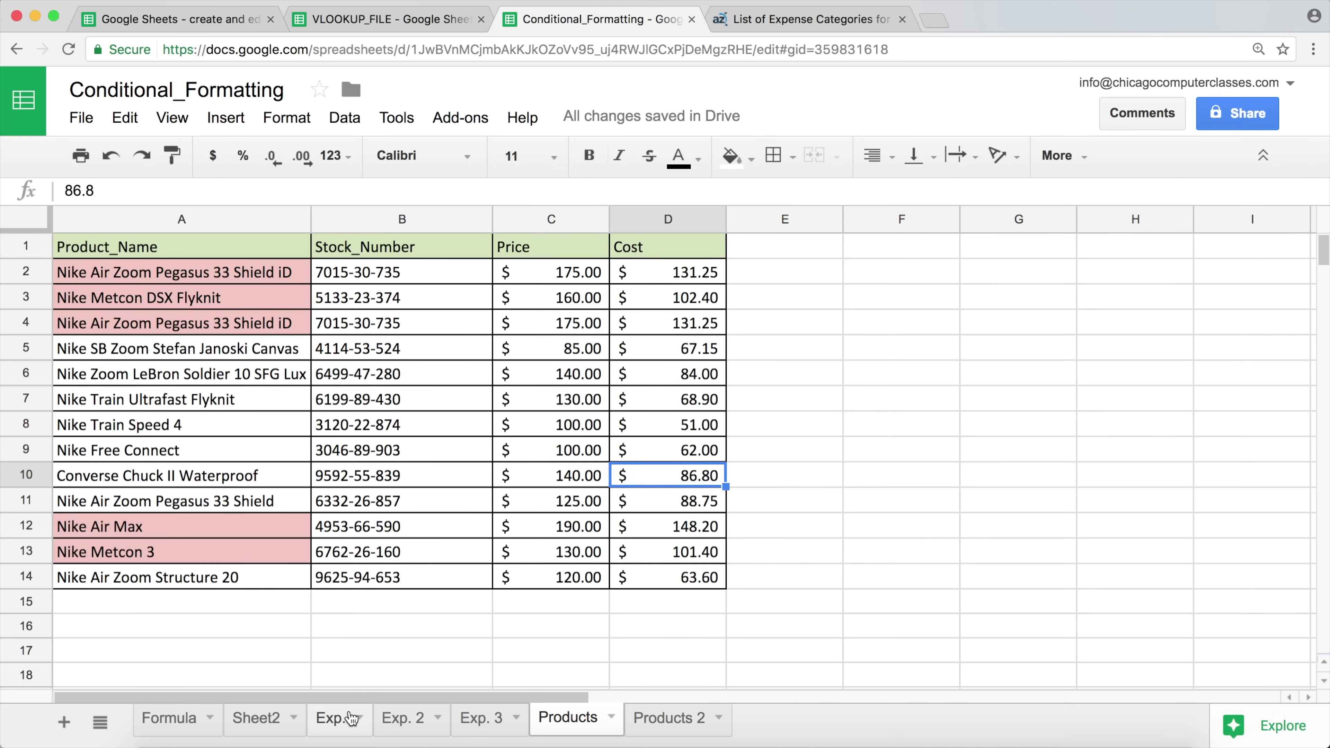
Step: Switch to the Exp. sheet and review the expense categories with their Projected and Actual amounts
{"action": "left_click", "coordinate": [329, 723]}
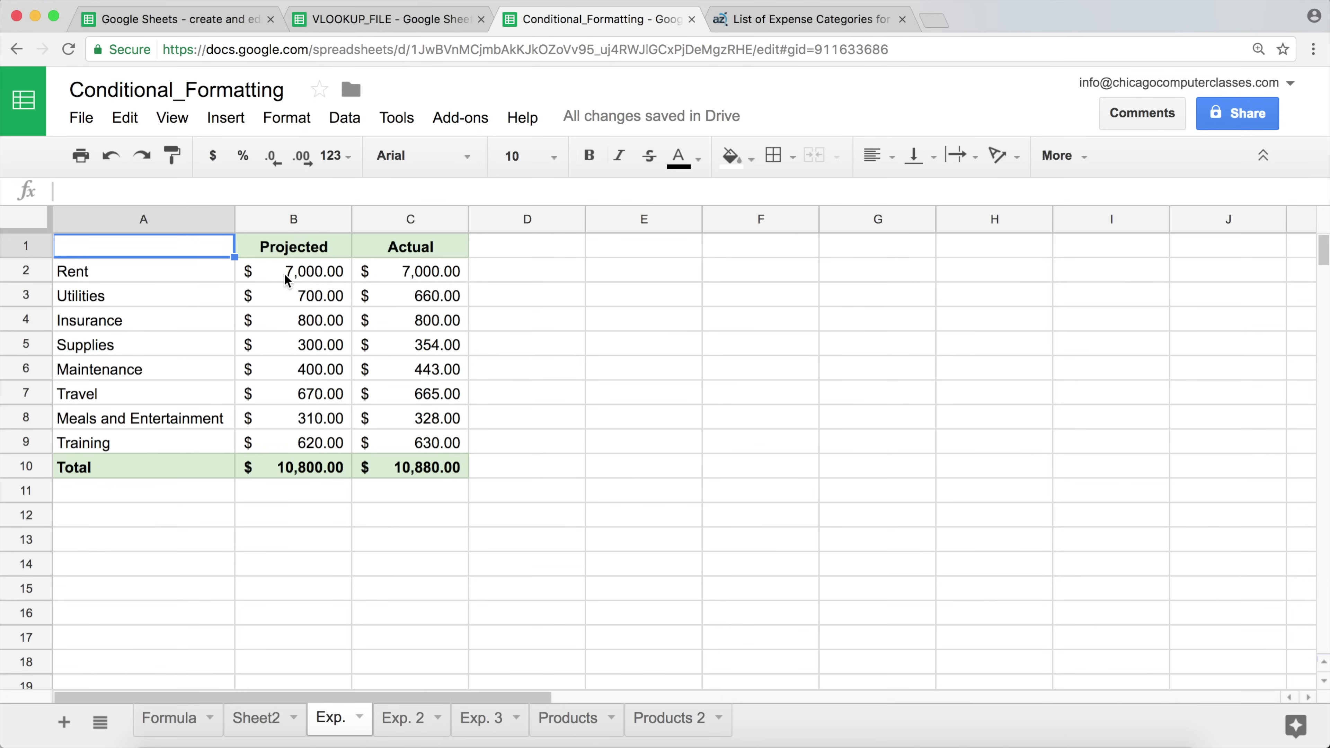
{"action": "left_click_drag", "start_coordinate": [102, 273], "coordinate": [98, 452]}
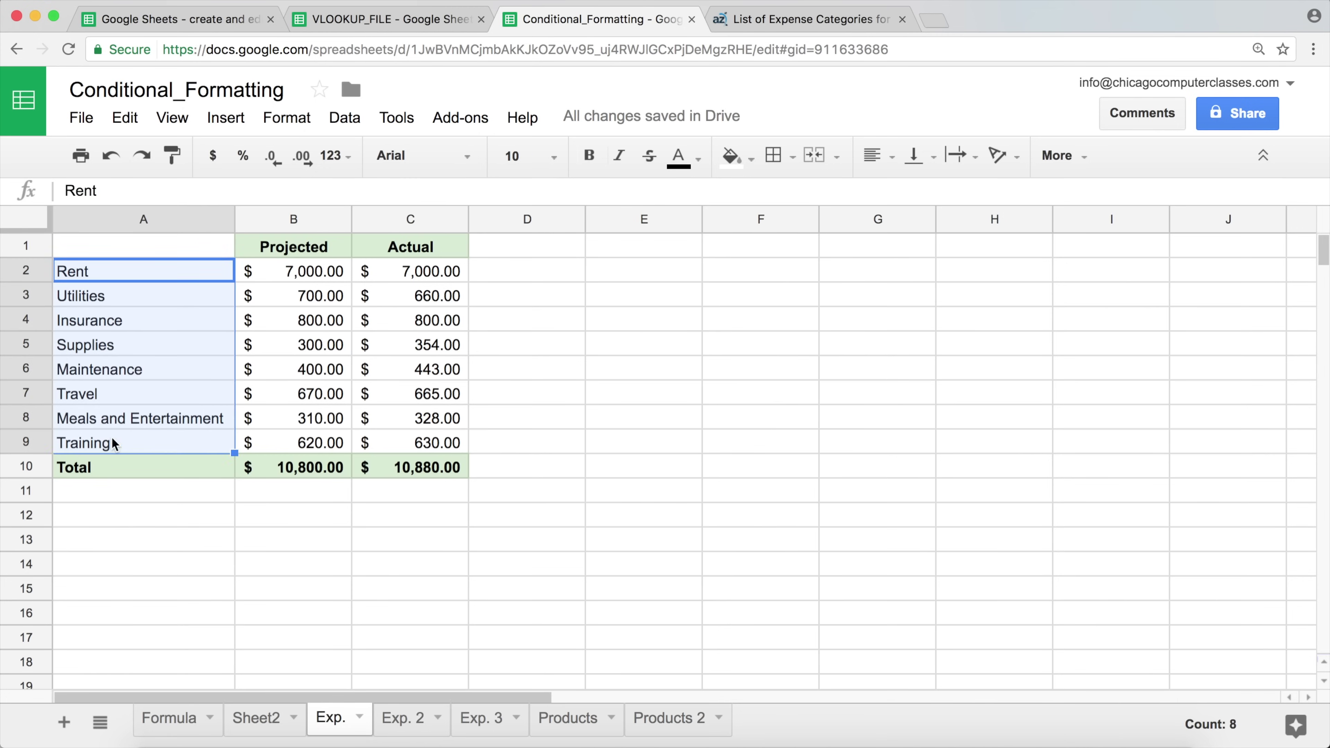
{"action": "left_click_drag", "start_coordinate": [292, 276], "coordinate": [297, 443]}
{"action": "left_click_drag", "start_coordinate": [412, 271], "coordinate": [427, 447]}
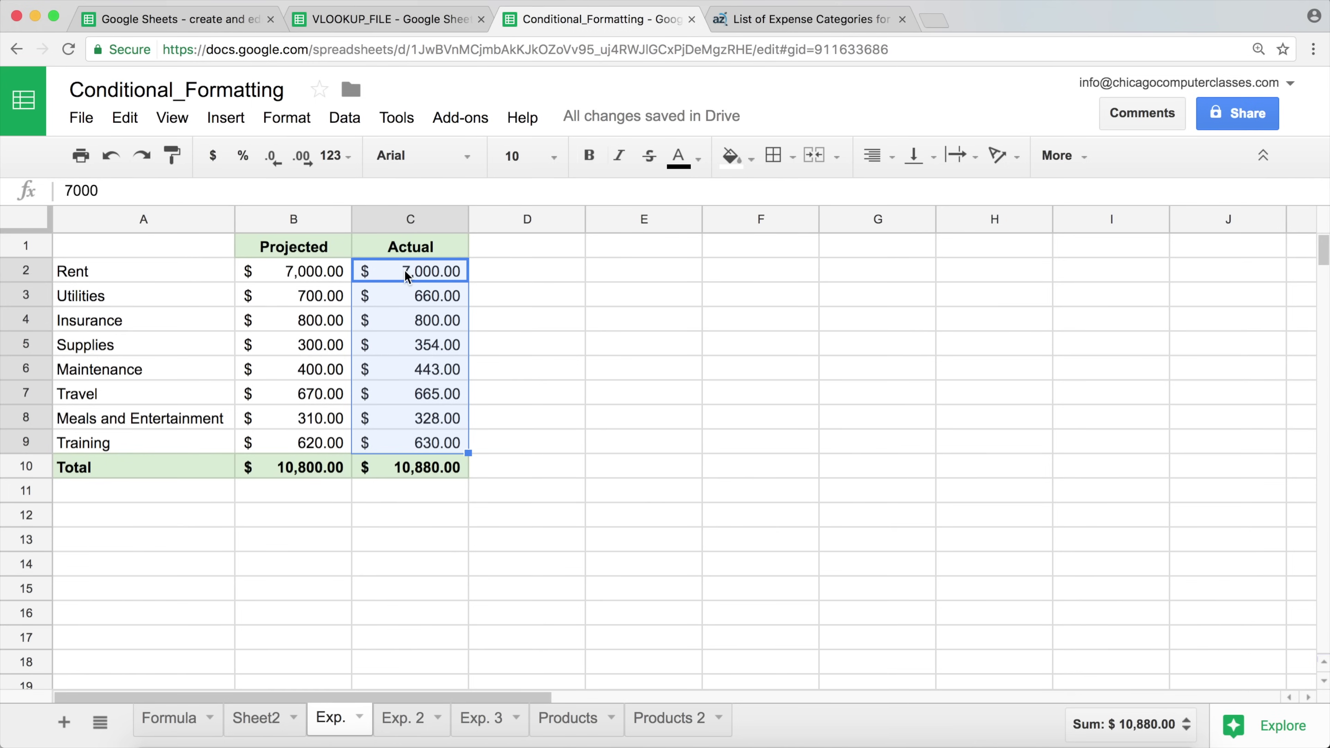
{"action": "left_click", "coordinate": [434, 278]}
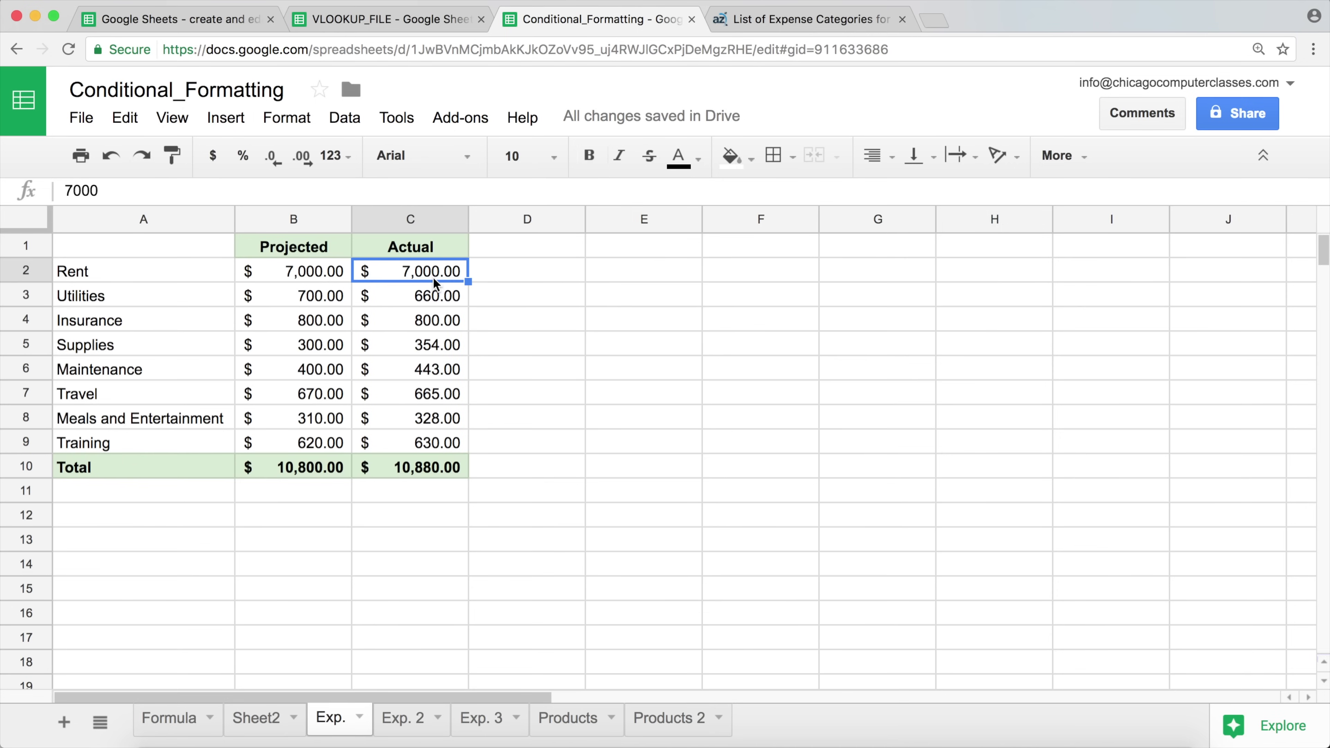
{"action": "left_click", "coordinate": [317, 269]}
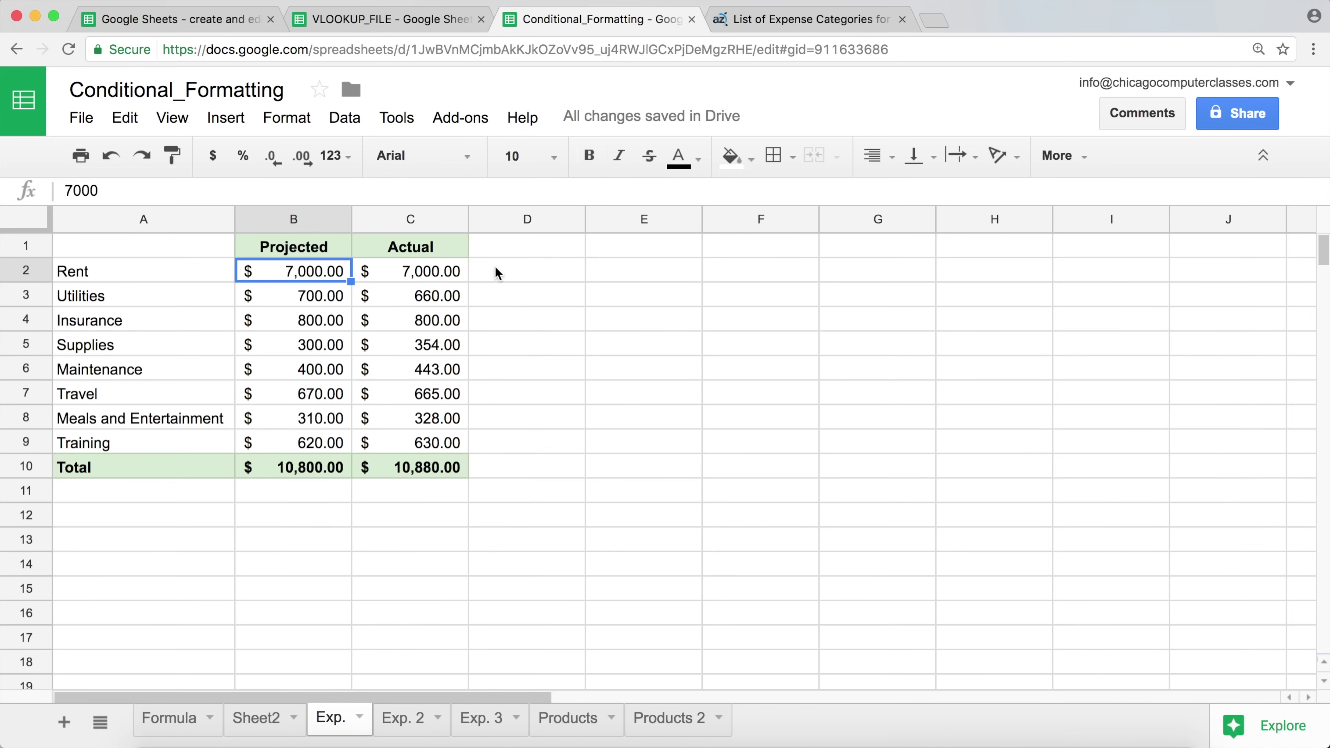
Step: Enter the test formula =C2>B2 in cell D2 and fill it down to D10
{"action": "left_click", "coordinate": [506, 273]}
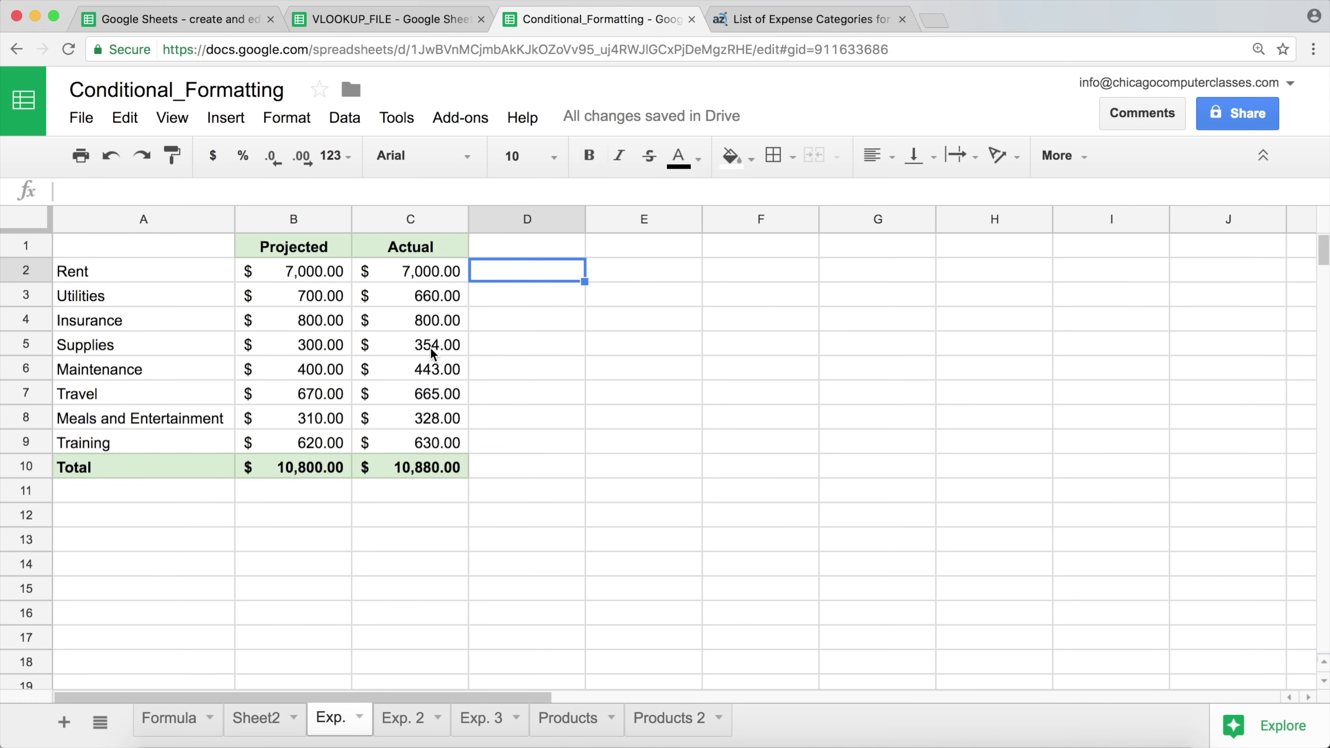
{"action": "type", "text": "="}
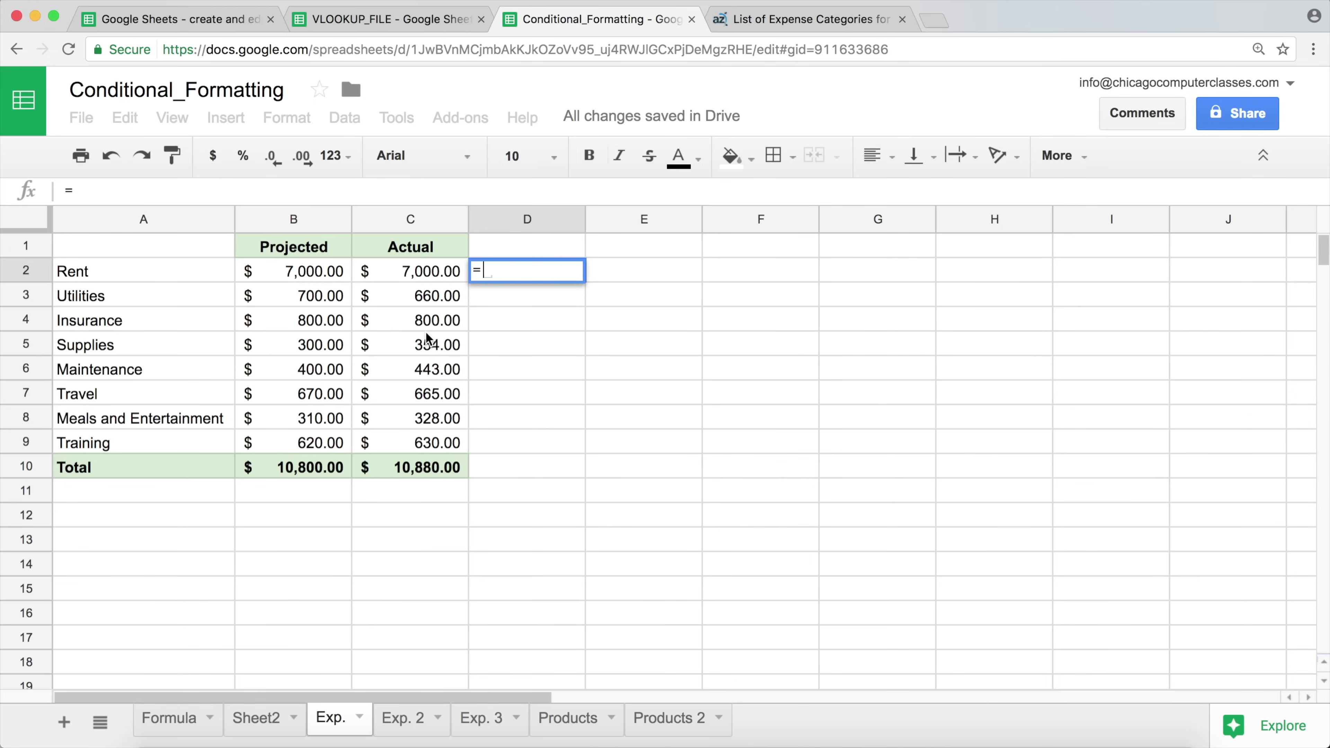
{"action": "left_click", "coordinate": [428, 273]}
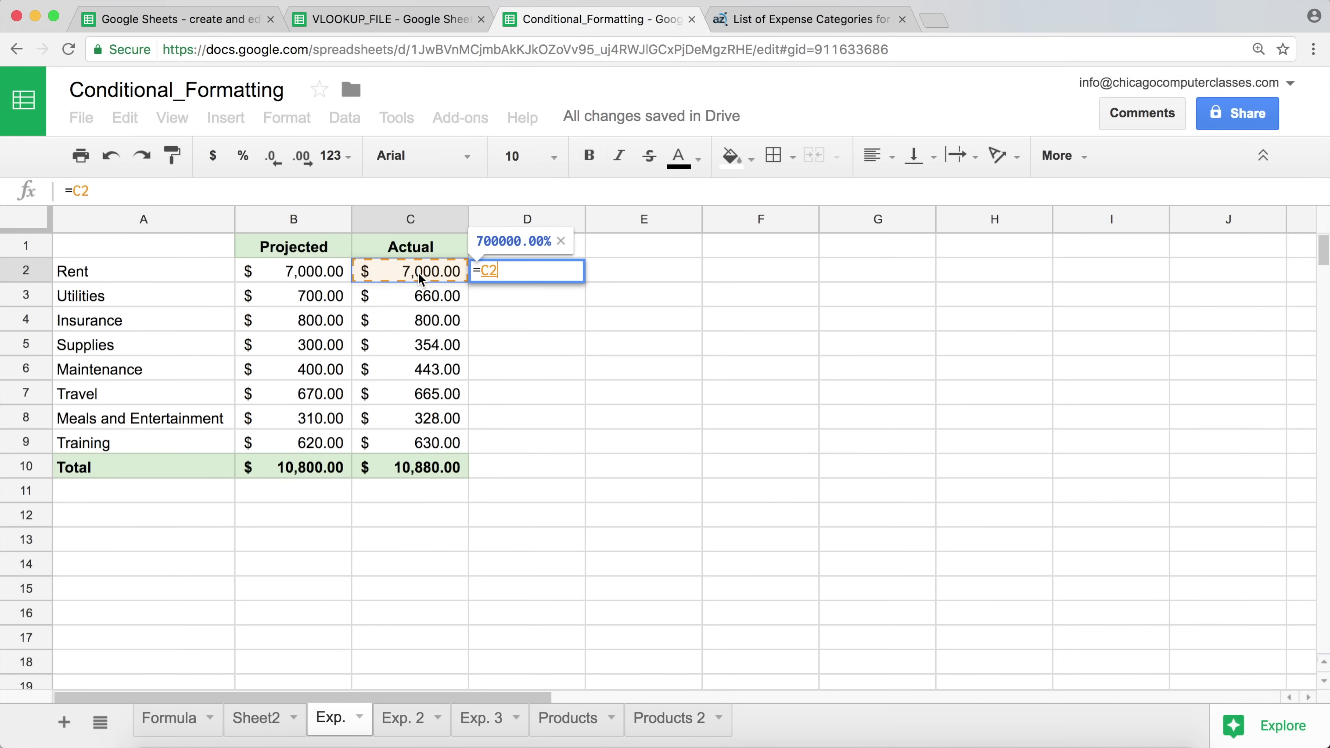
{"action": "type", "text": ">"}
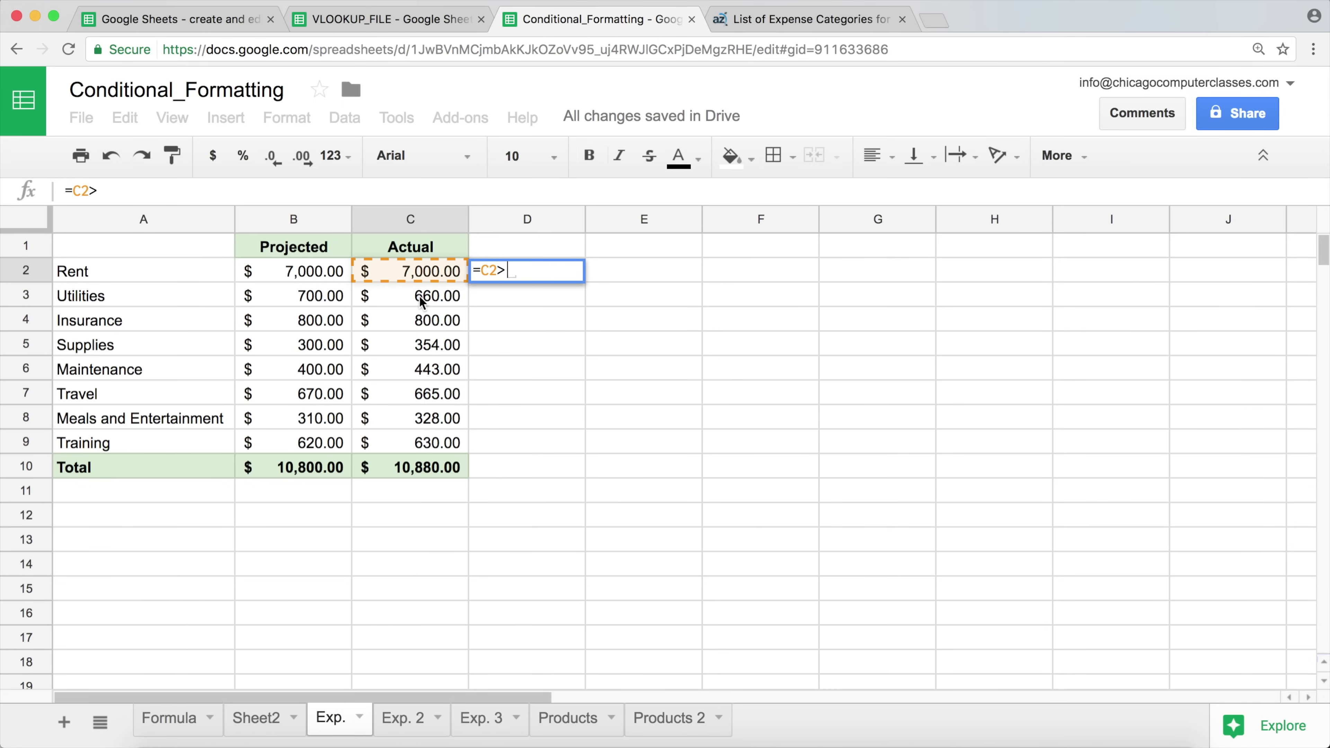
{"action": "left_click", "coordinate": [295, 276]}
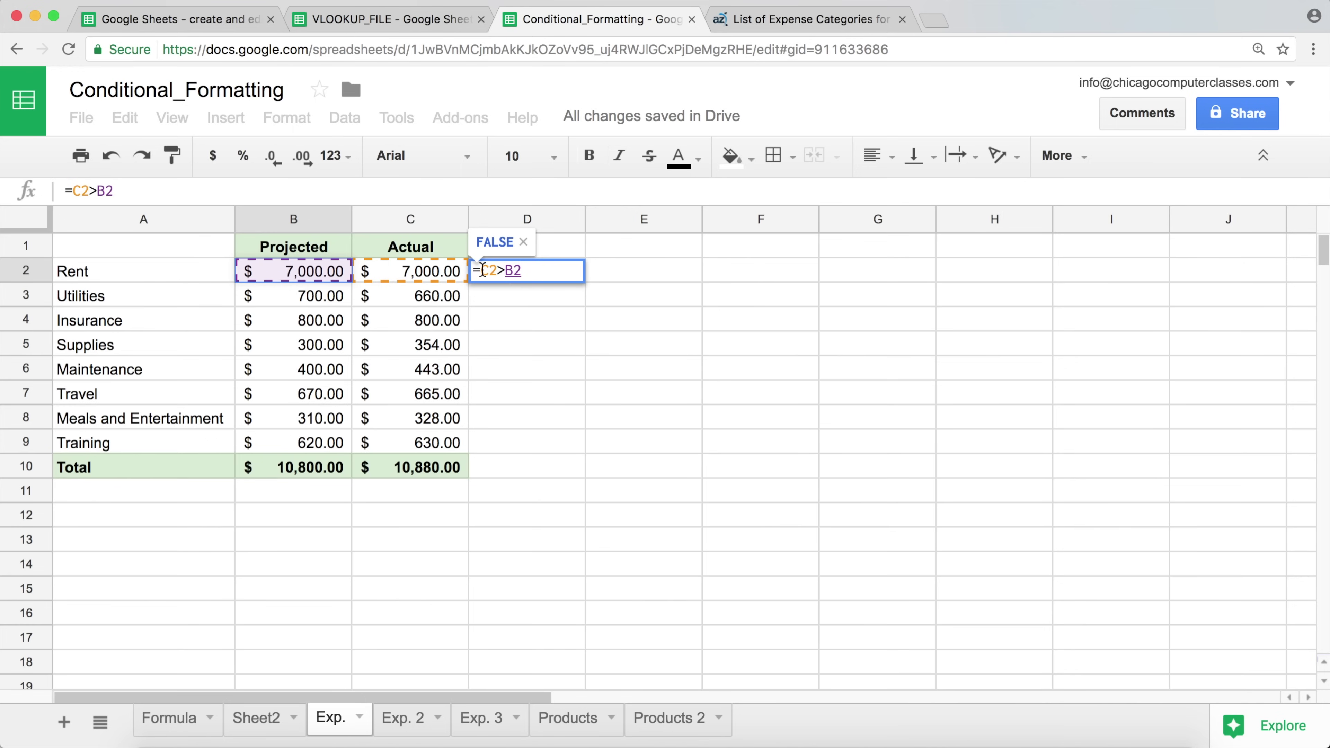
{"action": "key", "text": "Return"}
{"action": "left_click", "coordinate": [527, 273]}
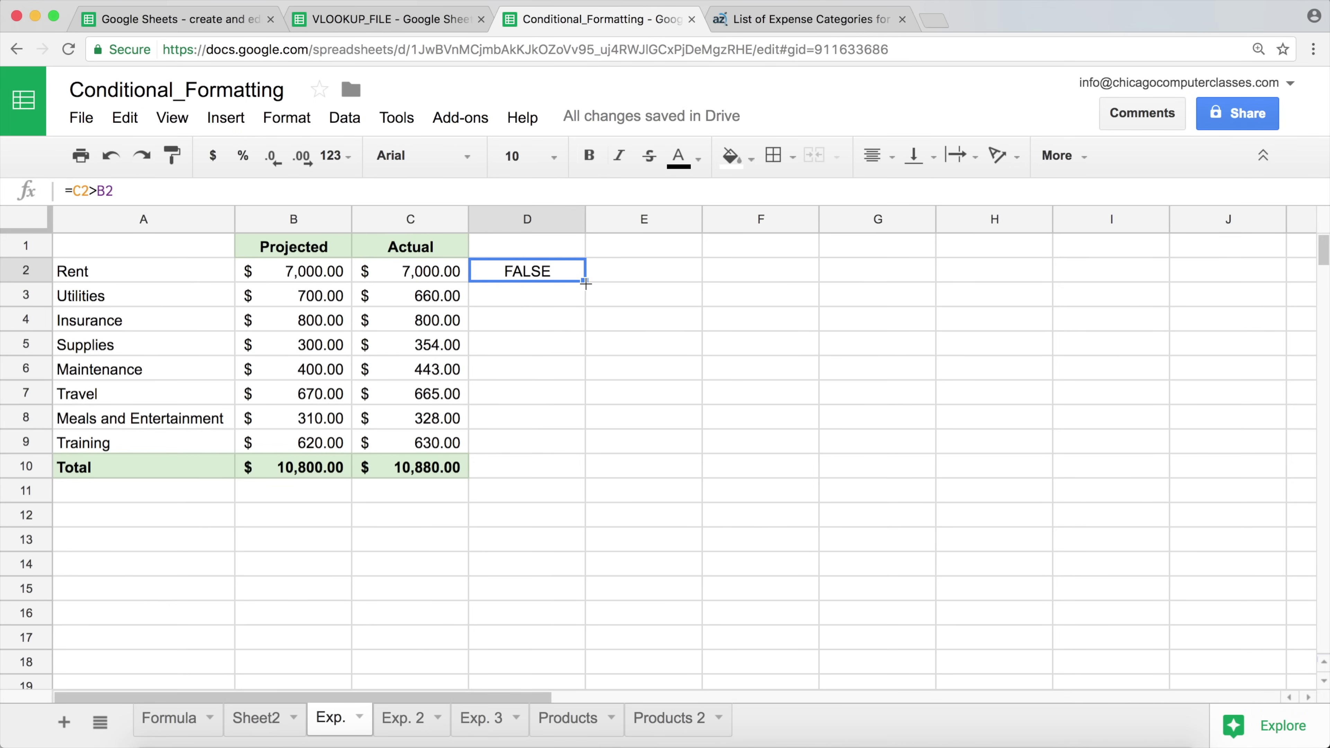
{"action": "double_click", "coordinate": [584, 282]}
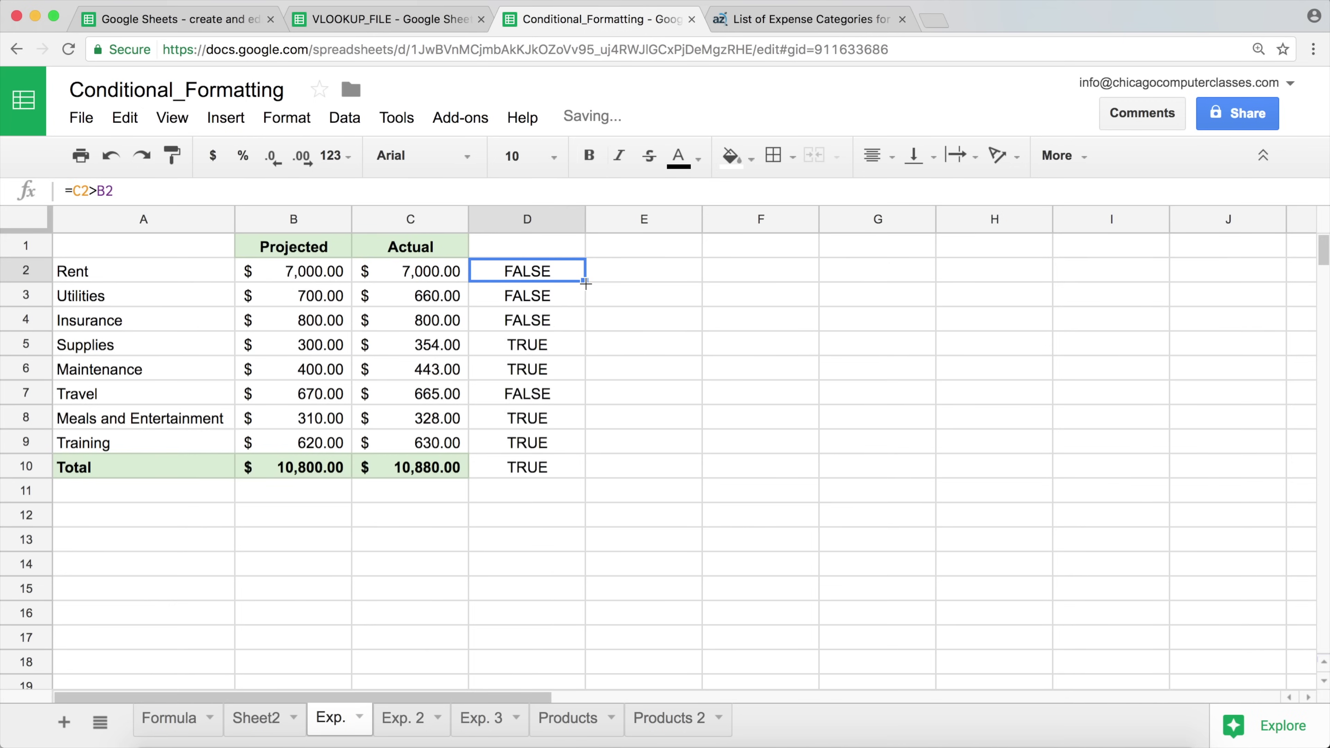
Step: Inspect the filled formulas in D3 to D5 and the Actual amount for Supplies
{"action": "left_click", "coordinate": [527, 300]}
{"action": "left_click", "coordinate": [531, 323]}
{"action": "left_click", "coordinate": [528, 342]}
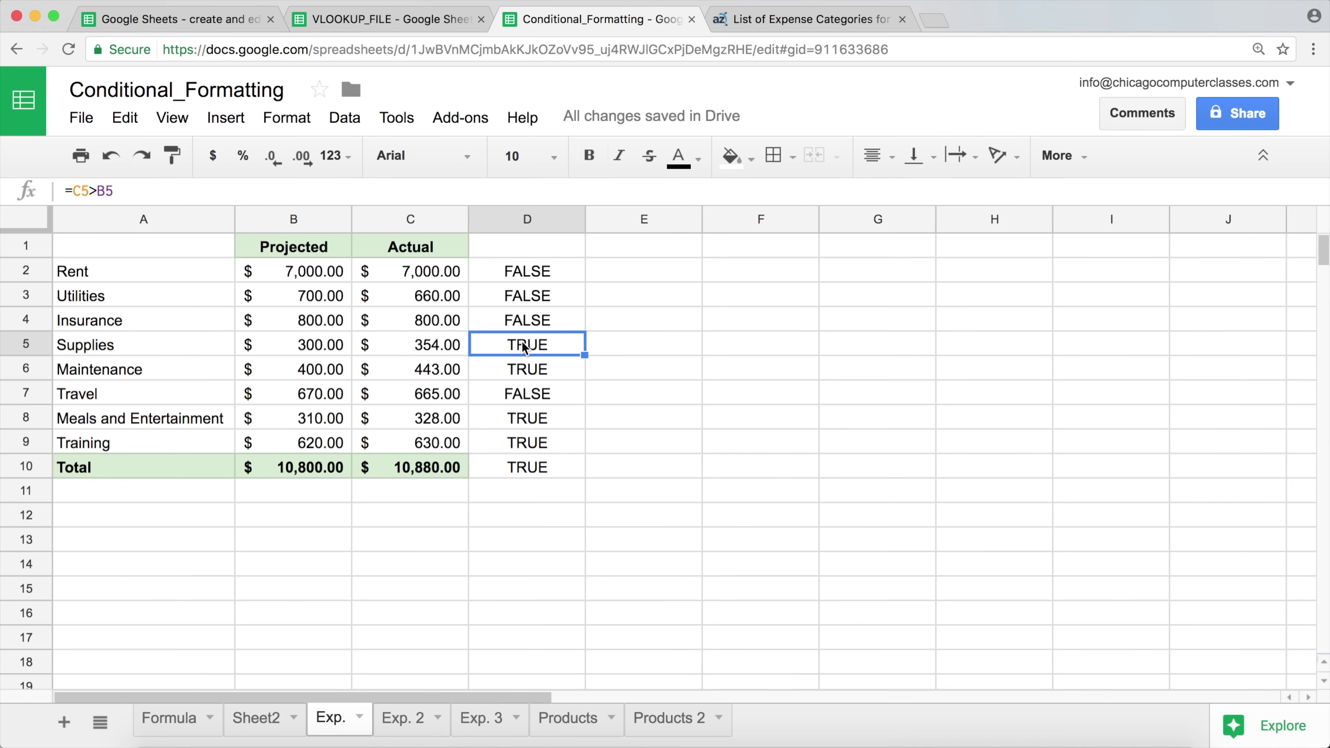
{"action": "left_click", "coordinate": [448, 346]}
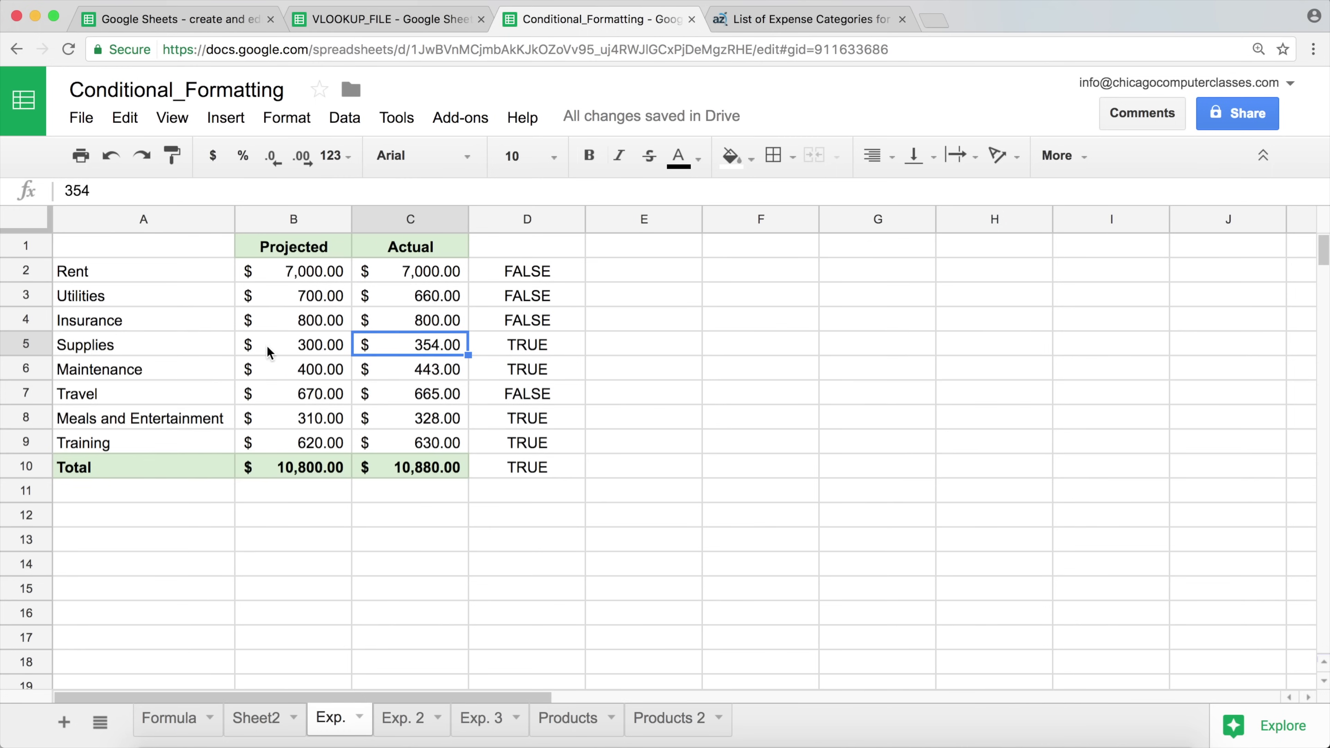
Step: Check the Projected amount for Supplies and inspect the filled formulas in D6 to D9
{"action": "left_click", "coordinate": [289, 350]}
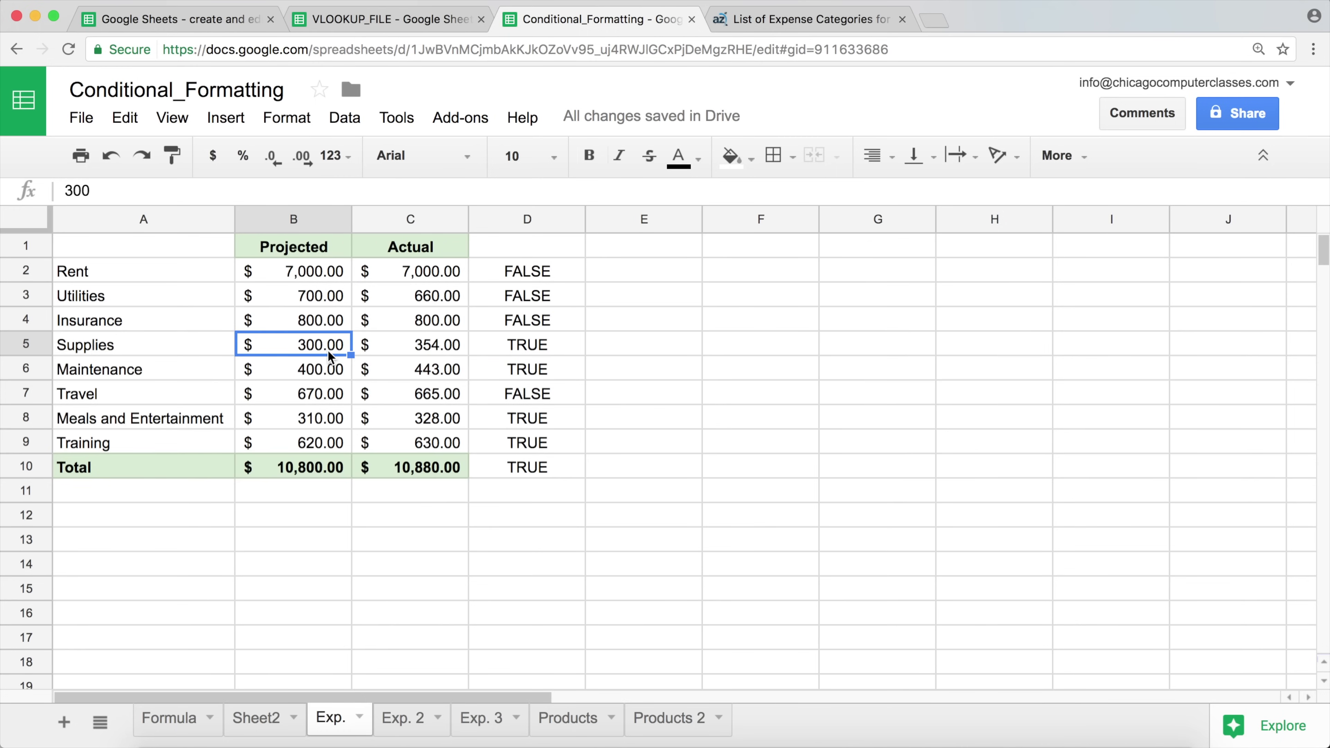
{"action": "left_click", "coordinate": [521, 368]}
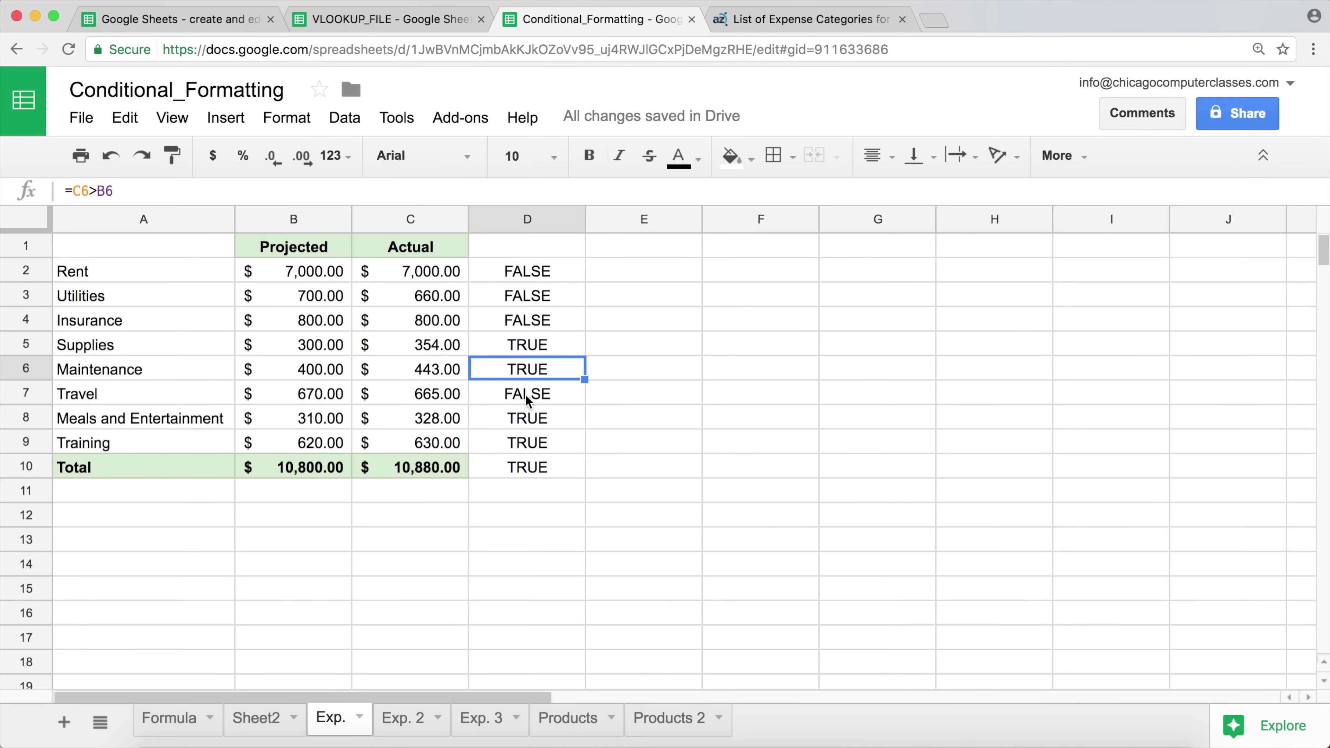
{"action": "left_click", "coordinate": [525, 395]}
{"action": "left_click", "coordinate": [525, 420]}
{"action": "left_click", "coordinate": [523, 442]}
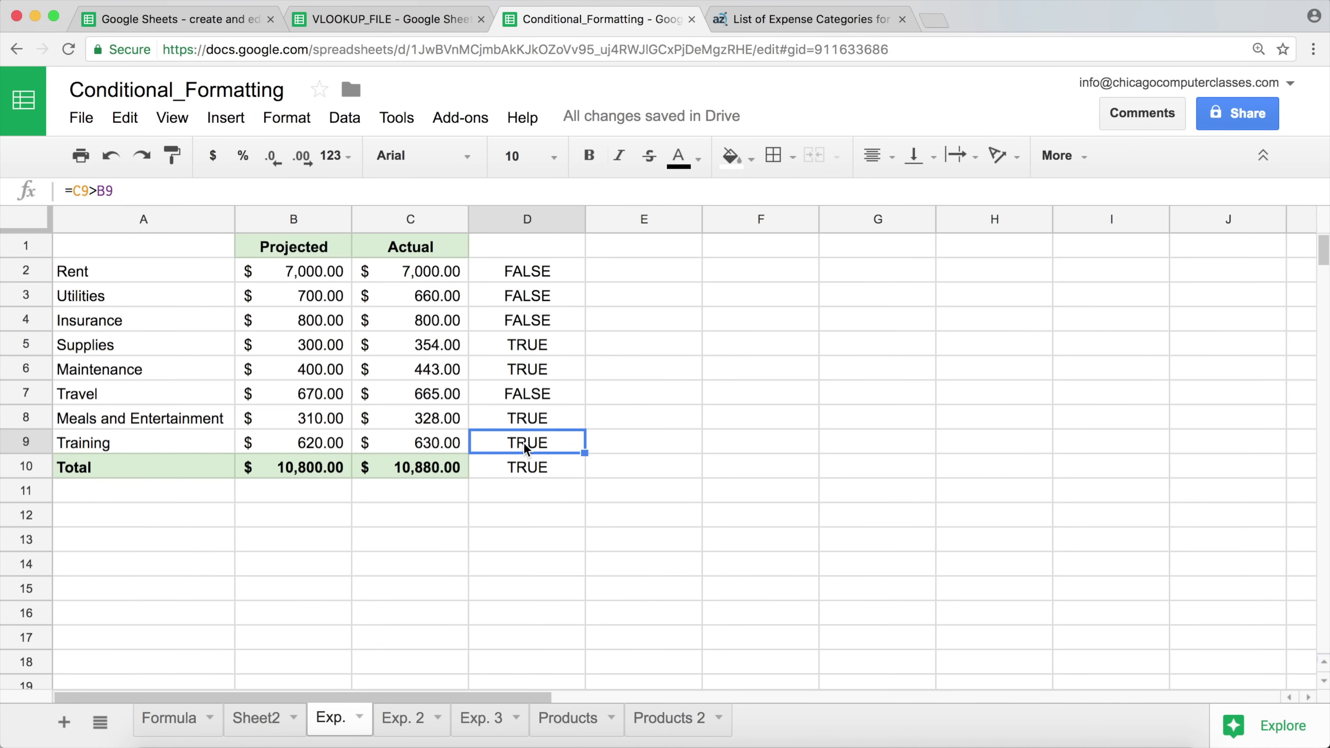
Step: Clear the test formula from cell D10 in the Total row
{"action": "left_click", "coordinate": [530, 474]}
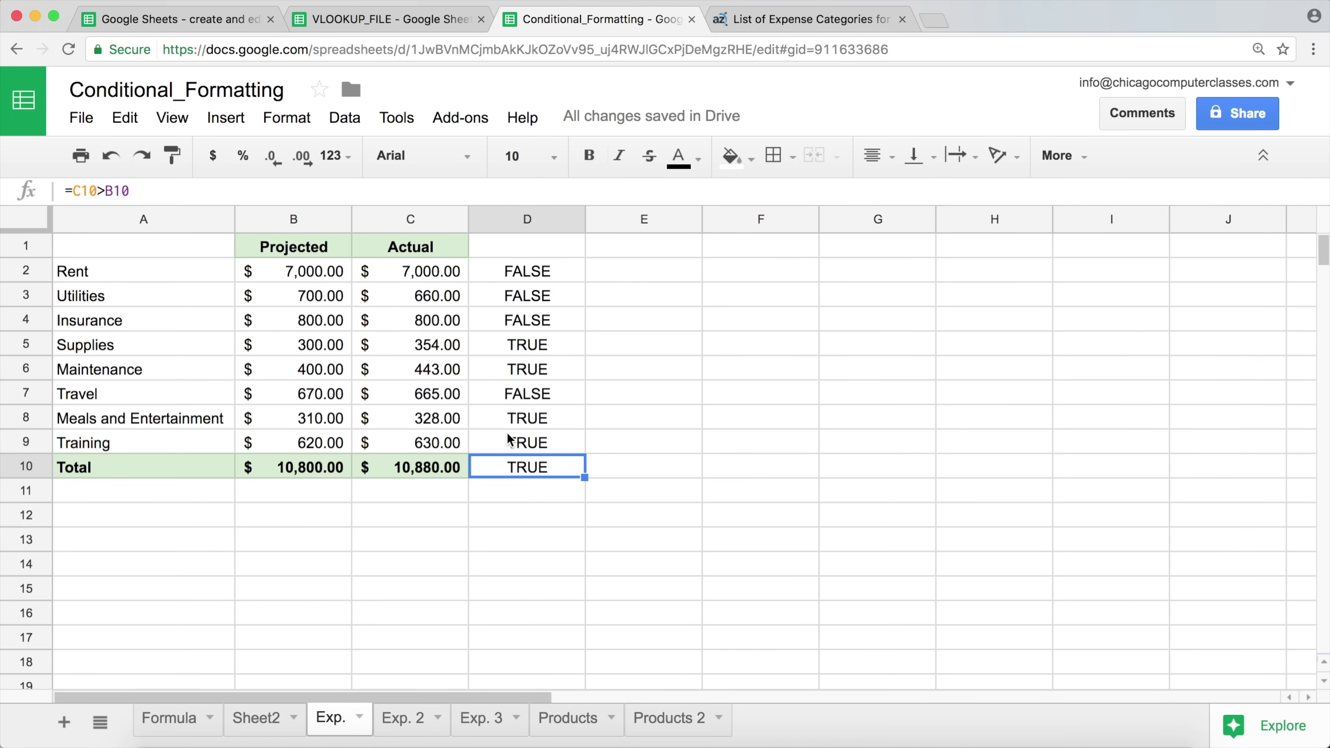
{"action": "key", "text": "Delete"}
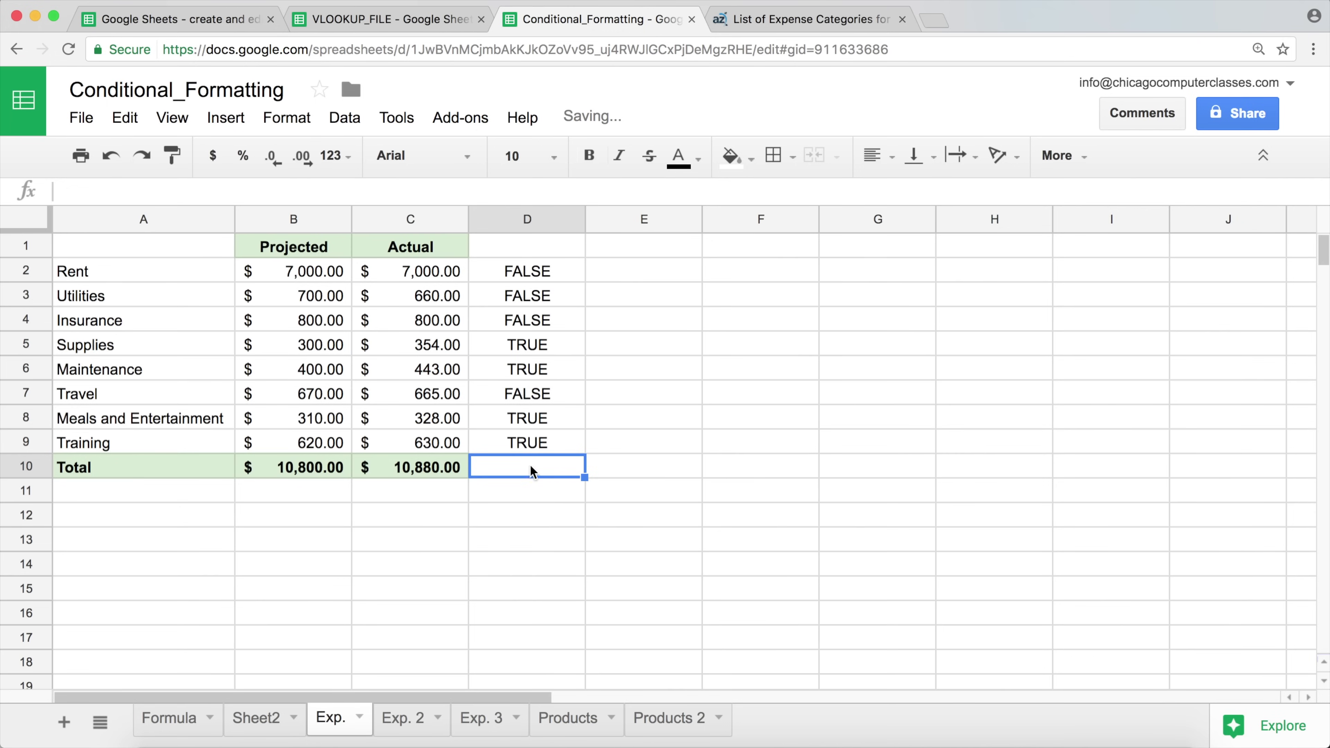
{"action": "left_click", "coordinate": [529, 442]}
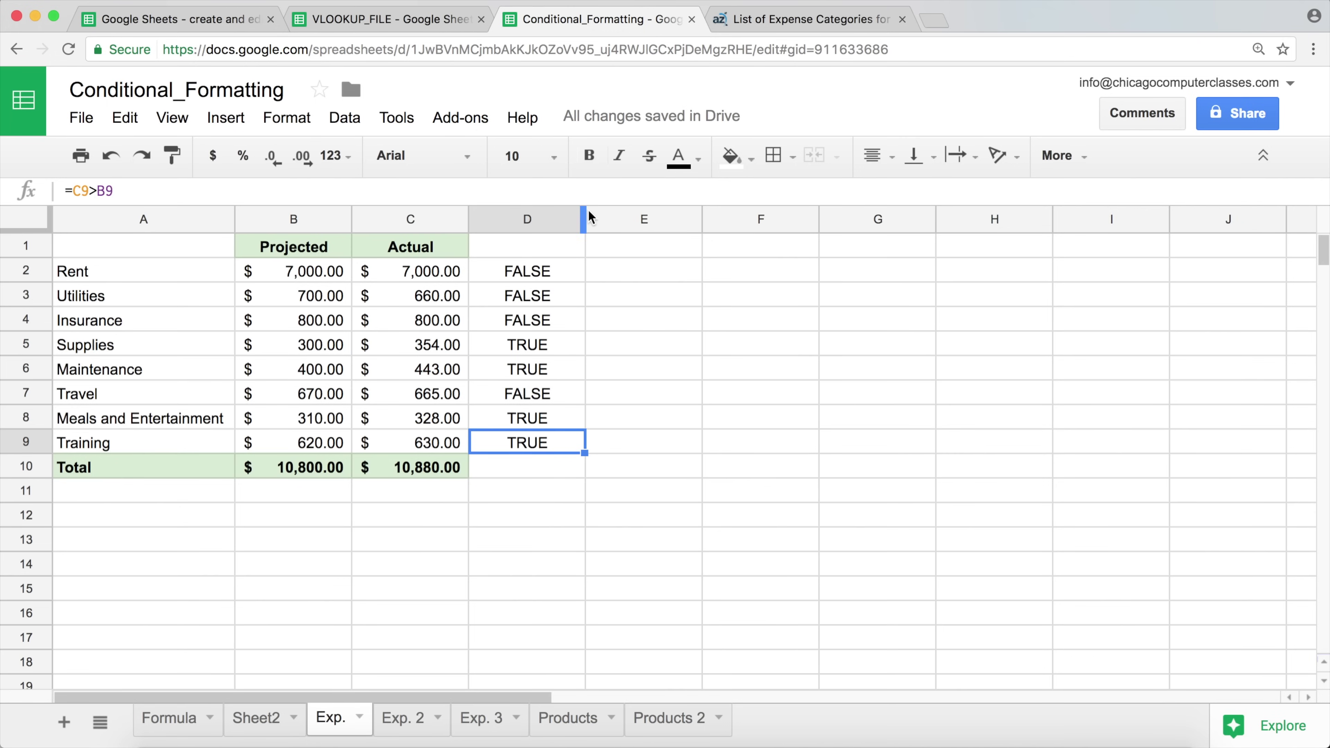
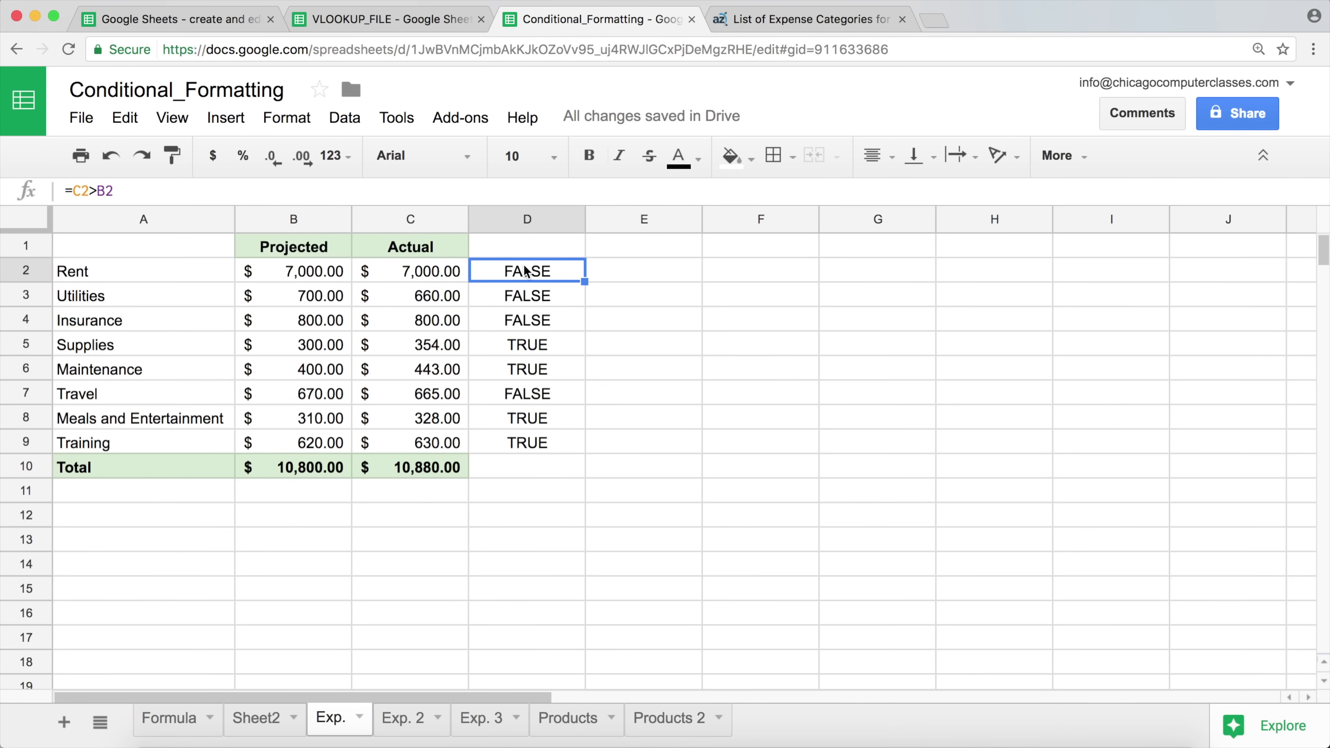
Step: Create a conditional formatting rule for the Actual amounts in C2:C9 using the custom formula =C2>B2
{"action": "left_click_drag", "start_coordinate": [391, 270], "coordinate": [415, 443]}
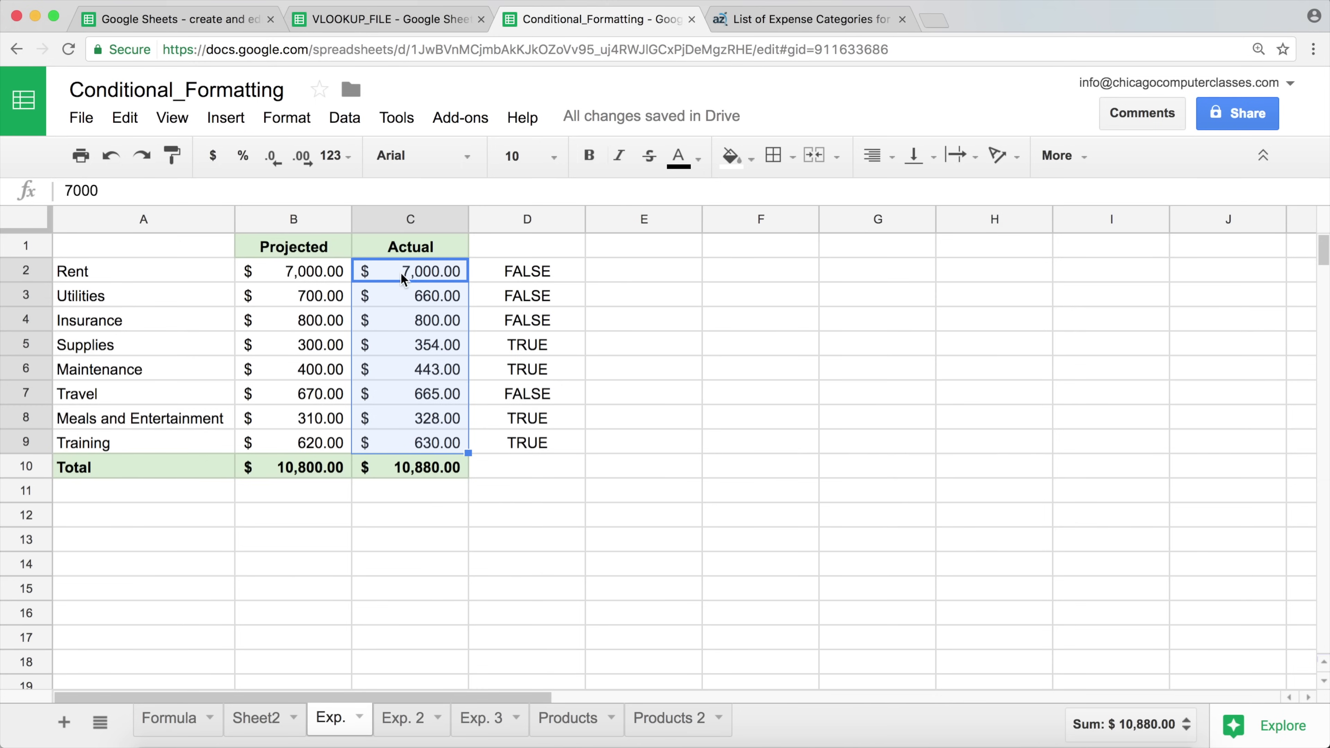
{"action": "left_click", "coordinate": [298, 121]}
{"action": "left_click", "coordinate": [366, 530]}
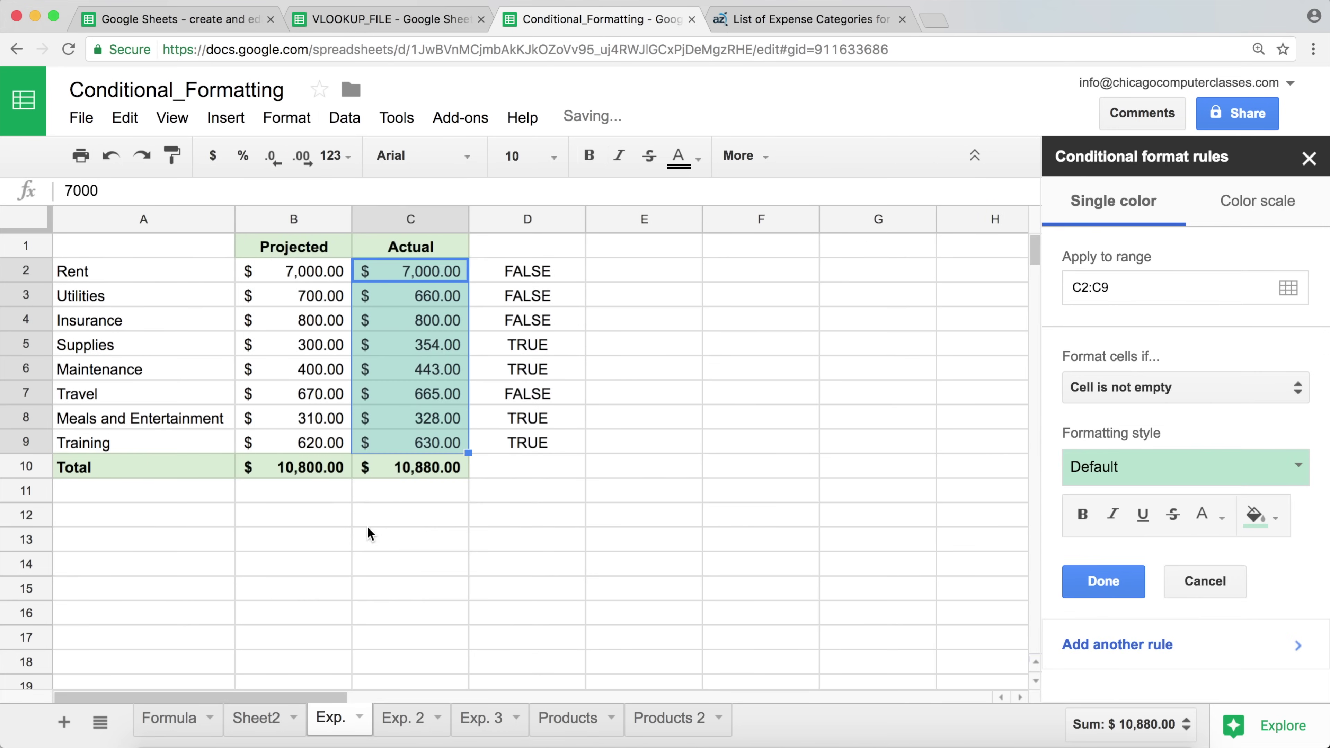
{"action": "left_click", "coordinate": [1155, 382]}
{"action": "scroll", "coordinate": [1325, 406], "scroll_direction": "down", "scroll_amount": 5}
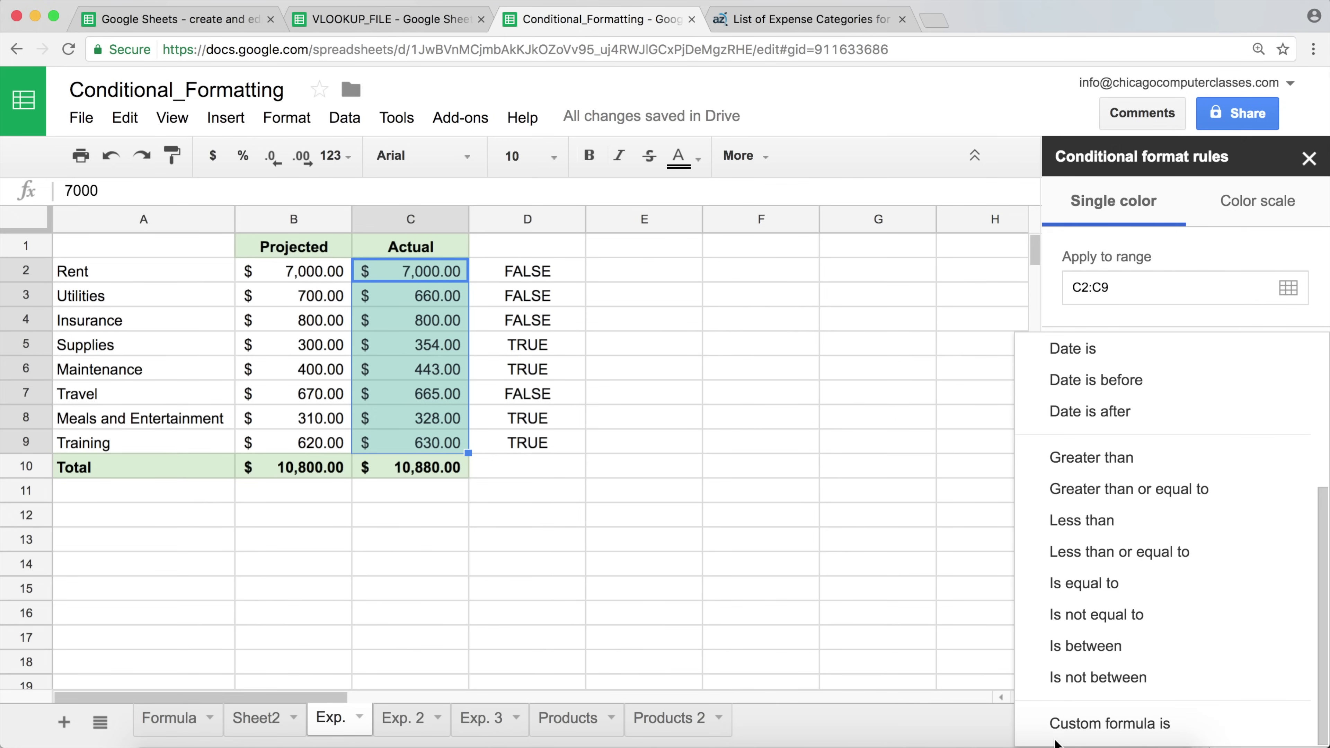
{"action": "left_click", "coordinate": [1058, 723]}
{"action": "left_click", "coordinate": [1142, 433]}
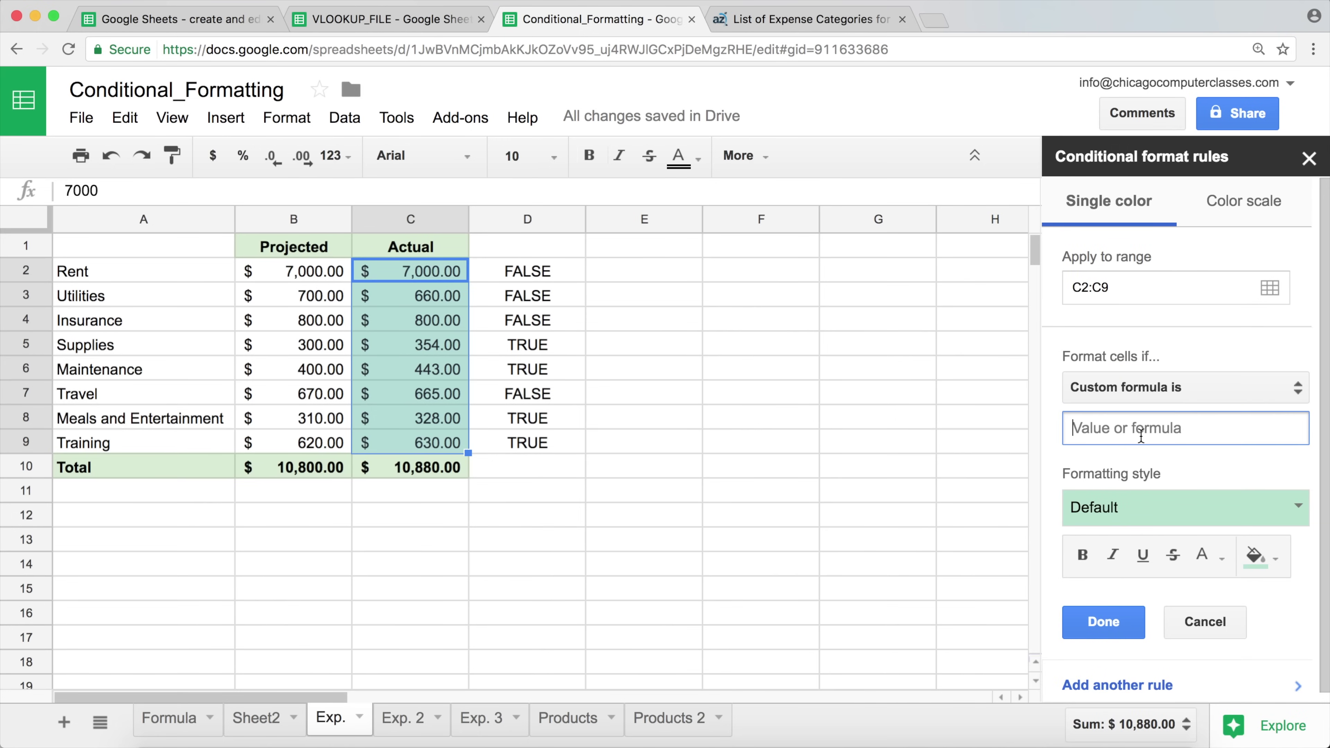
{"action": "type", "text": "=C2>B2"}
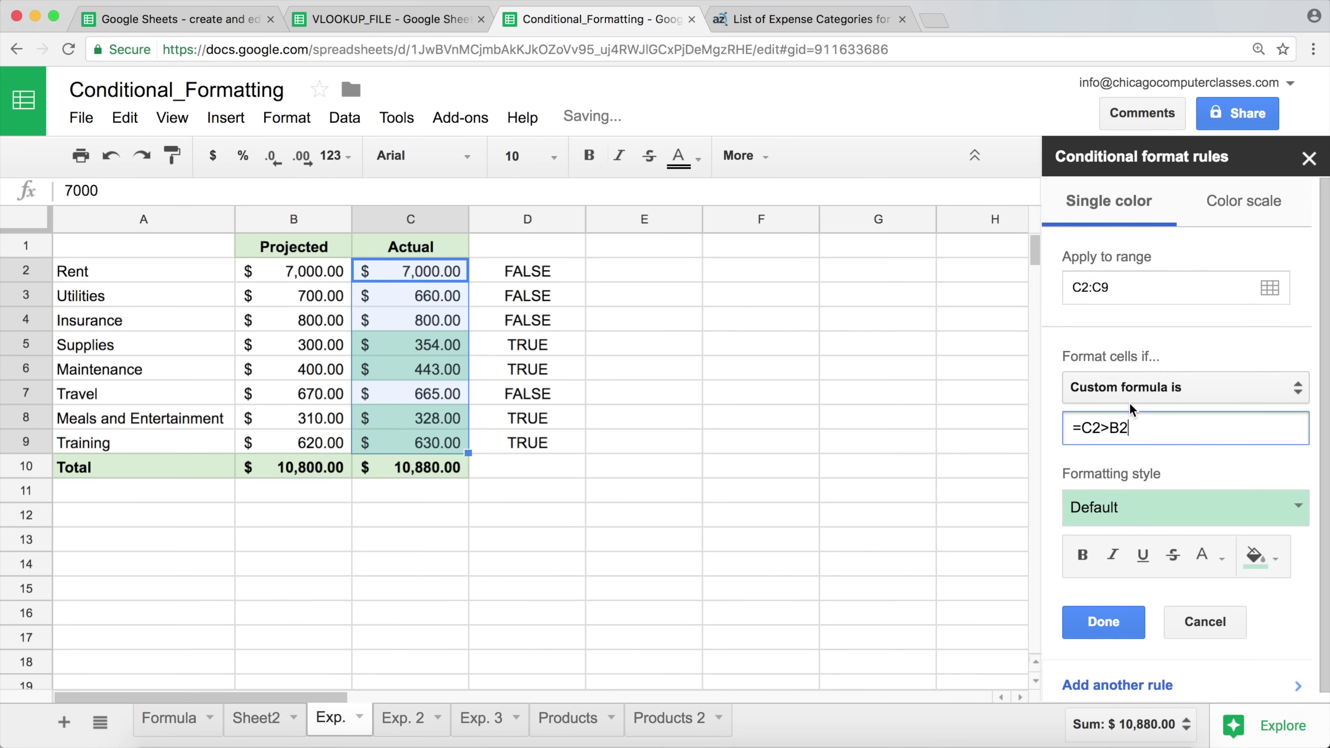
Step: Style the C2:C9 rule with the red background preset and dark red text, and save the rule
{"action": "left_click", "coordinate": [1086, 510]}
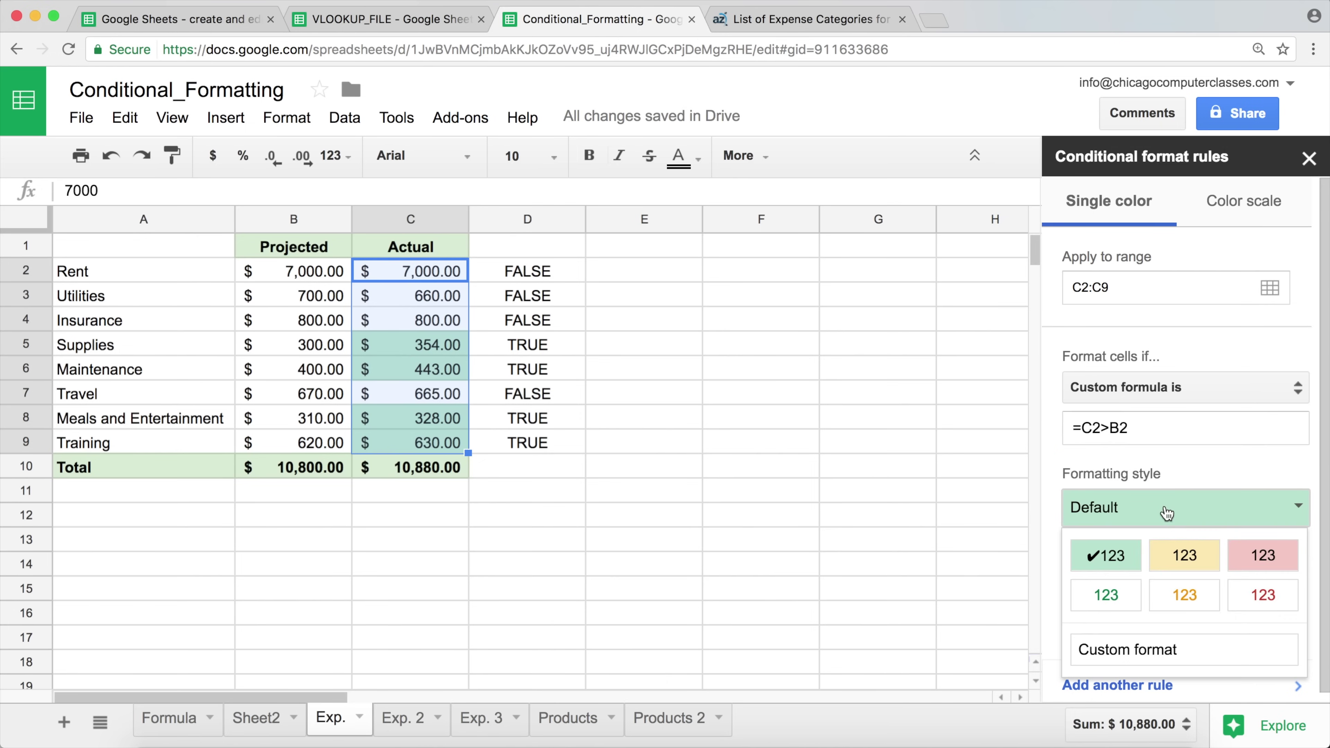
{"action": "left_click", "coordinate": [1257, 567]}
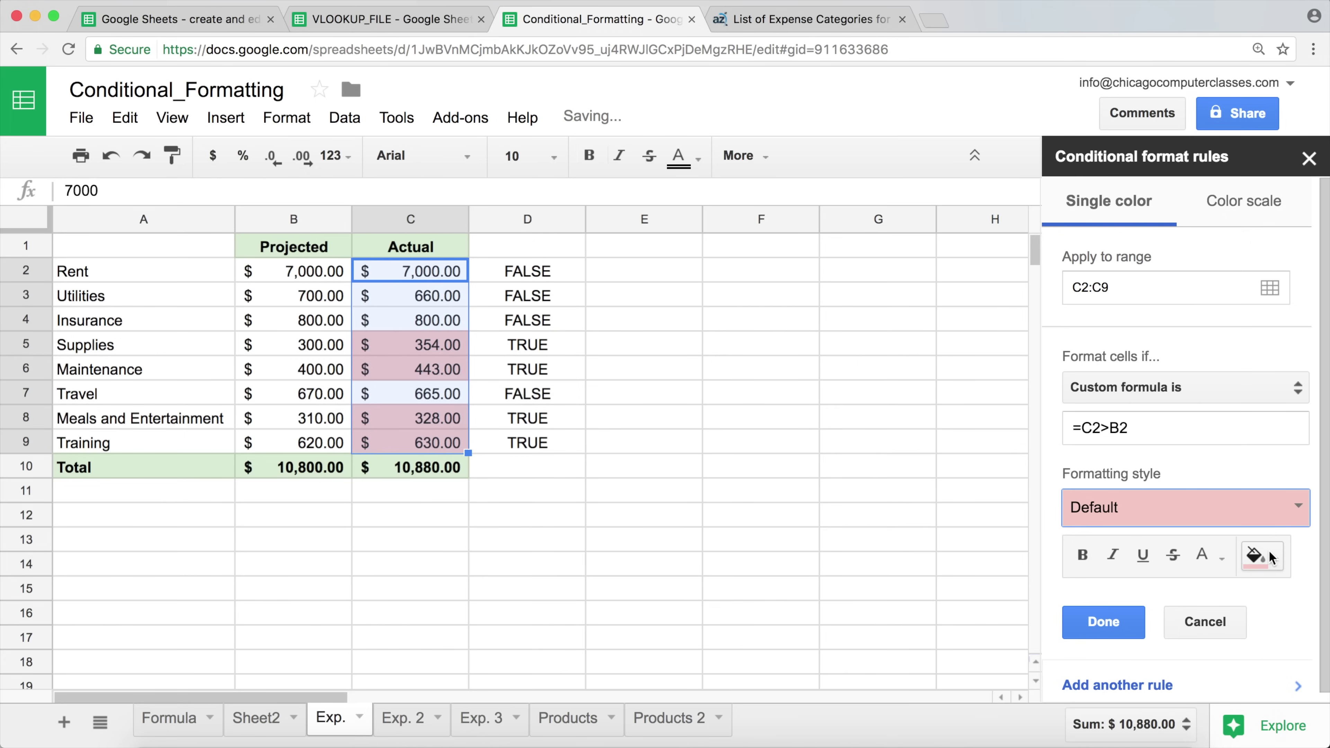
{"action": "left_click", "coordinate": [1264, 556]}
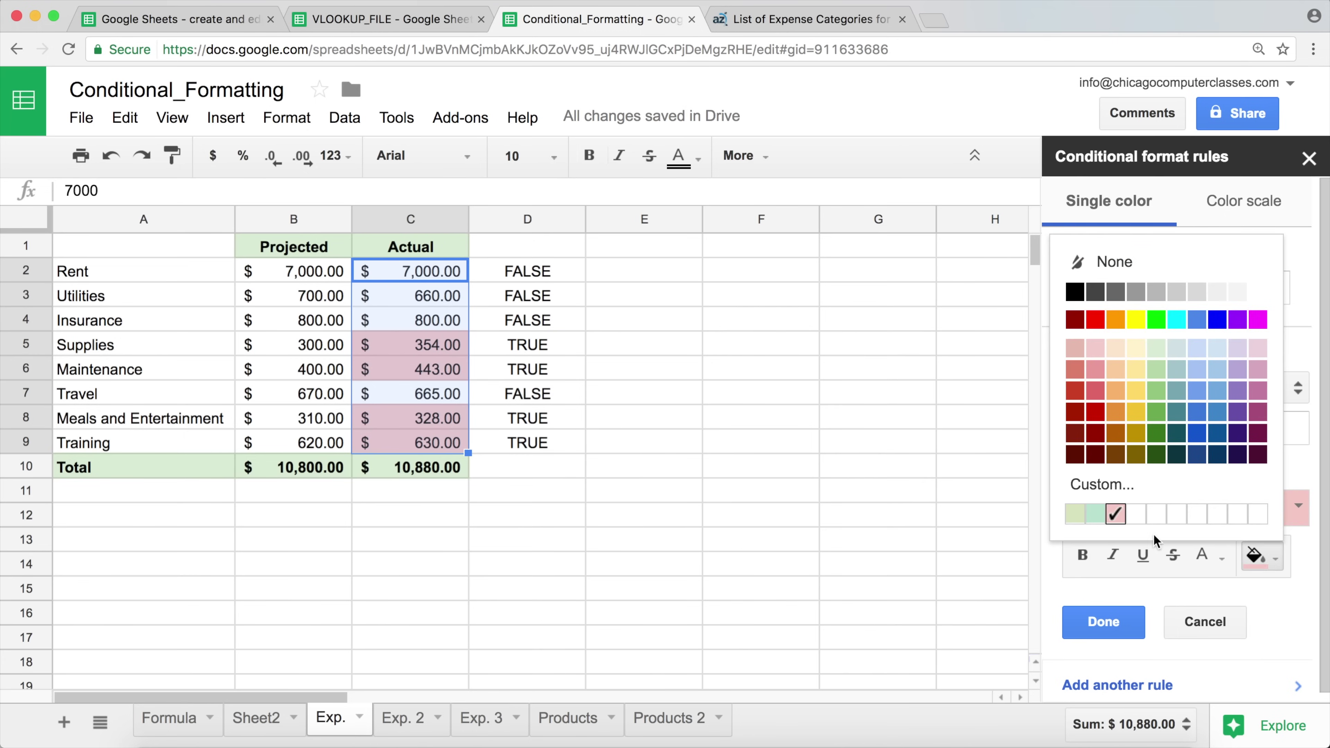
{"action": "left_click", "coordinate": [1204, 557]}
{"action": "left_click", "coordinate": [1044, 412]}
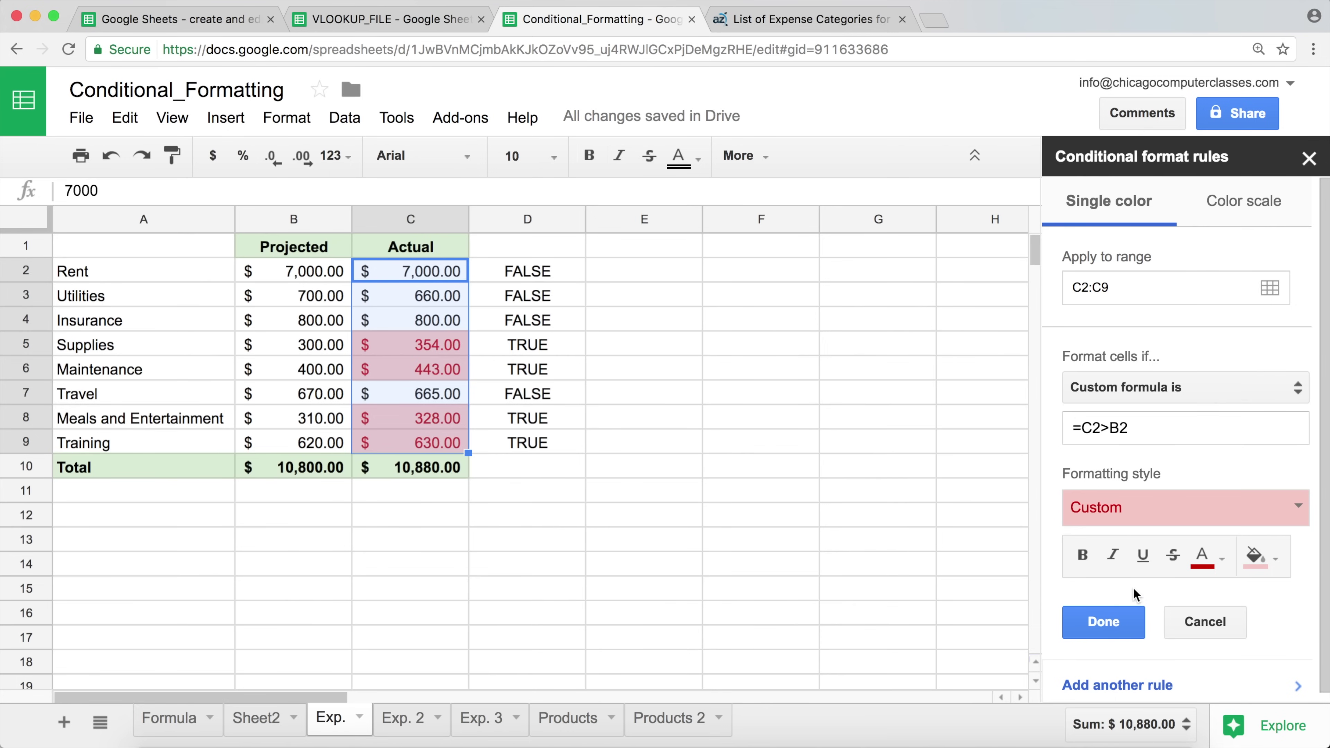
{"action": "left_click", "coordinate": [1111, 631]}
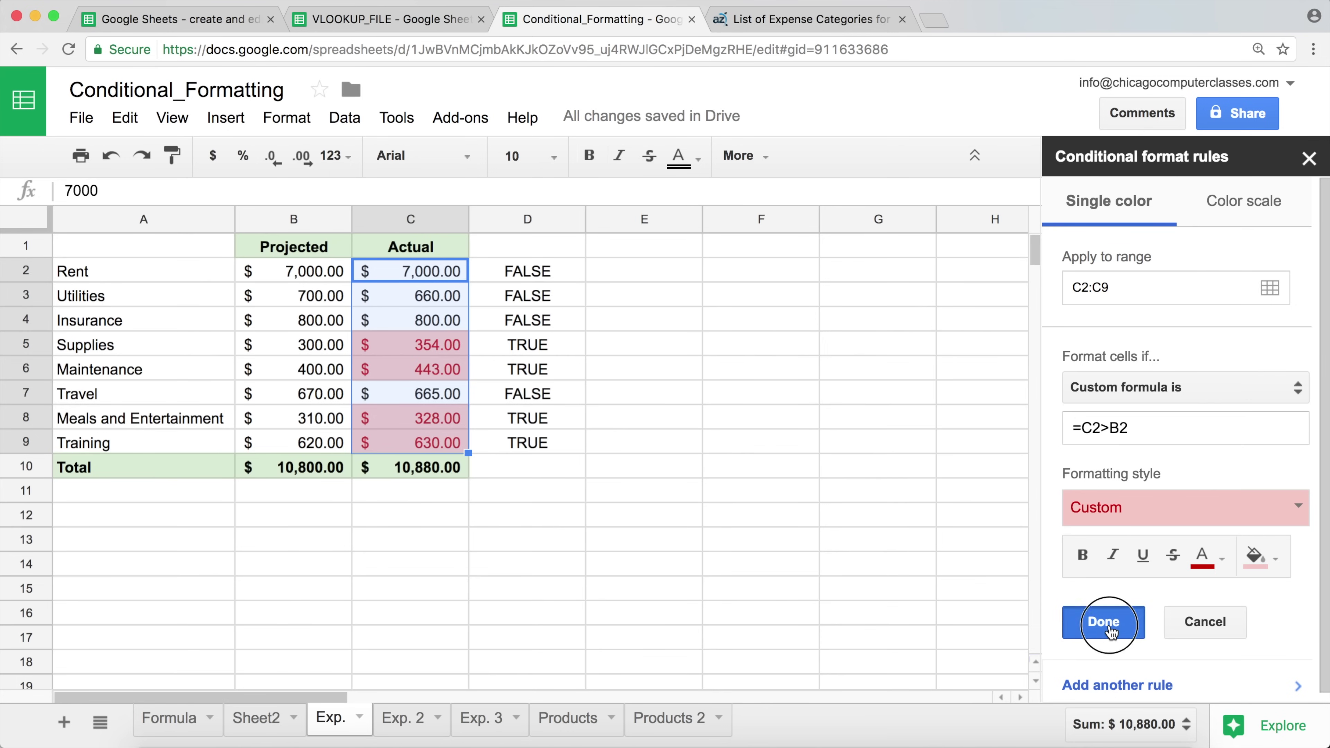
Step: Delete column D with the test formulas
{"action": "left_click", "coordinate": [551, 215]}
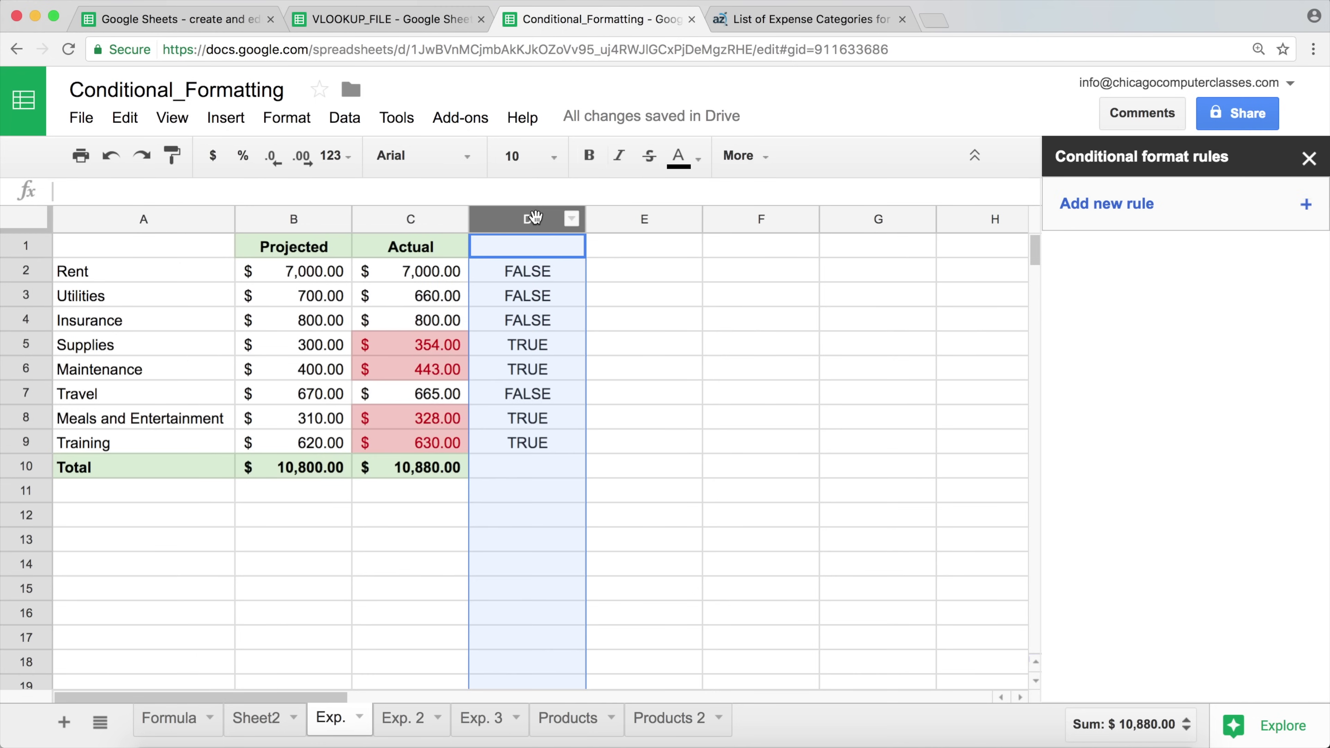
{"action": "right_click", "coordinate": [535, 216]}
{"action": "left_click", "coordinate": [644, 447]}
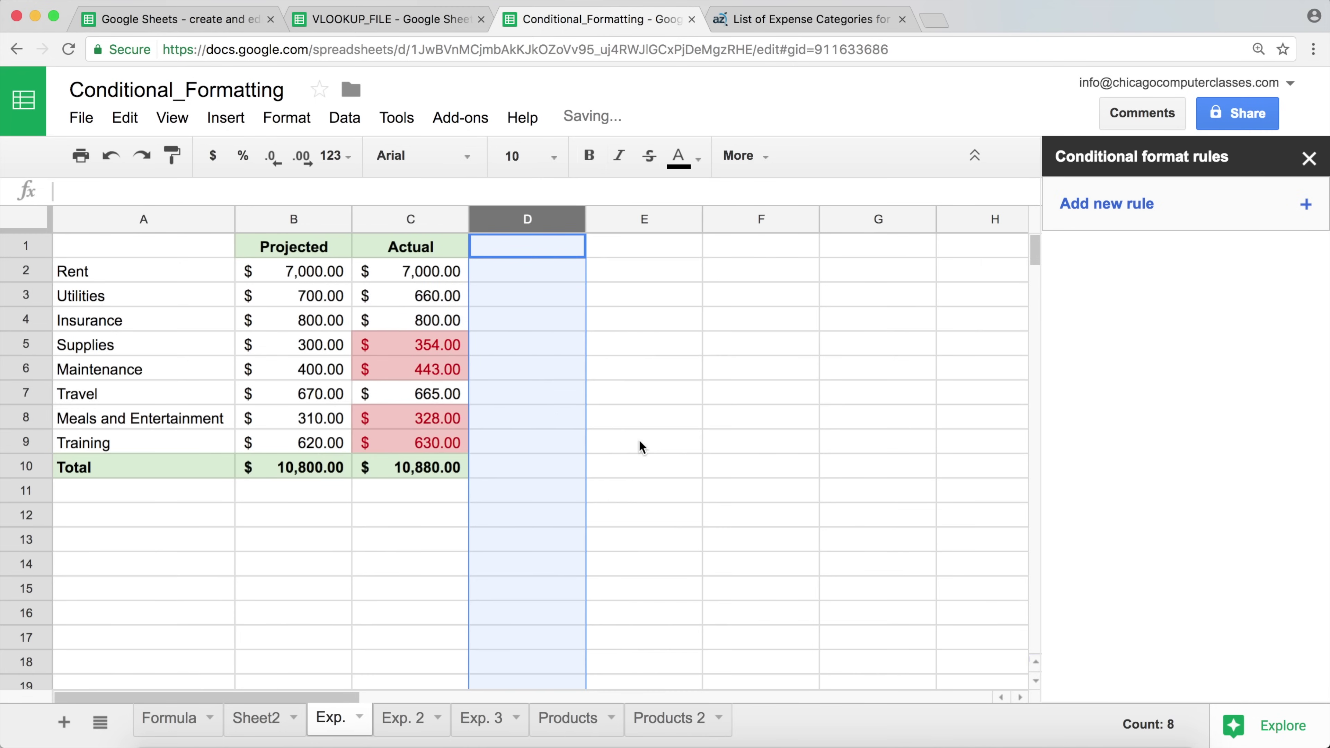
{"action": "left_click", "coordinate": [521, 362]}
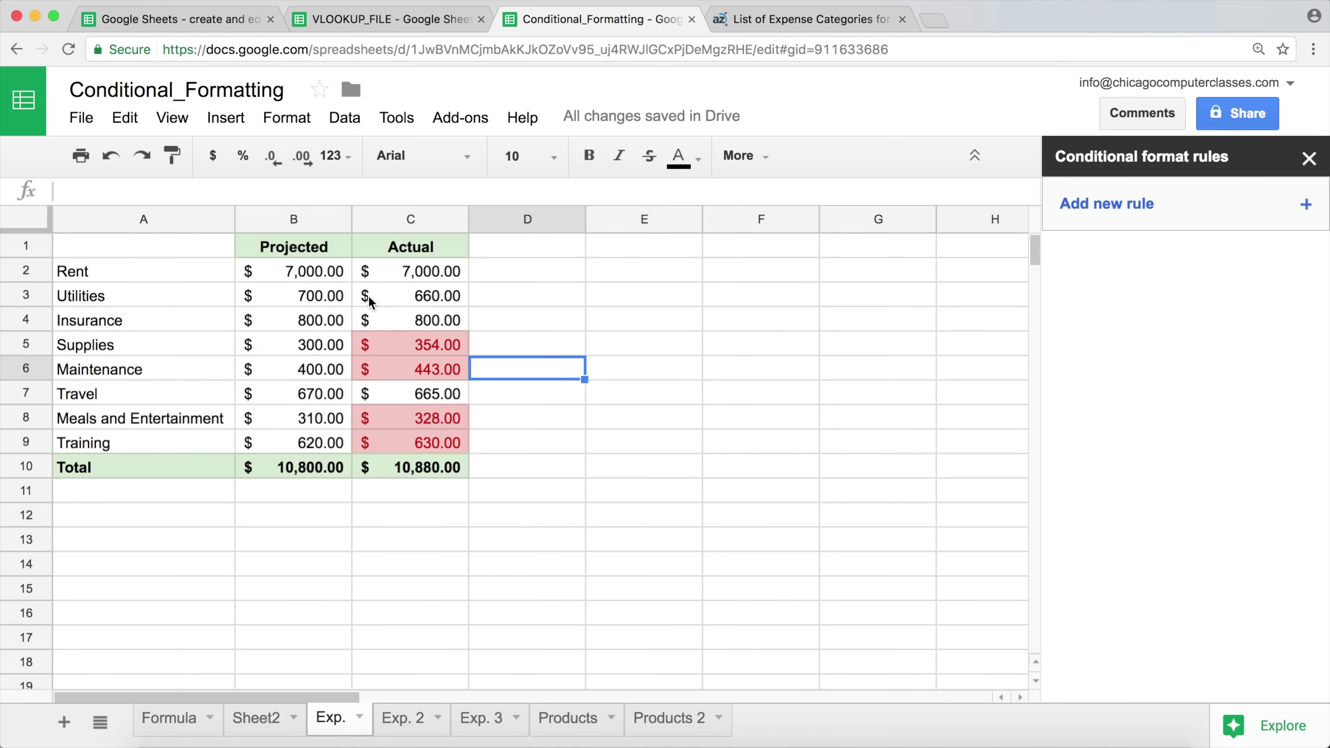
{"action": "left_click_drag", "start_coordinate": [338, 270], "coordinate": [425, 438]}
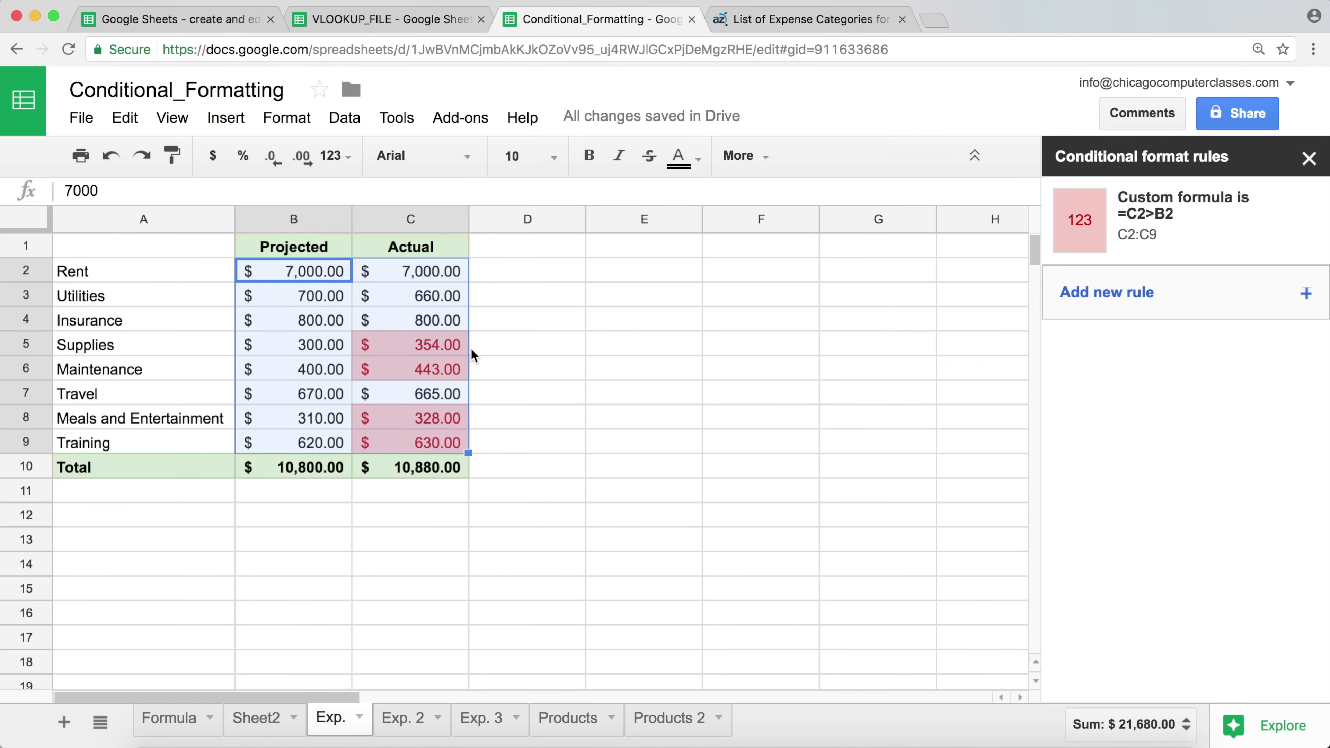
{"action": "left_click", "coordinate": [491, 307]}
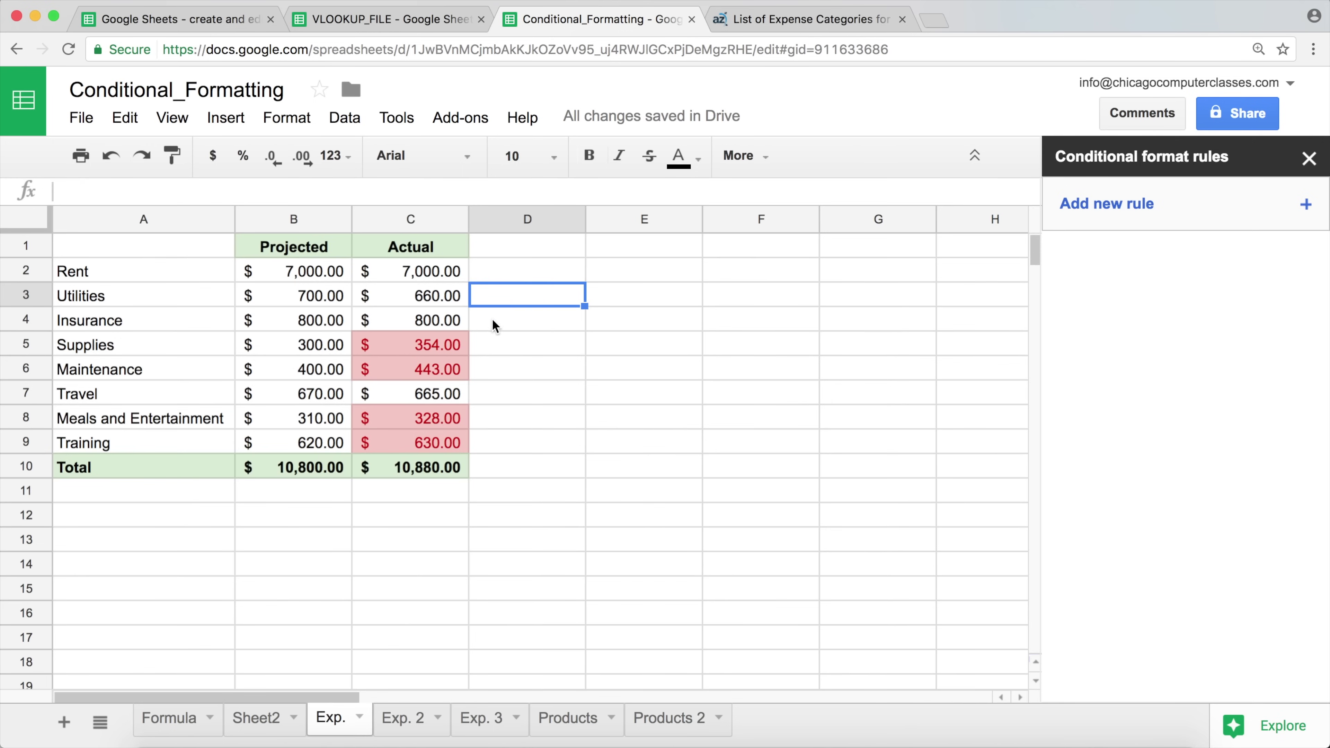
Step: Create a conditional formatting rule for the expense names in A2:A9 using the custom formula =C2>B2
{"action": "left_click_drag", "start_coordinate": [112, 272], "coordinate": [118, 441]}
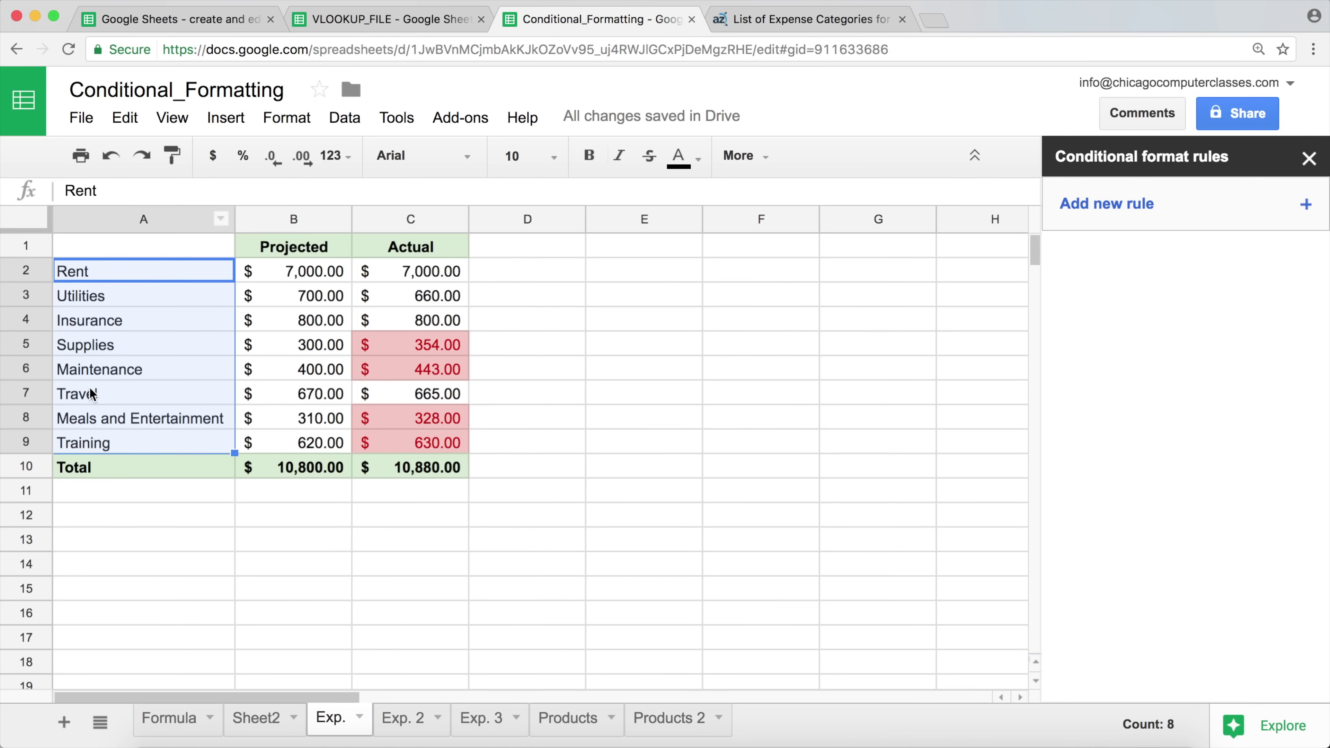
{"action": "left_click", "coordinate": [345, 119]}
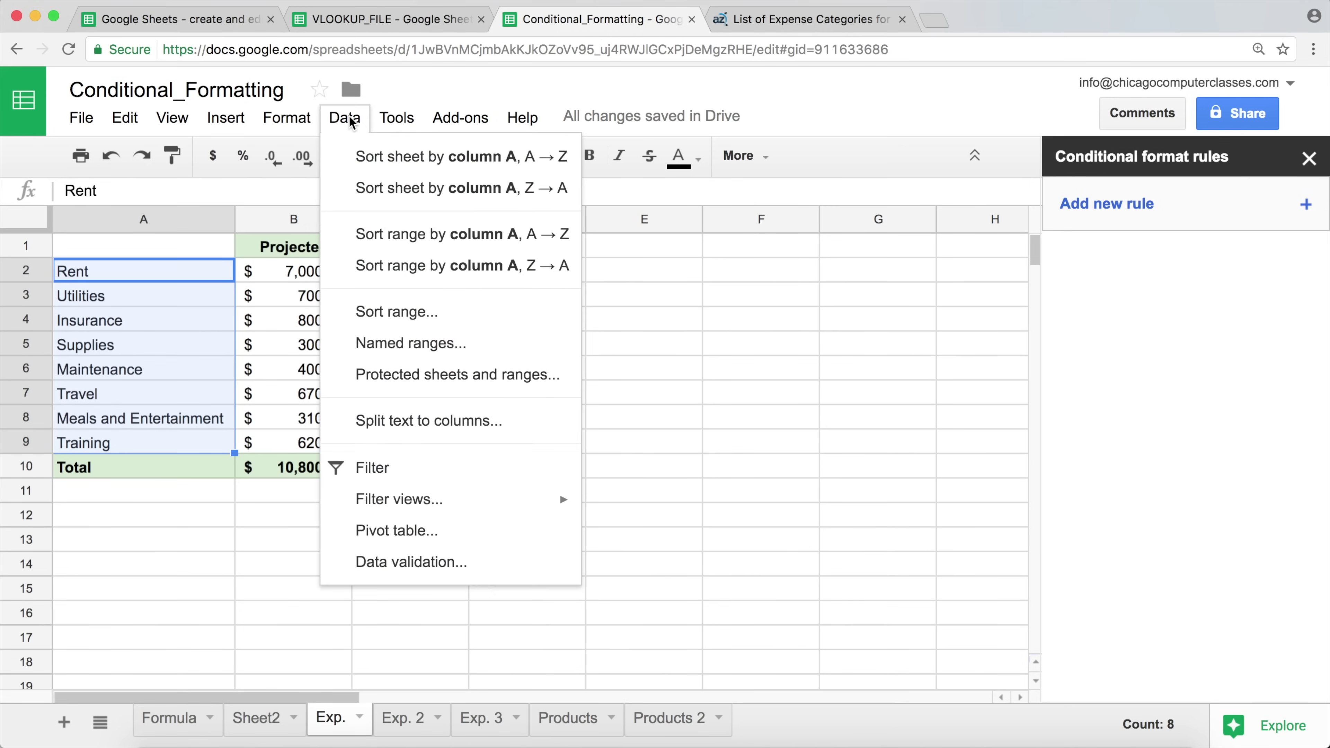
{"action": "mouse_move", "coordinate": [311, 122]}
{"action": "left_click", "coordinate": [358, 534]}
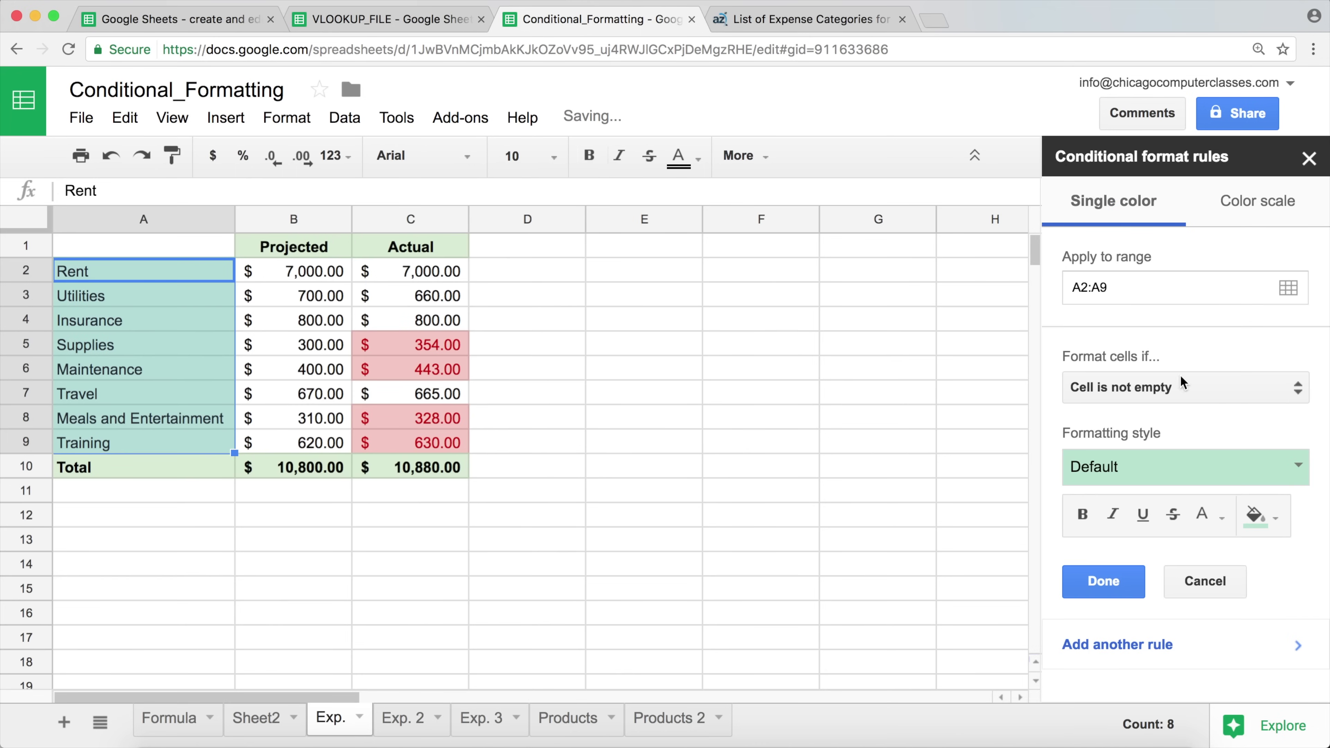
{"action": "left_click", "coordinate": [1175, 389]}
{"action": "scroll", "coordinate": [1300, 647], "scroll_direction": "down", "scroll_amount": 5}
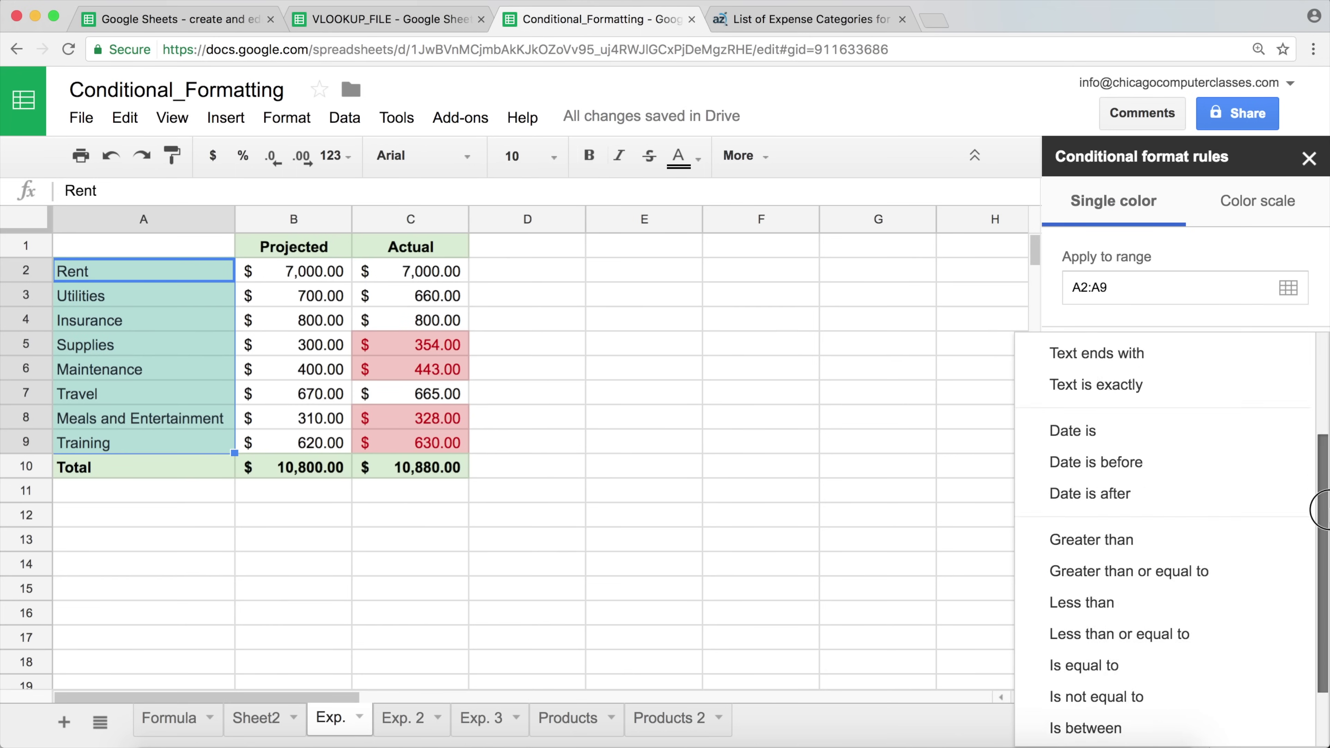
{"action": "left_click", "coordinate": [1192, 717]}
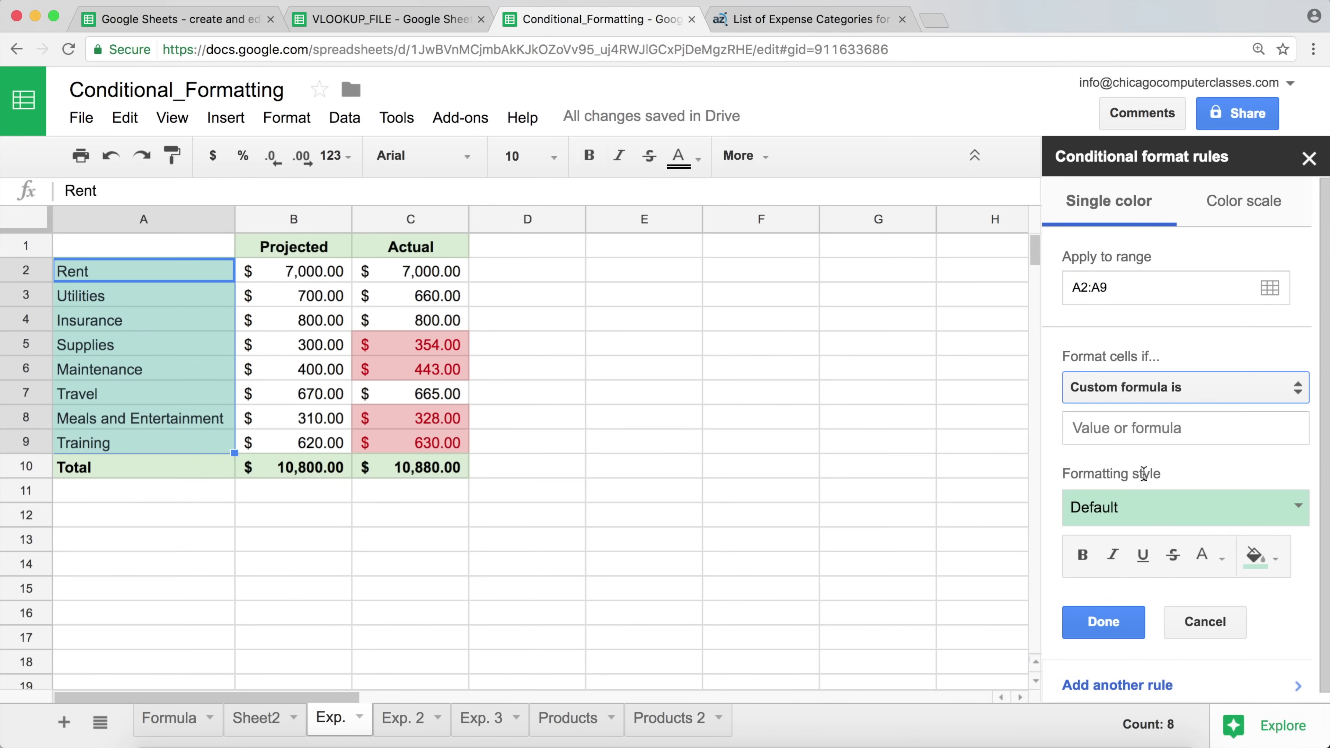
{"action": "left_click", "coordinate": [1117, 431]}
{"action": "type", "text": "=C2>B2"}
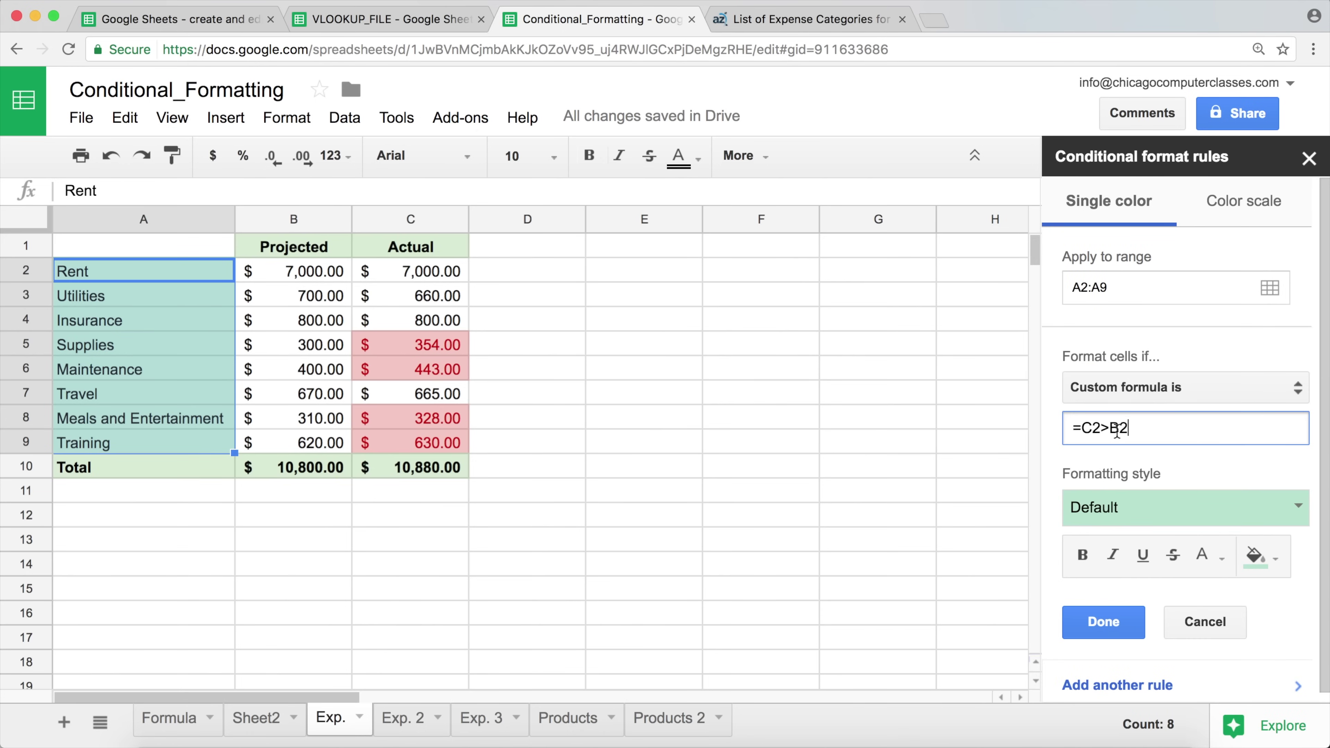
Step: Try the red background preset and a dark red fill for the A2:A9 rule
{"action": "left_click", "coordinate": [1146, 511]}
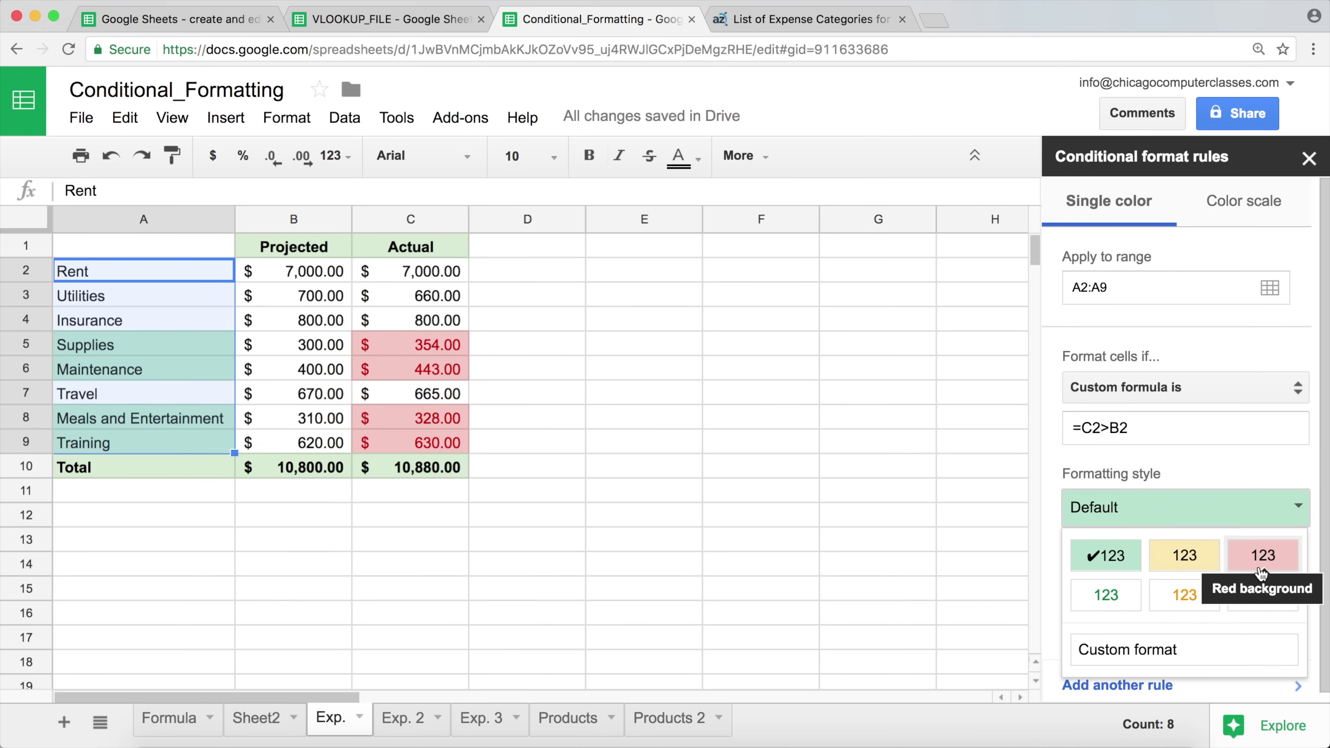
{"action": "left_click", "coordinate": [1257, 557]}
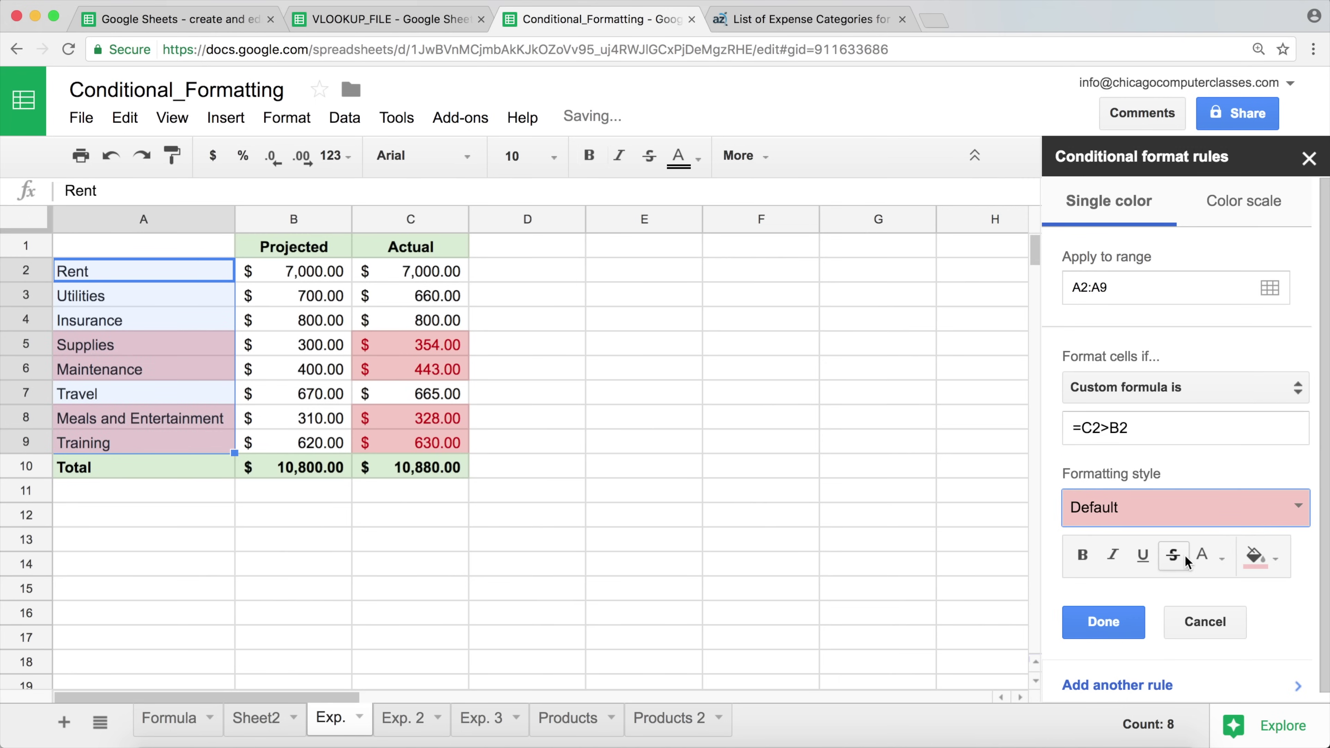
{"action": "left_click", "coordinate": [1265, 560]}
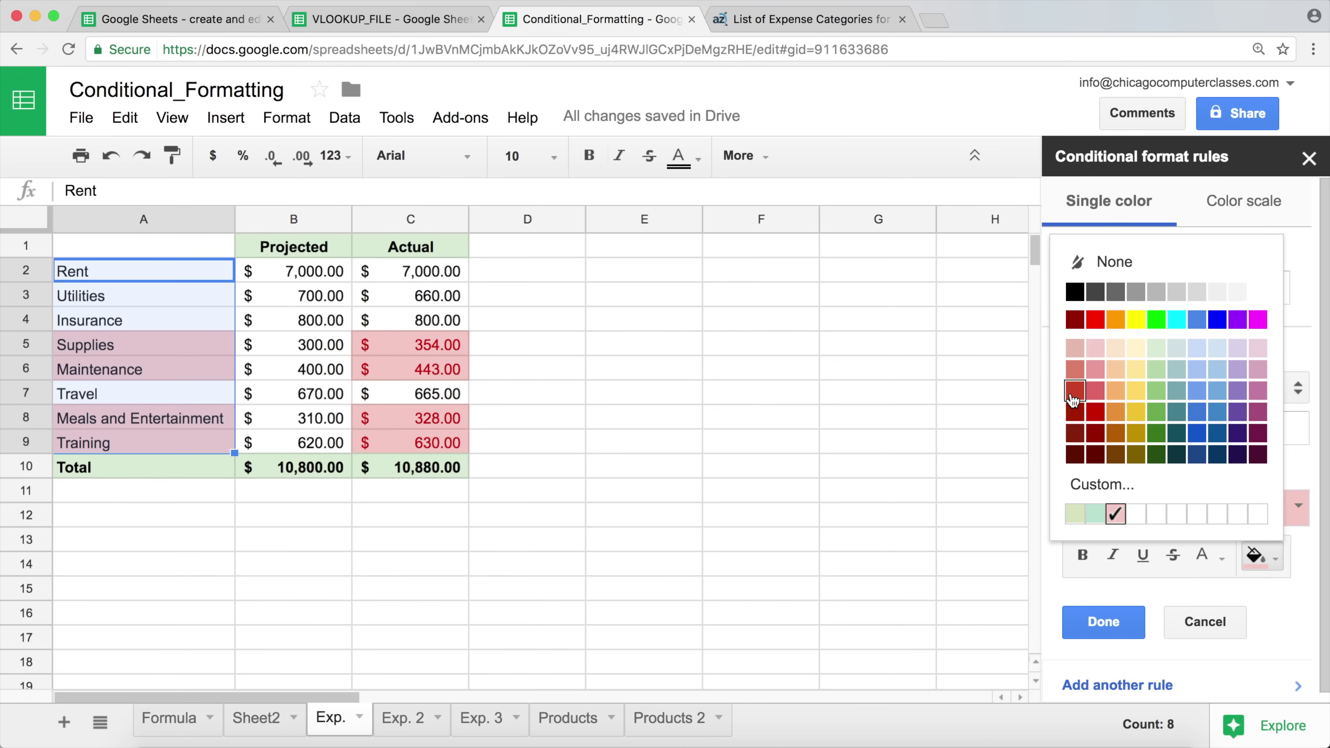
{"action": "left_click", "coordinate": [1092, 412]}
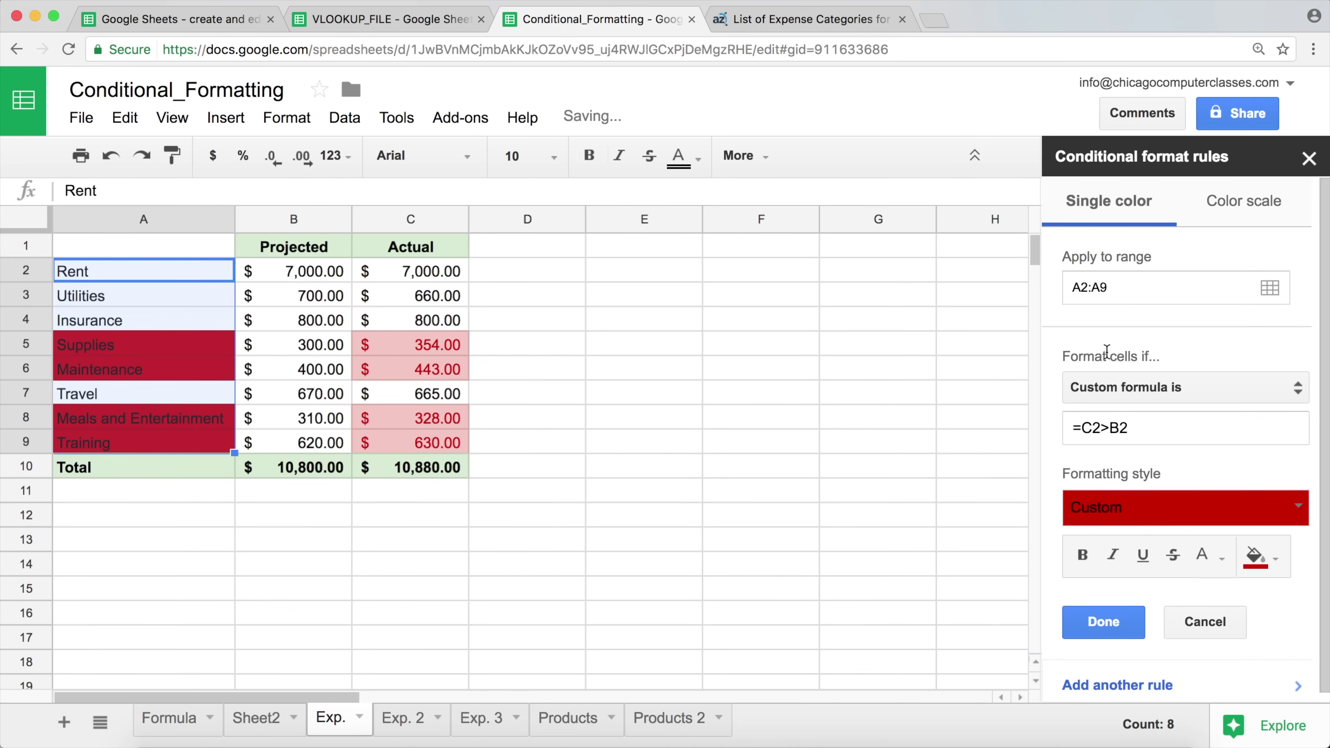
{"action": "left_click", "coordinate": [1125, 519]}
{"action": "left_click", "coordinate": [1125, 518]}
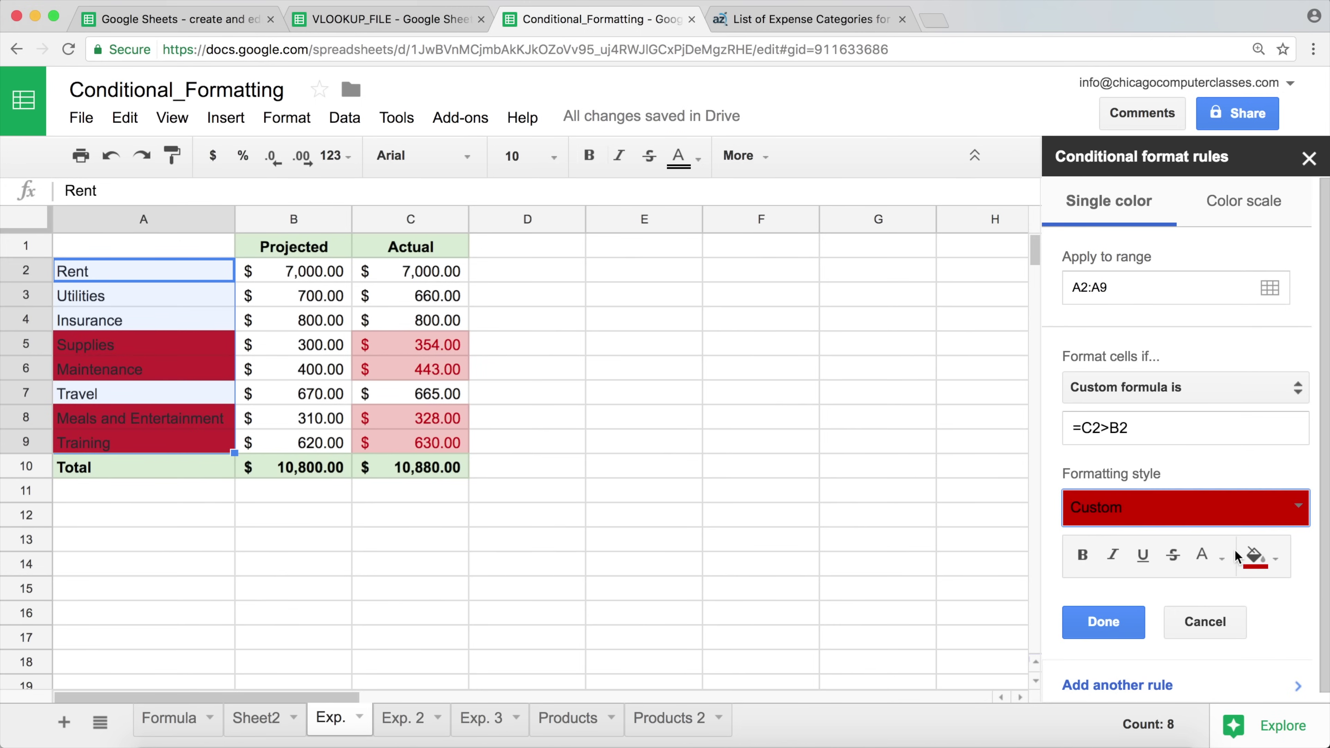
Step: Set the A2:A9 rule's fill color to a medium red and save the rule
{"action": "left_click", "coordinate": [1273, 558]}
{"action": "left_click", "coordinate": [1093, 398]}
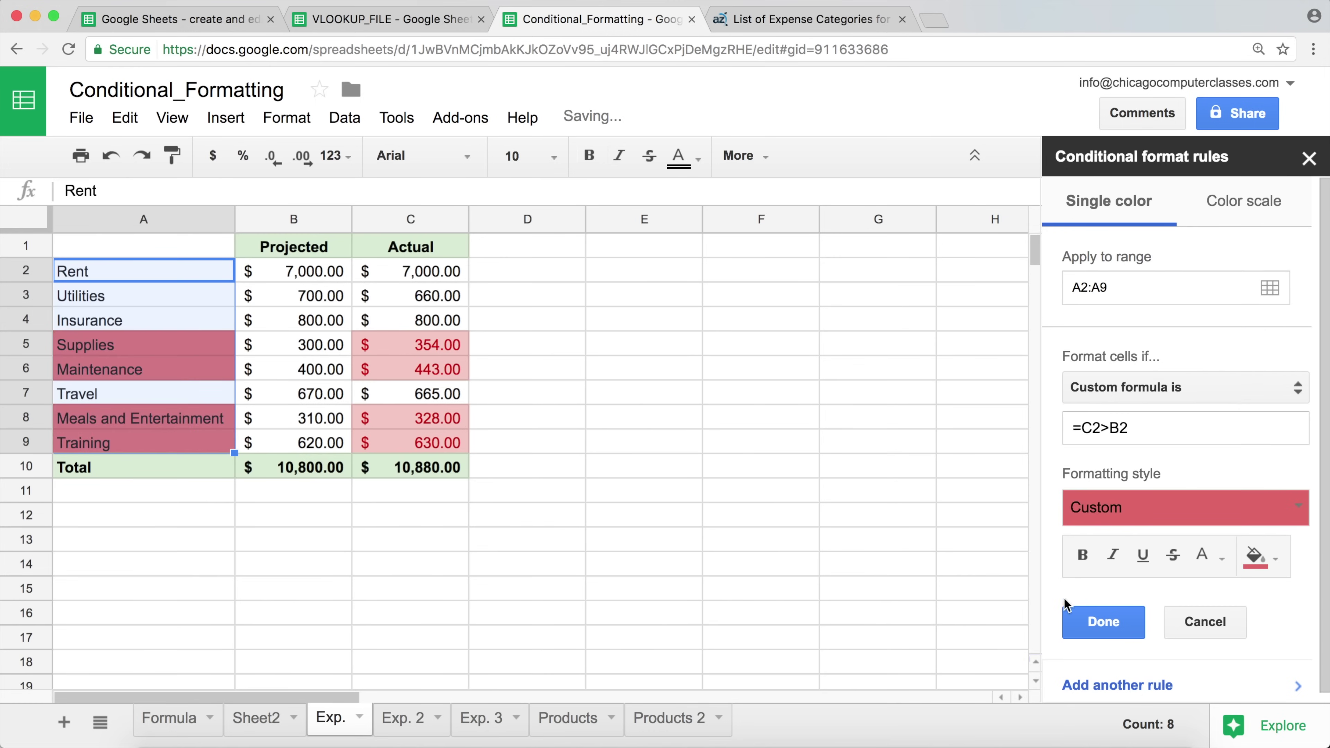
{"action": "left_click", "coordinate": [1106, 623]}
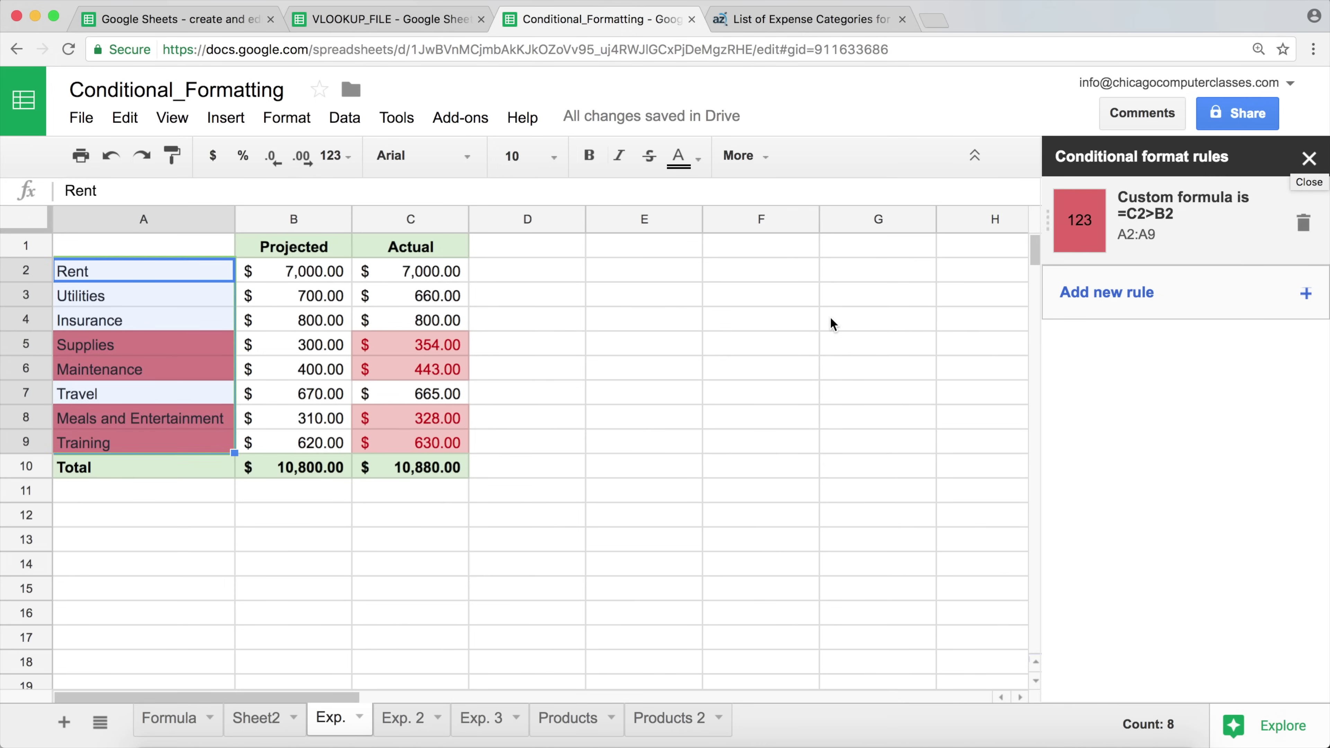
Step: Close the conditional format rules and review the highlighted expense names in column A
{"action": "left_click", "coordinate": [548, 329]}
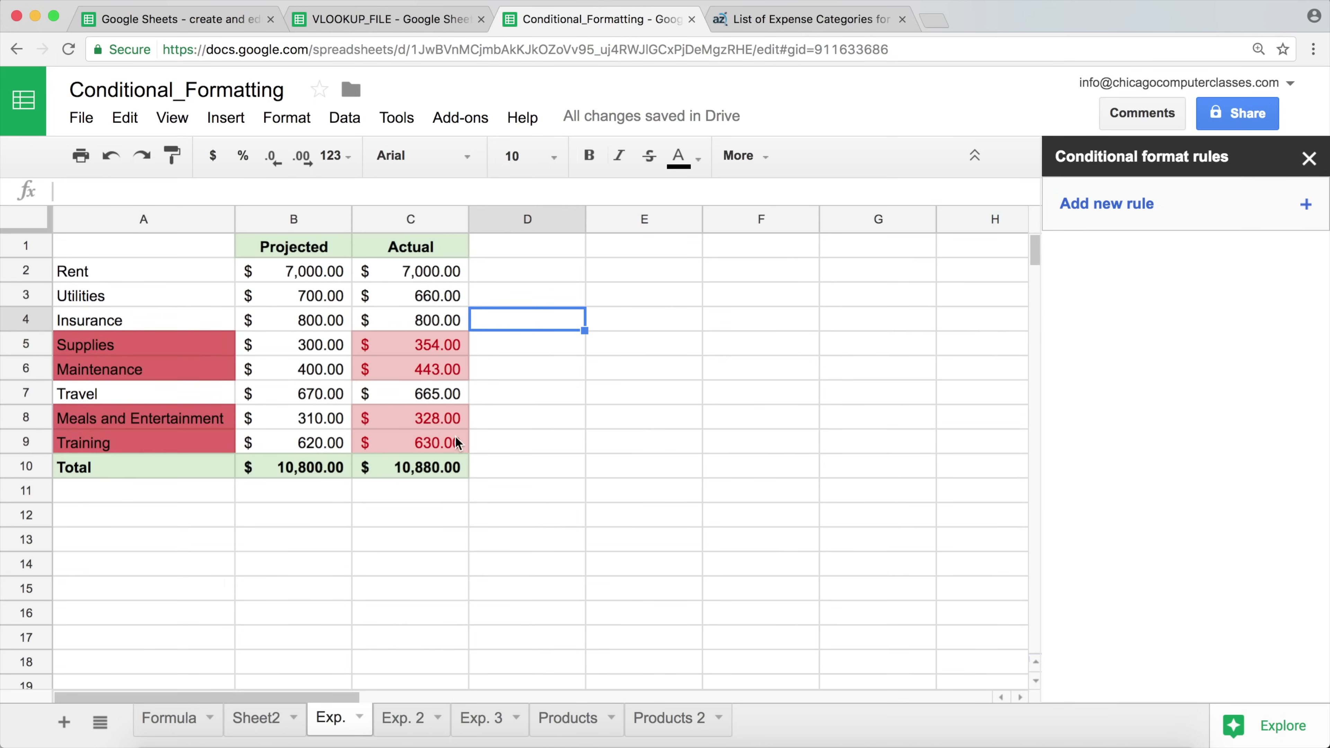
{"action": "left_click", "coordinate": [1311, 160]}
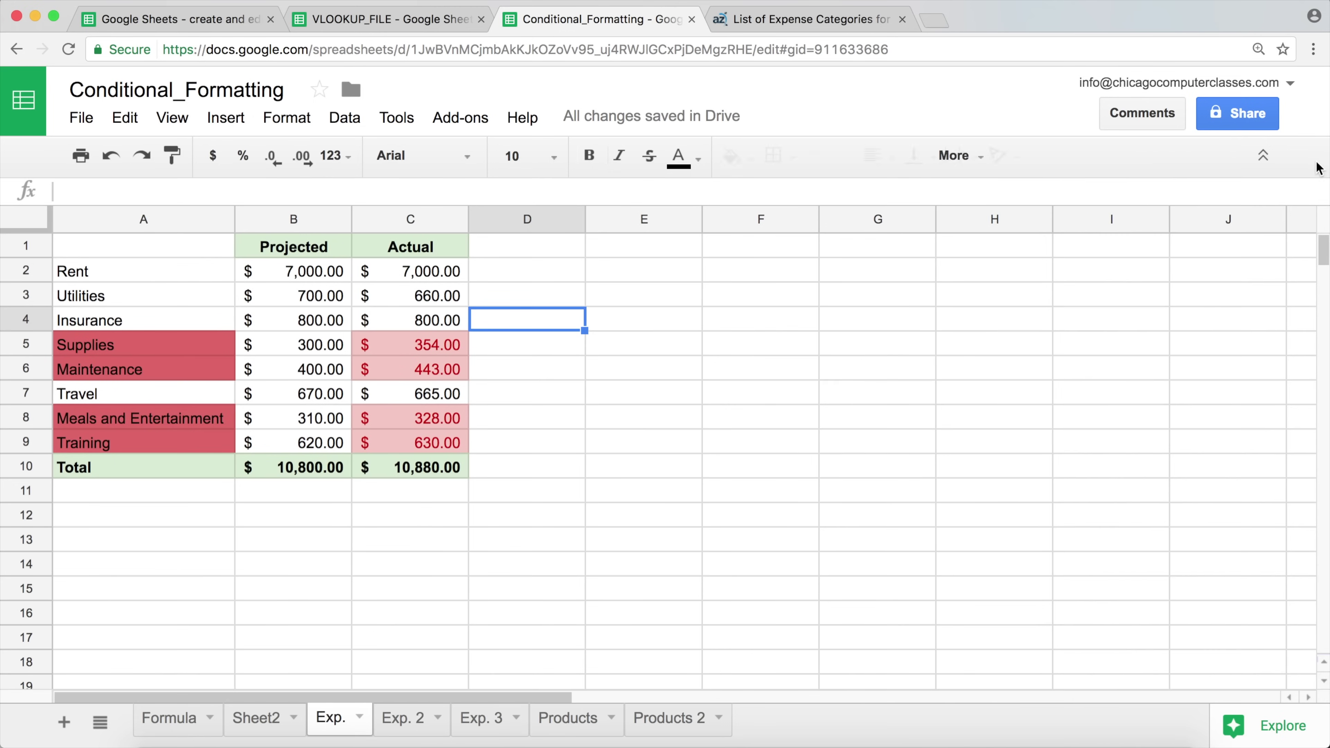
{"action": "left_click", "coordinate": [729, 349]}
{"action": "left_click_drag", "start_coordinate": [80, 339], "coordinate": [83, 464]}
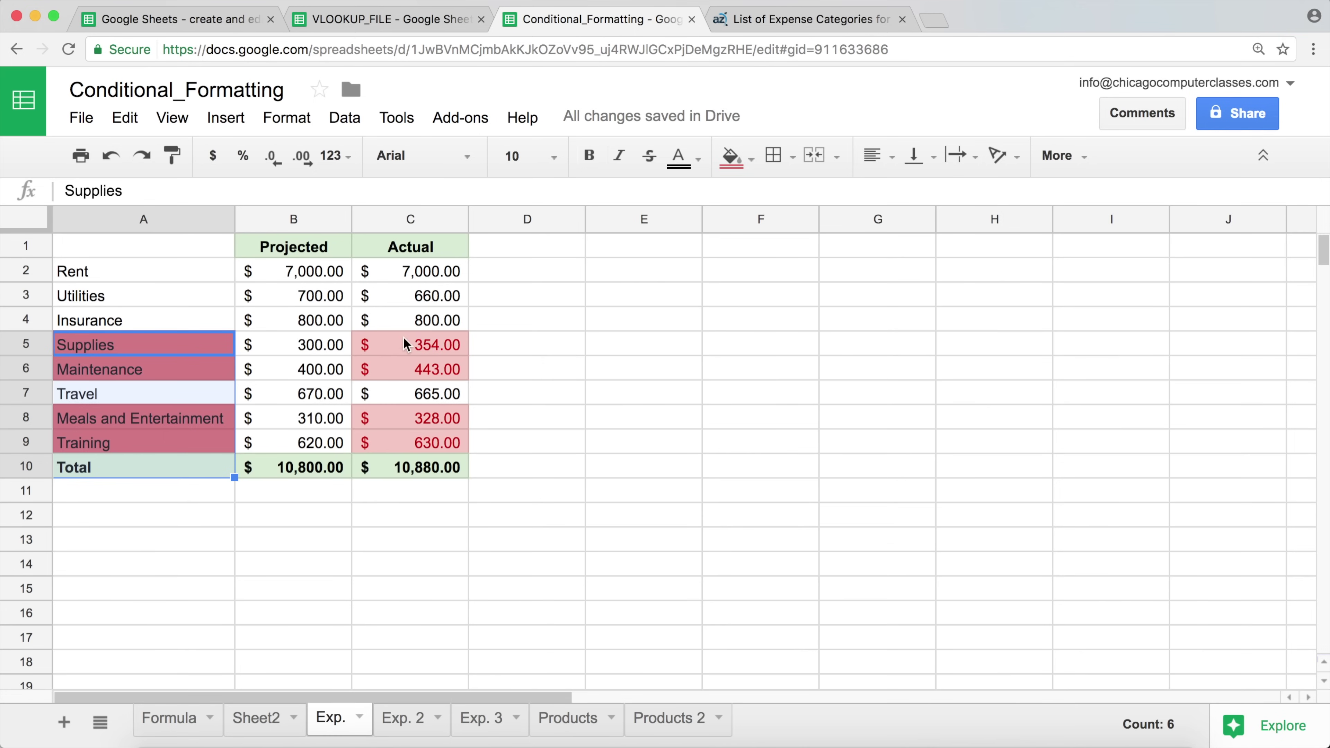
Step: Test the highlighting rules by setting the Maintenance actual amount in C6 to 399
{"action": "left_click", "coordinate": [401, 373]}
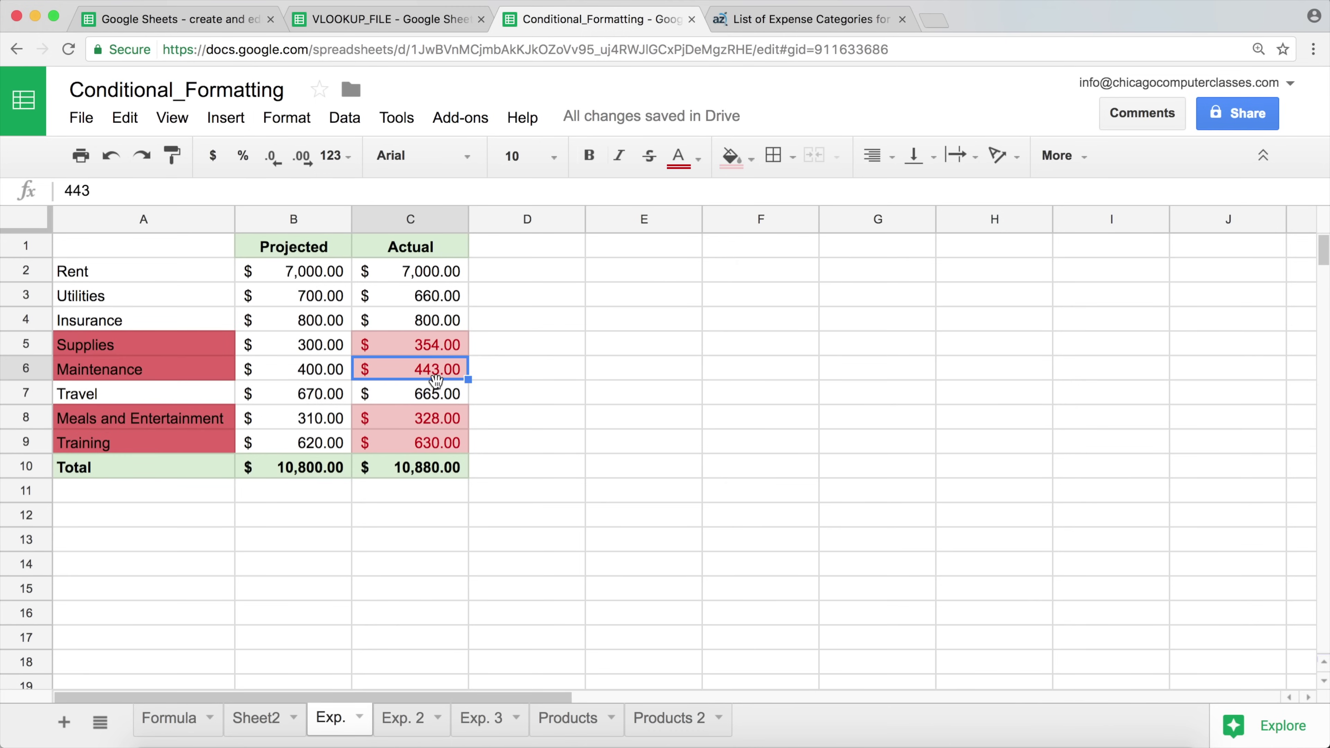
{"action": "type", "text": "399"}
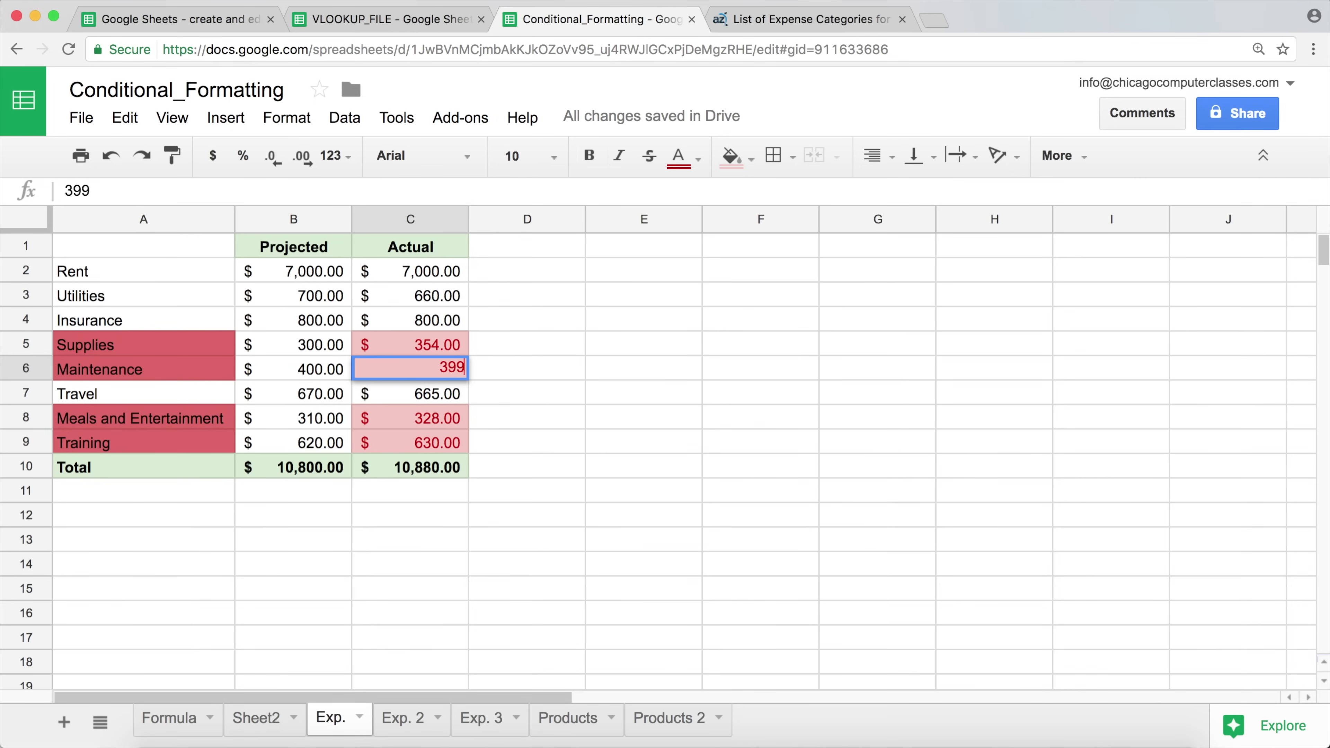
{"action": "key", "text": "Return"}
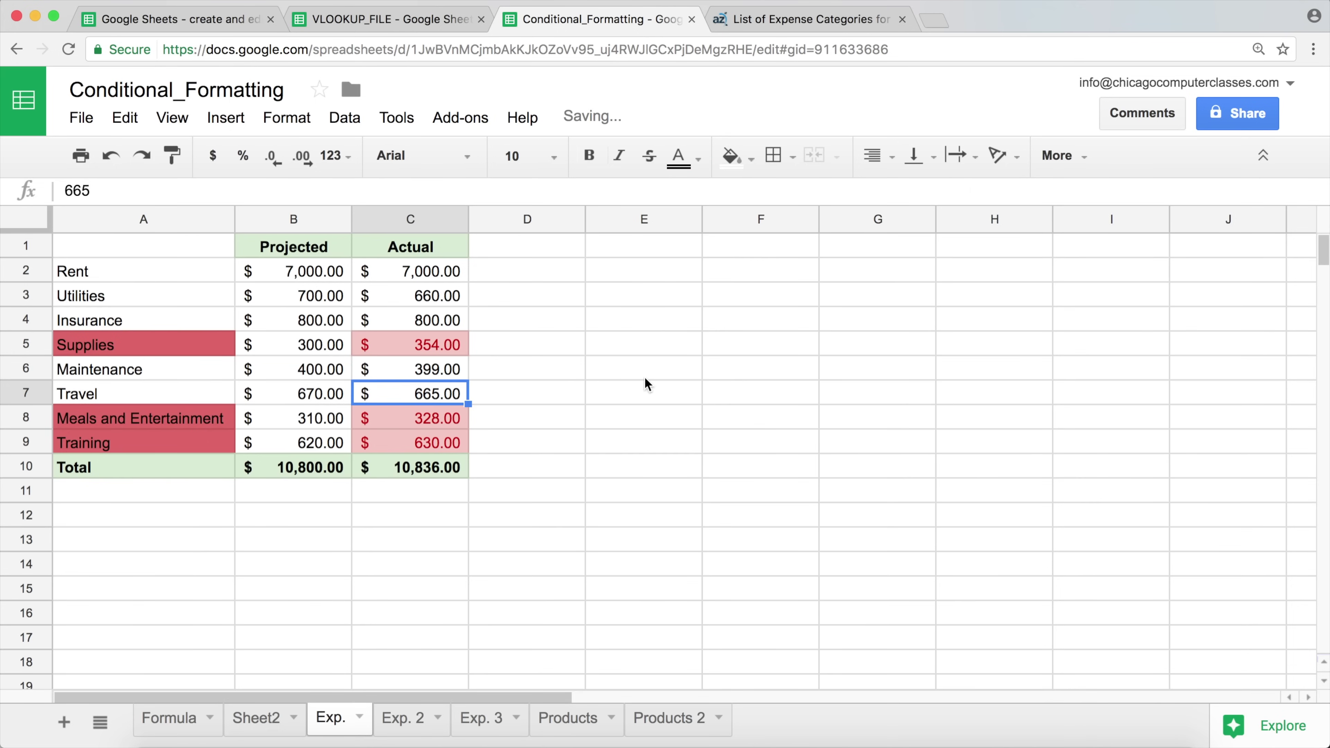
Step: Set the Maintenance actual amount in C6 to 400 and compare it with the projected amount in B6
{"action": "left_click", "coordinate": [453, 373]}
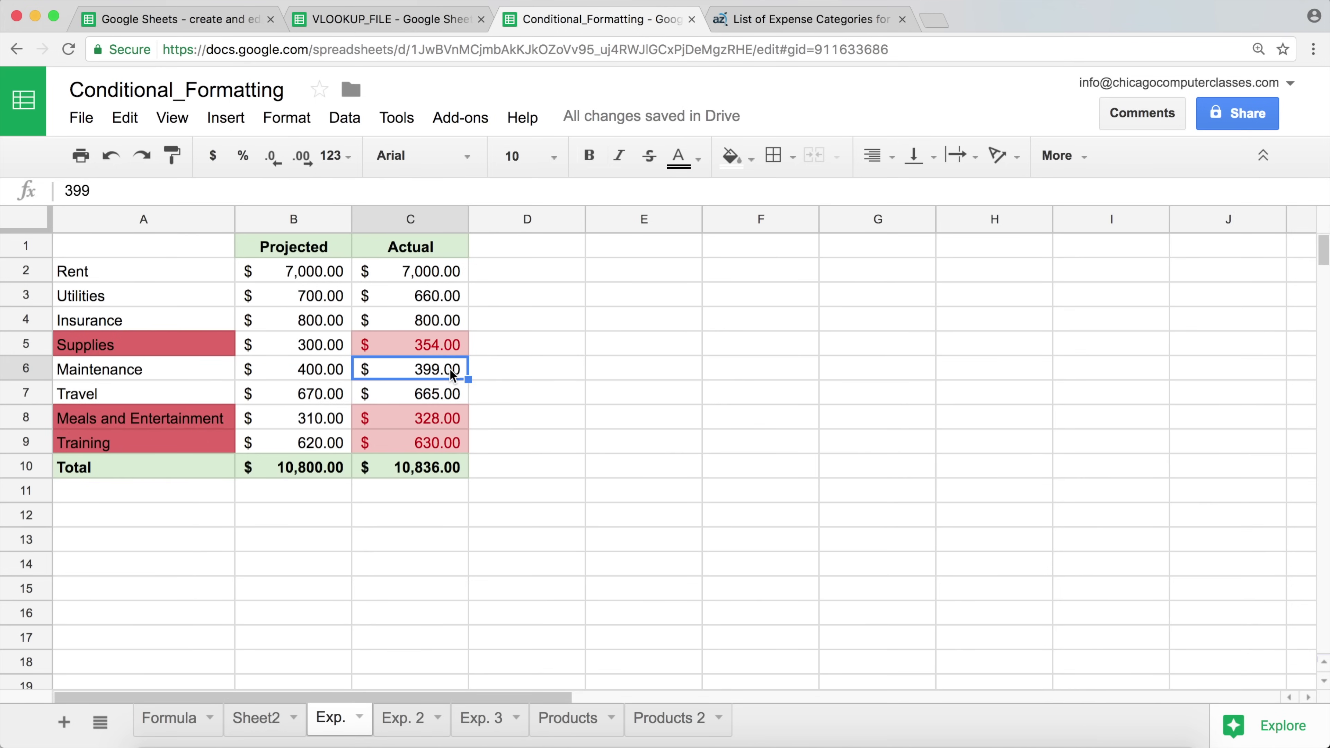
{"action": "type", "text": "400"}
{"action": "key", "text": "Return"}
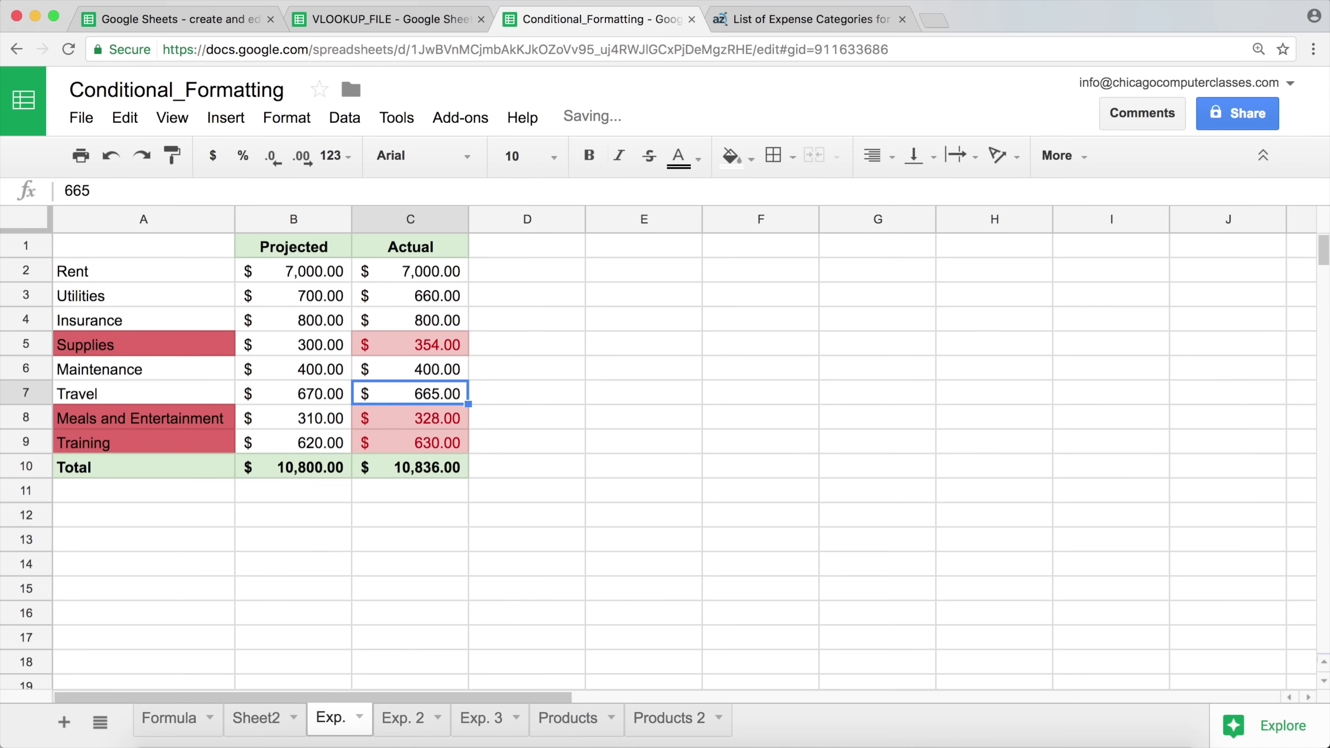
{"action": "left_click", "coordinate": [414, 373]}
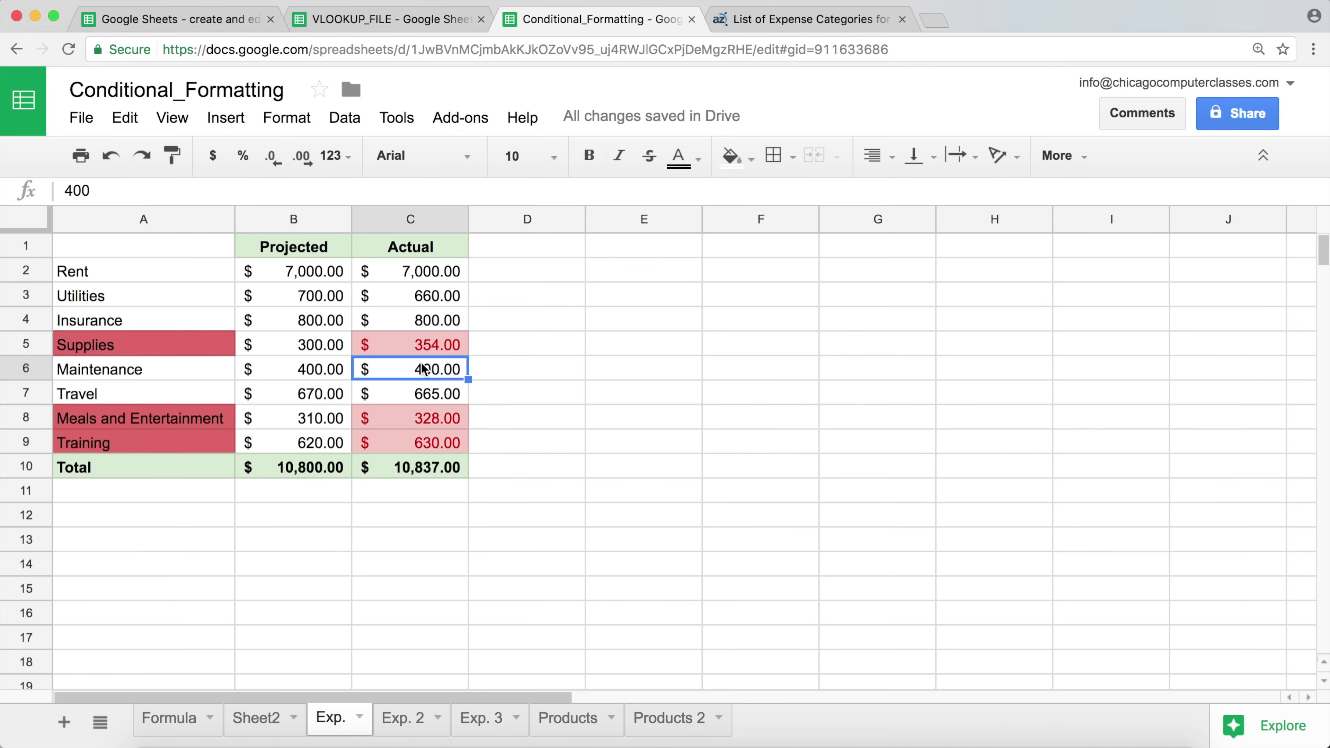
{"action": "left_click", "coordinate": [319, 372]}
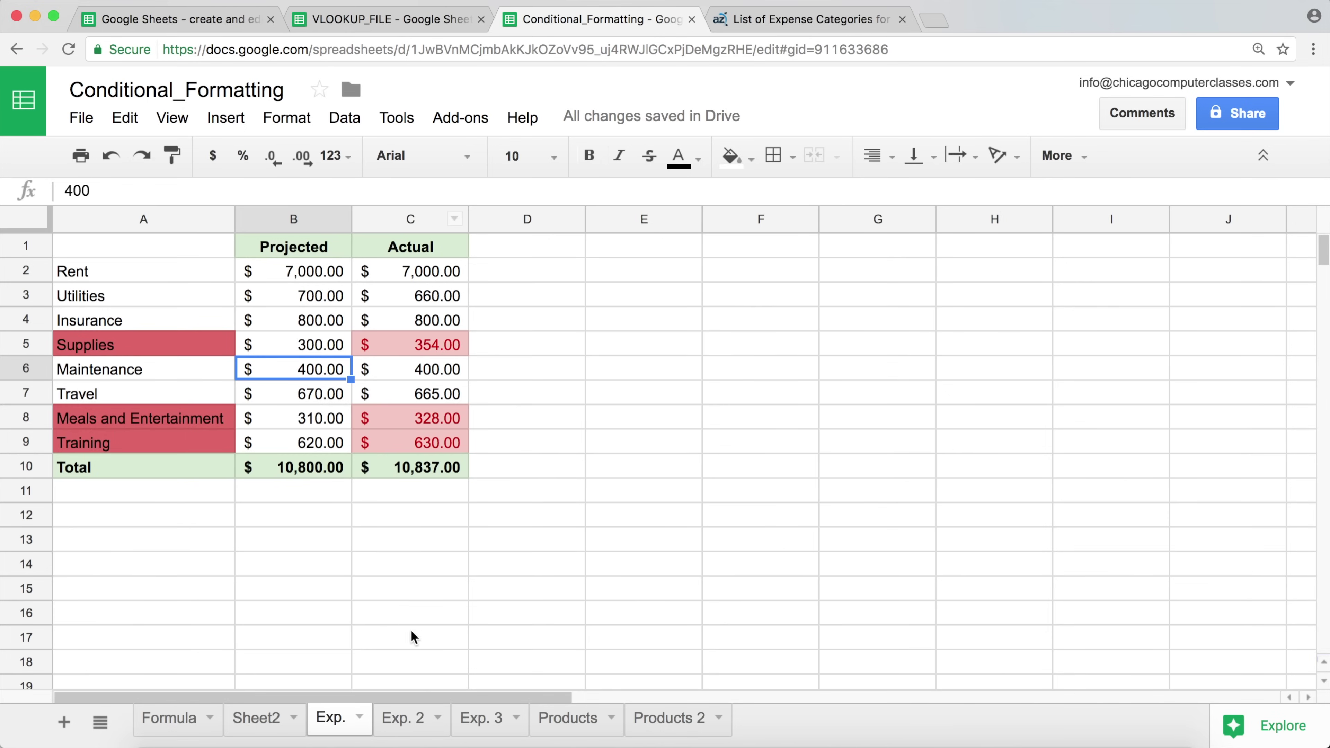
Step: On the Exp. 2 sheet, enter 5% in cell D1 beside the Actual header
{"action": "left_click", "coordinate": [400, 720]}
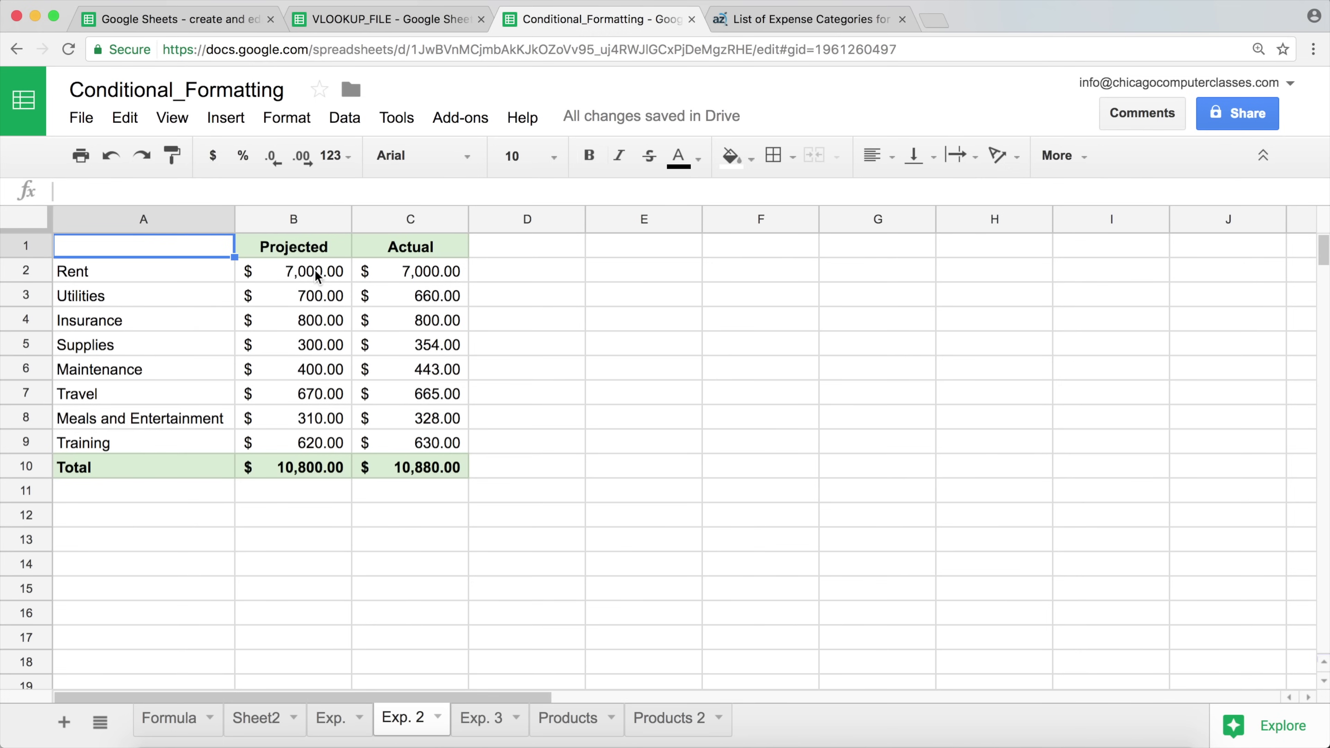
{"action": "left_click_drag", "start_coordinate": [413, 274], "coordinate": [432, 441]}
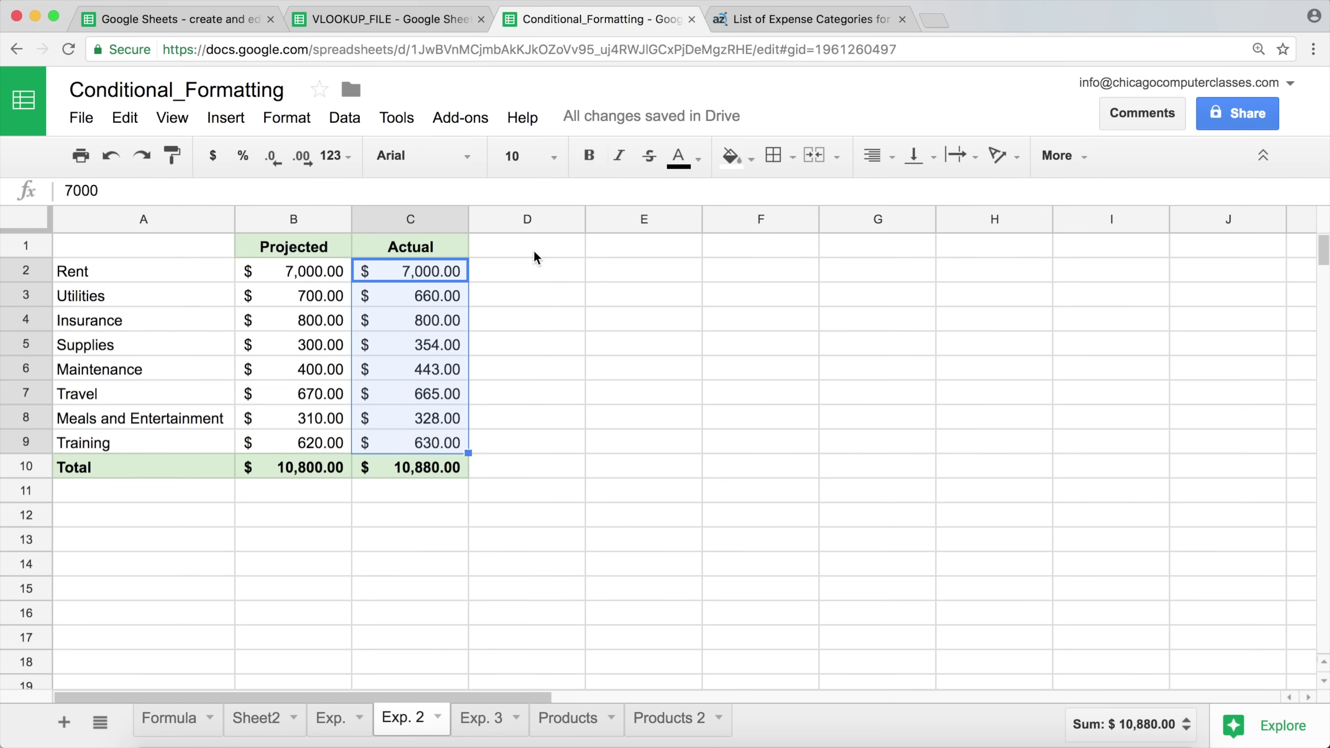
{"action": "left_click", "coordinate": [516, 251]}
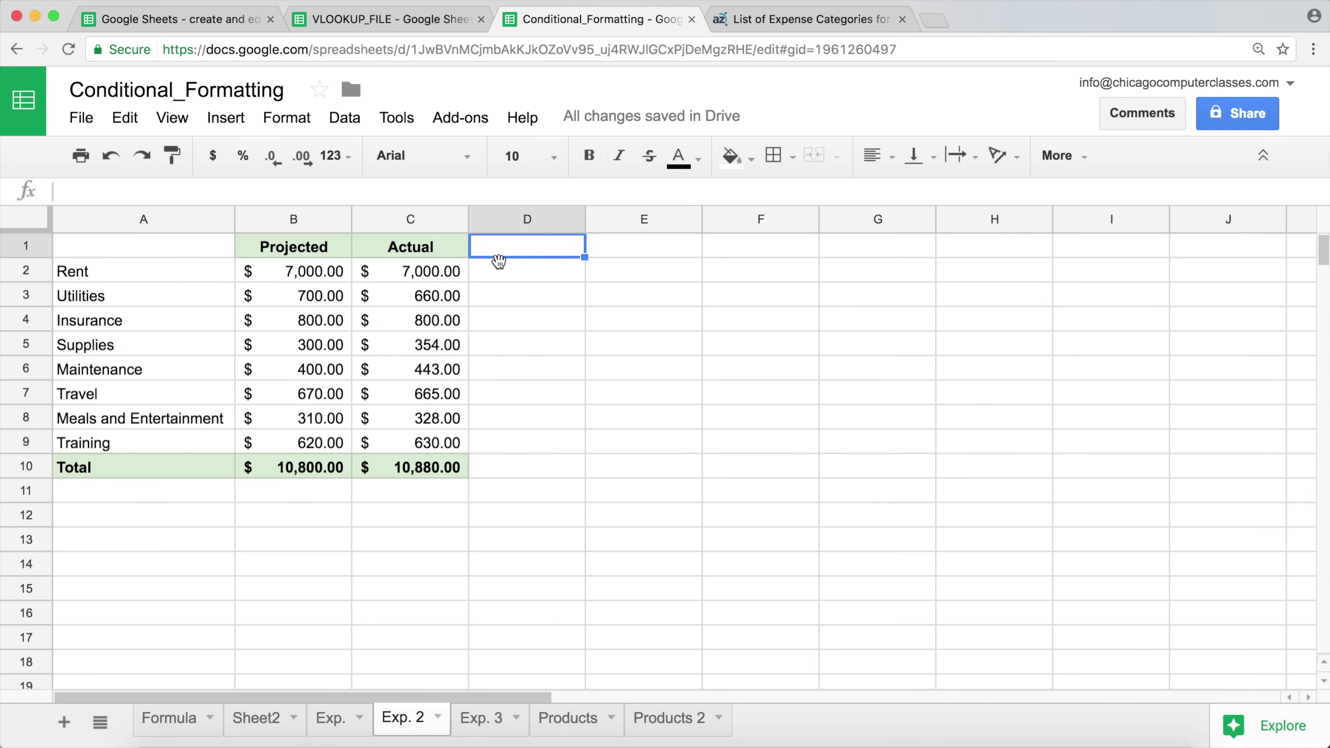
{"action": "type", "text": "5%"}
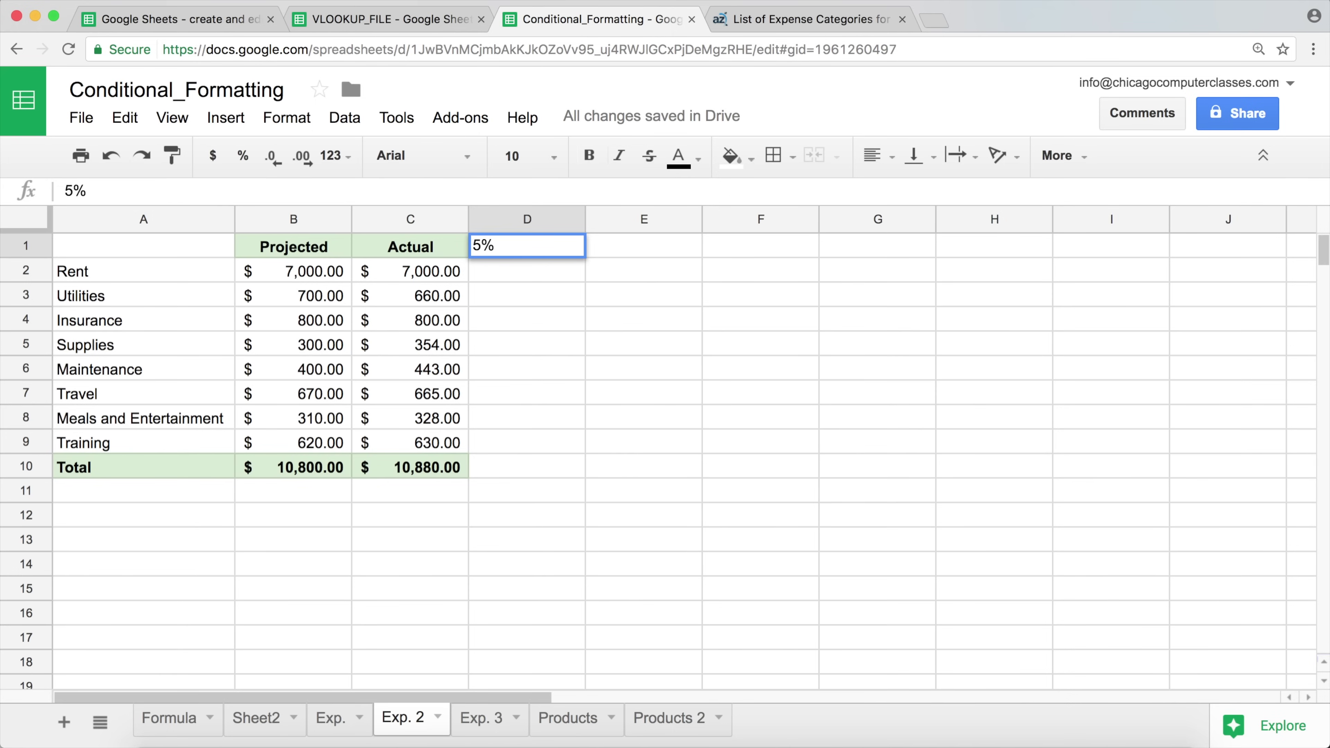
{"action": "key", "text": "Return"}
{"action": "left_click", "coordinate": [560, 251]}
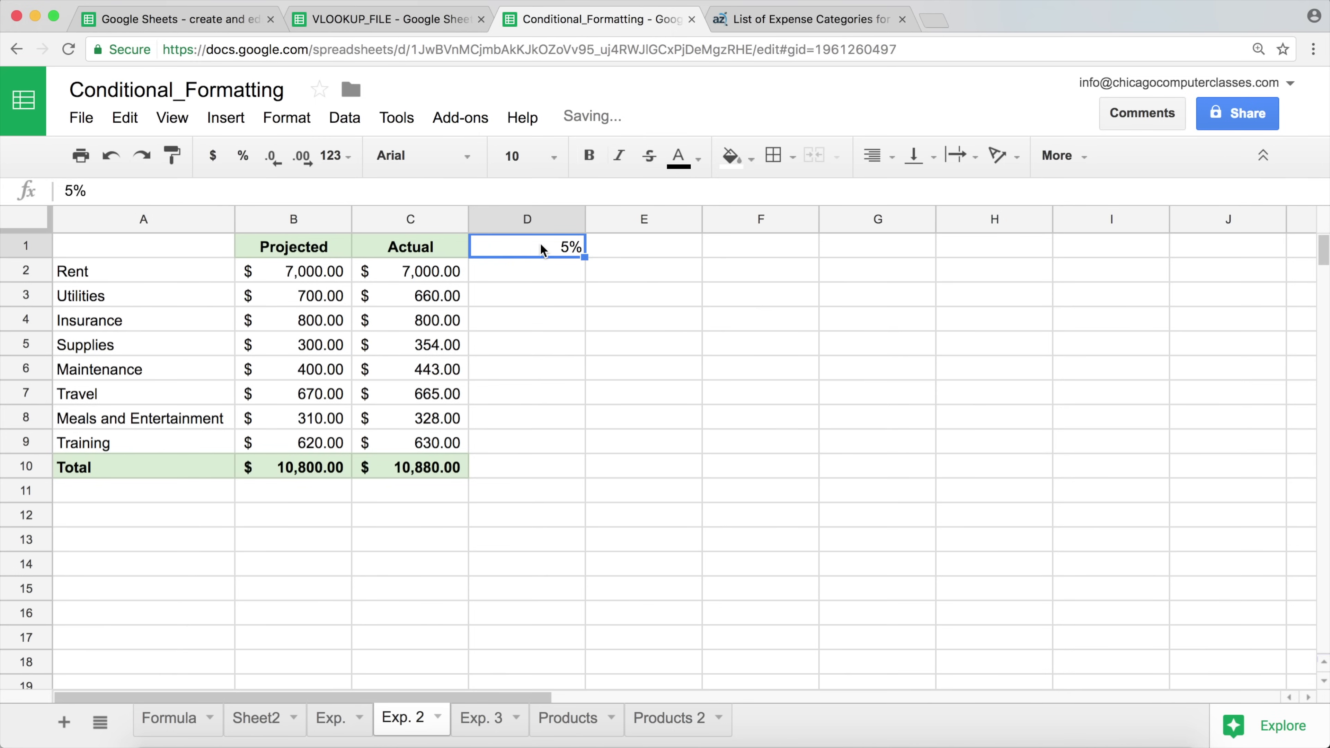
Step: Copy the Actual header's formatting to D1 and apply the percent number format to D1
{"action": "left_click", "coordinate": [418, 250]}
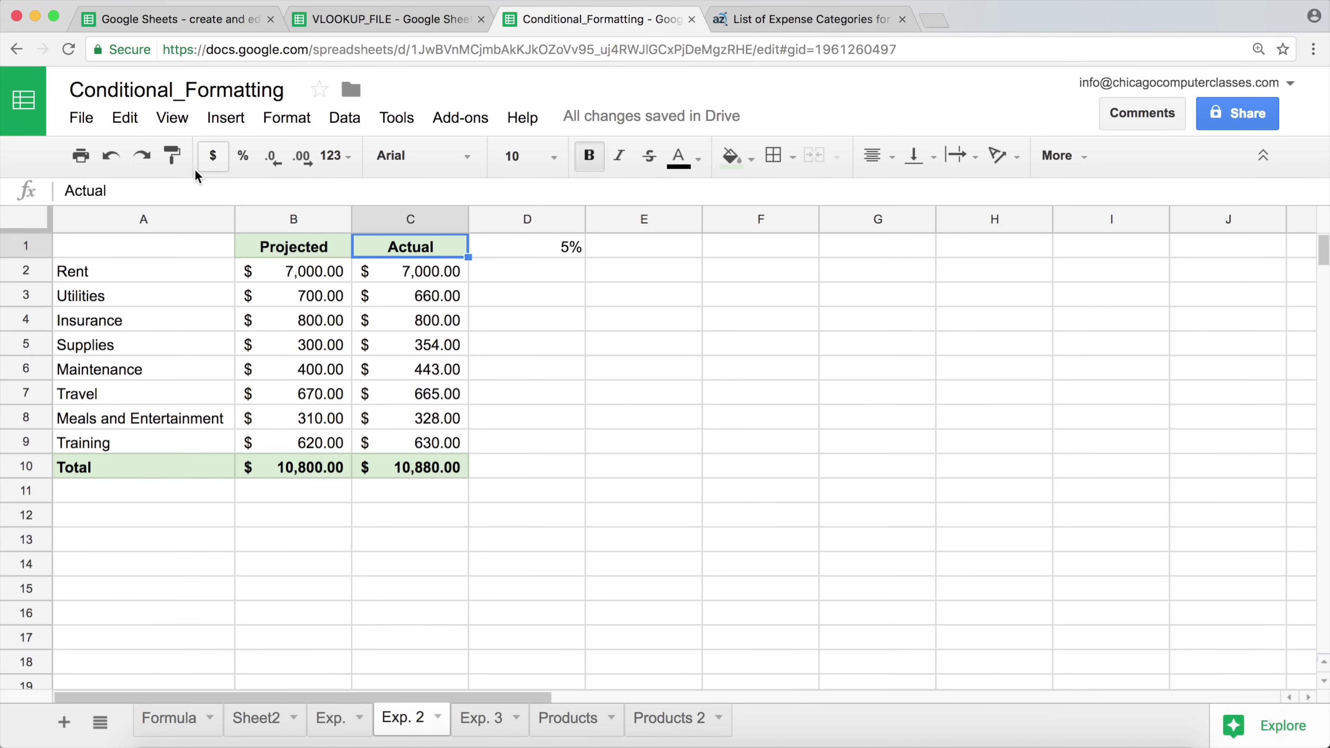
{"action": "left_click", "coordinate": [172, 155]}
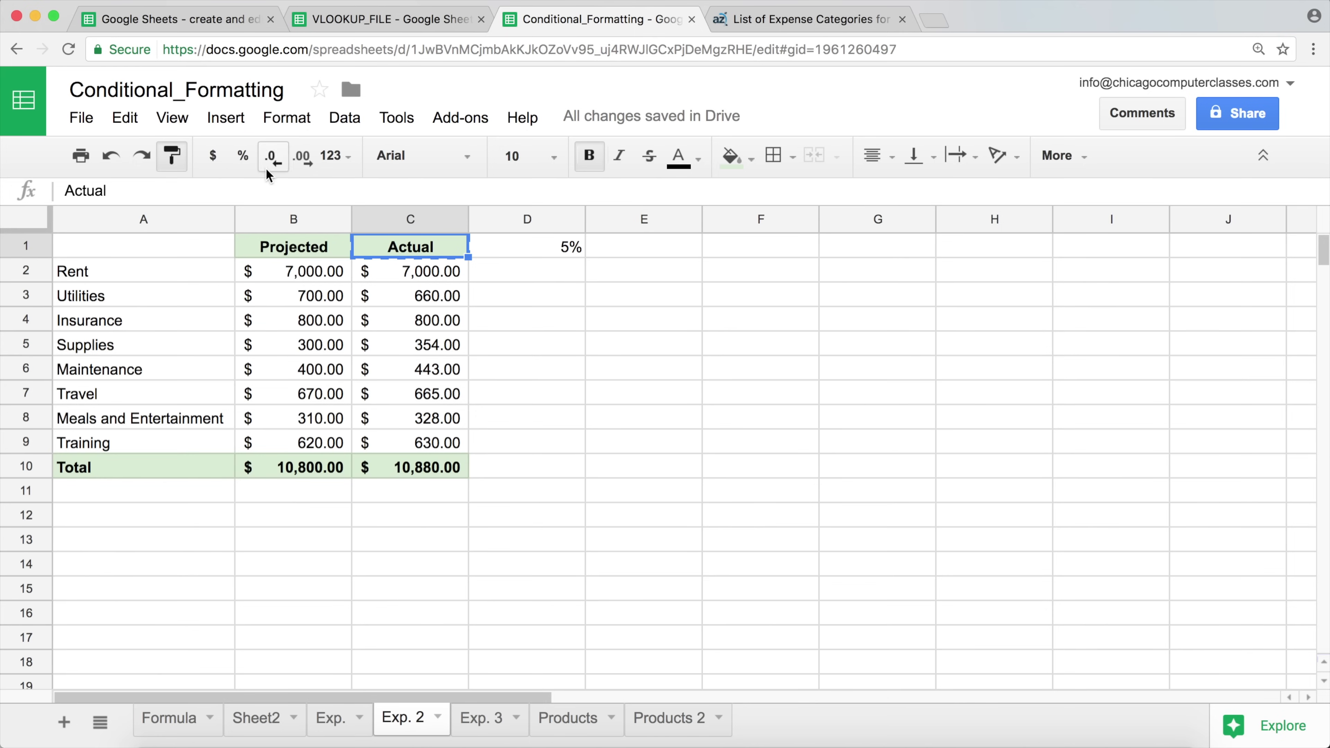
{"action": "left_click", "coordinate": [547, 255]}
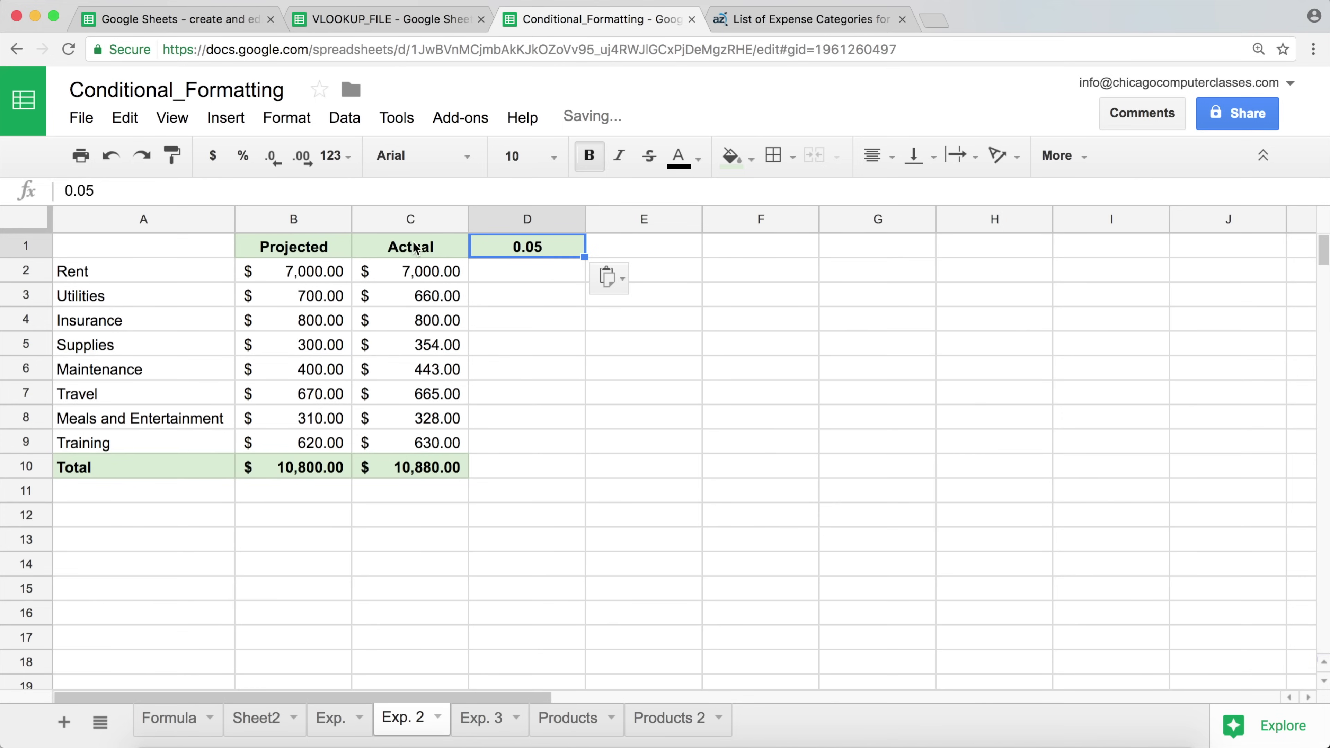
{"action": "left_click", "coordinate": [338, 156]}
{"action": "left_click", "coordinate": [405, 304]}
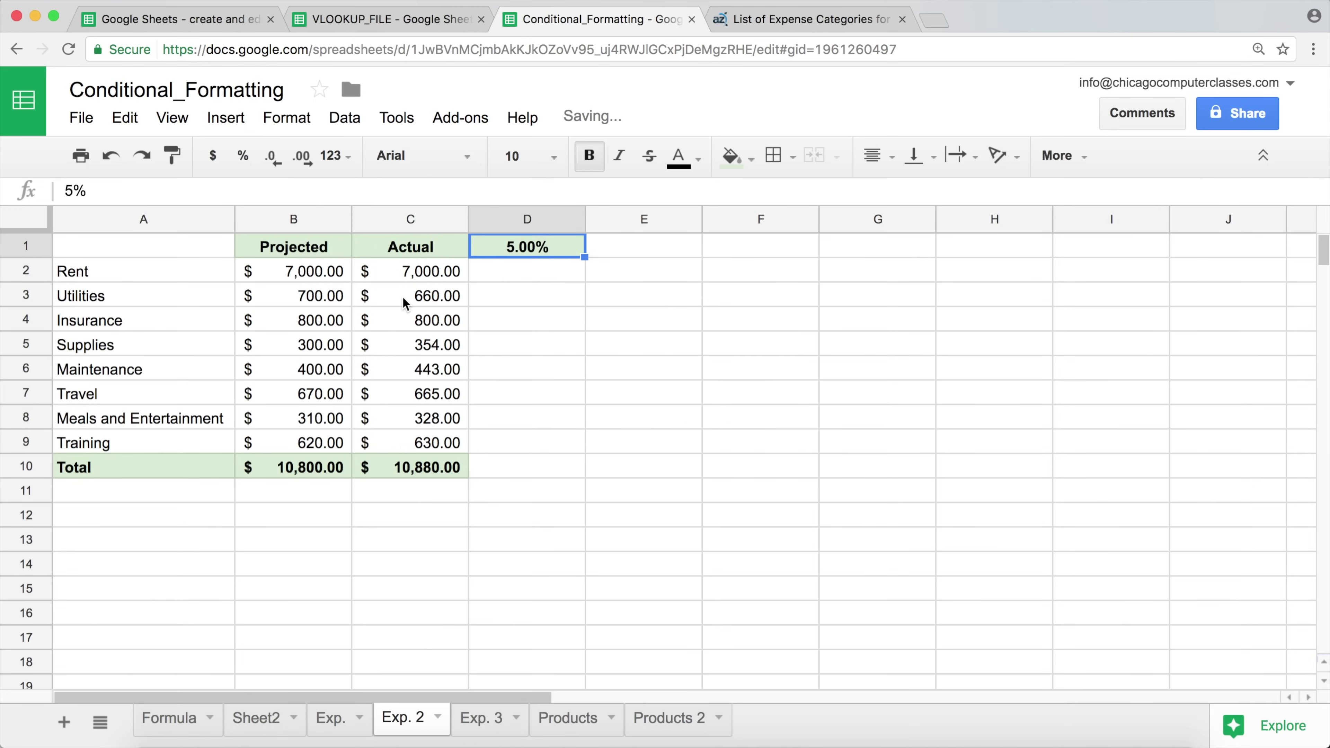
Step: Enter the formula =(C2-B2)/B2 in D2 to calculate the percentage difference between actual and projected rent
{"action": "left_click", "coordinate": [529, 269]}
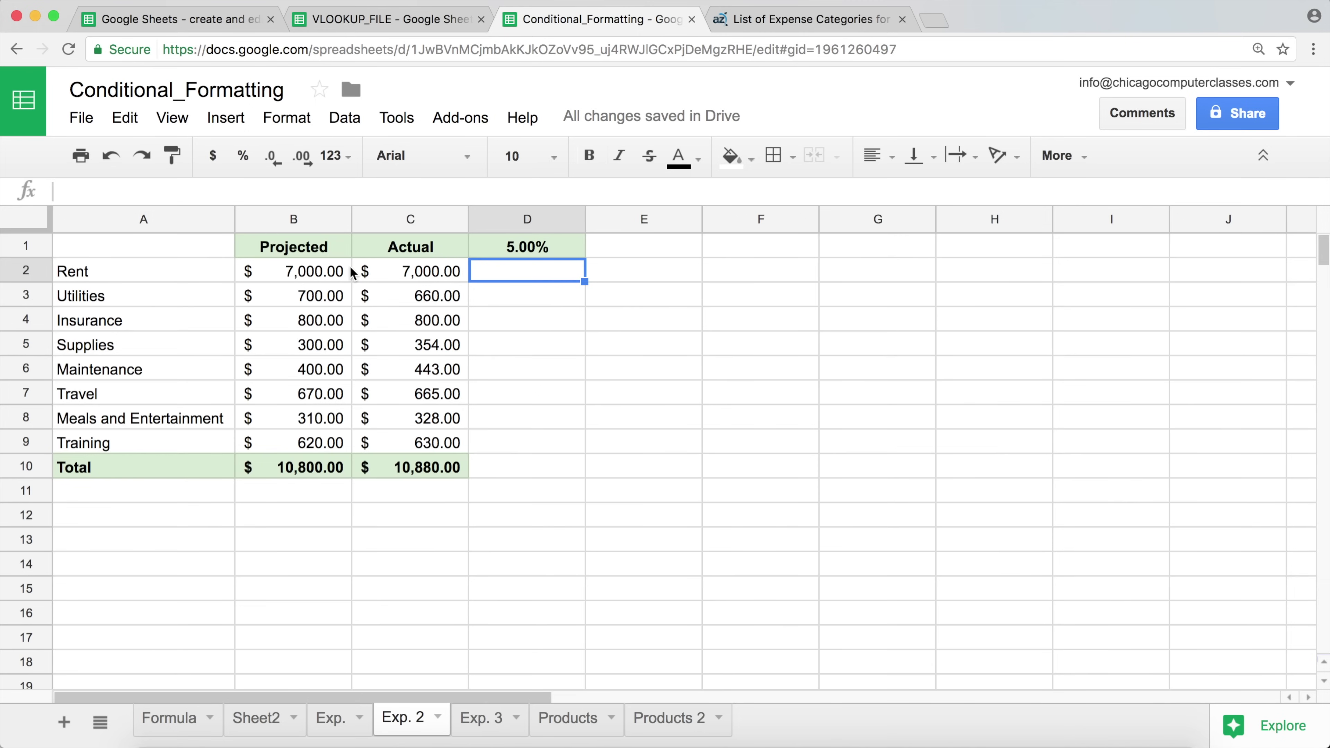
{"action": "left_click", "coordinate": [405, 273]}
{"action": "left_click", "coordinate": [345, 272]}
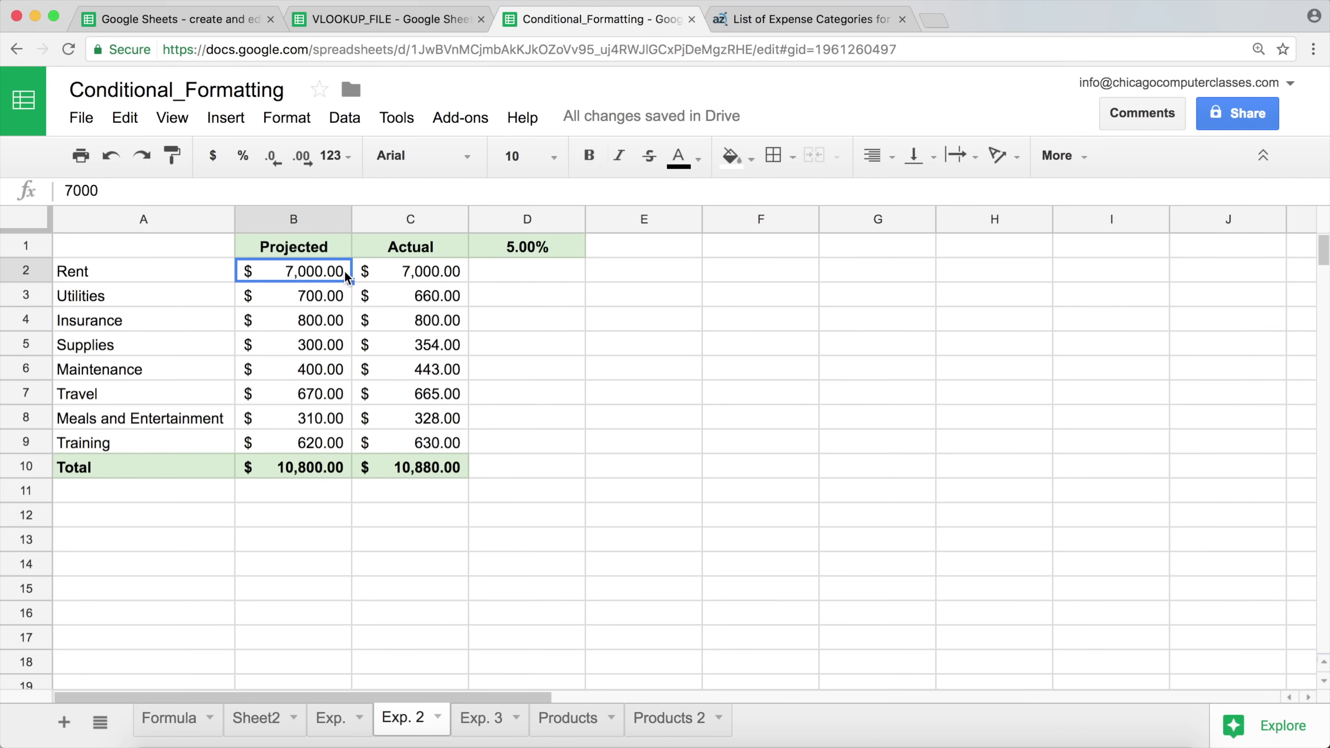
{"action": "left_click", "coordinate": [495, 272]}
{"action": "type", "text": "="}
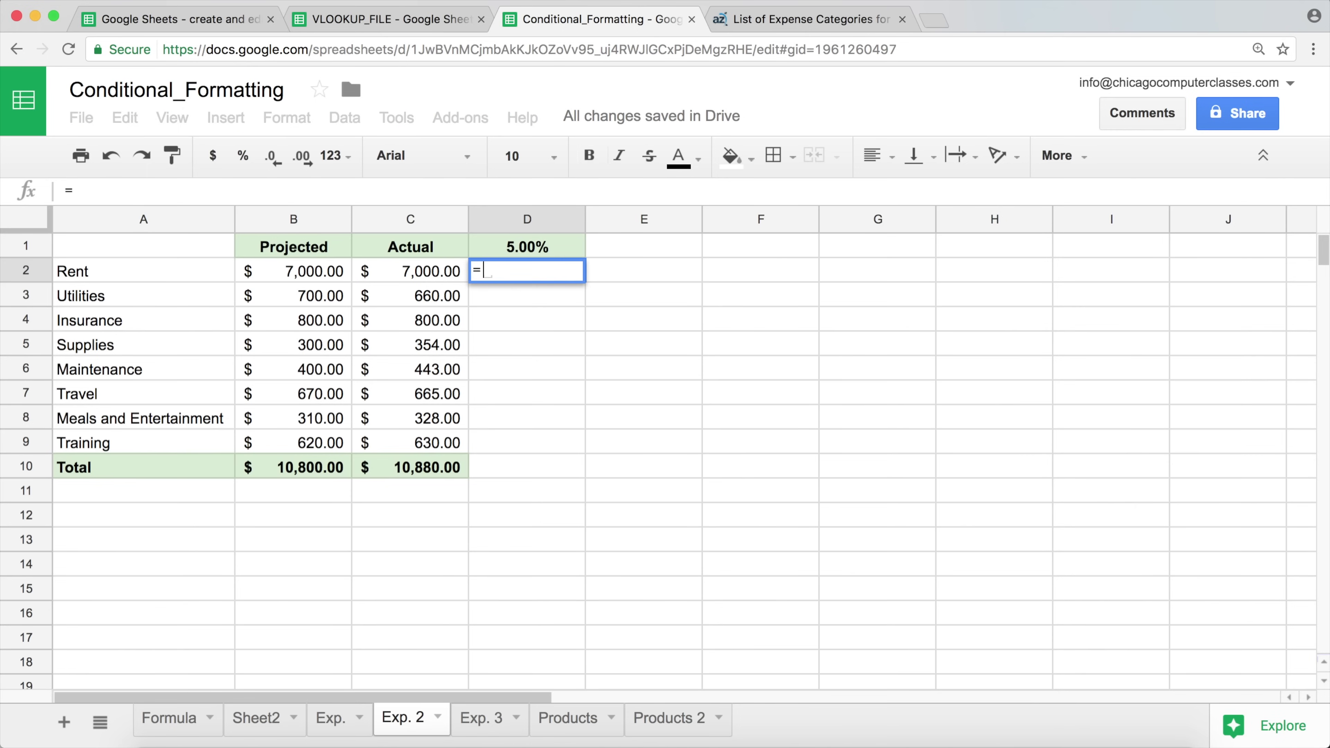
{"action": "type", "text": "("}
{"action": "left_click", "coordinate": [445, 273]}
{"action": "type", "text": "-"}
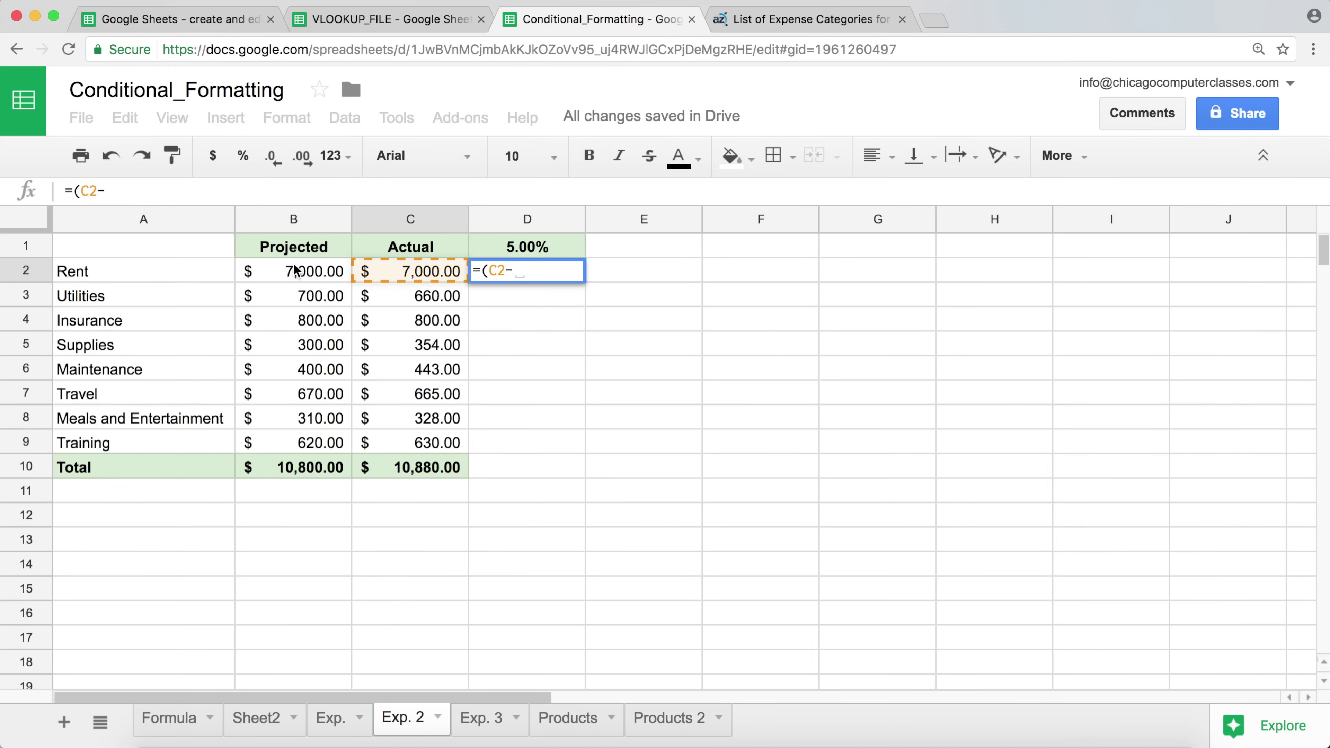
{"action": "left_click", "coordinate": [295, 271]}
{"action": "type", "text": ")"}
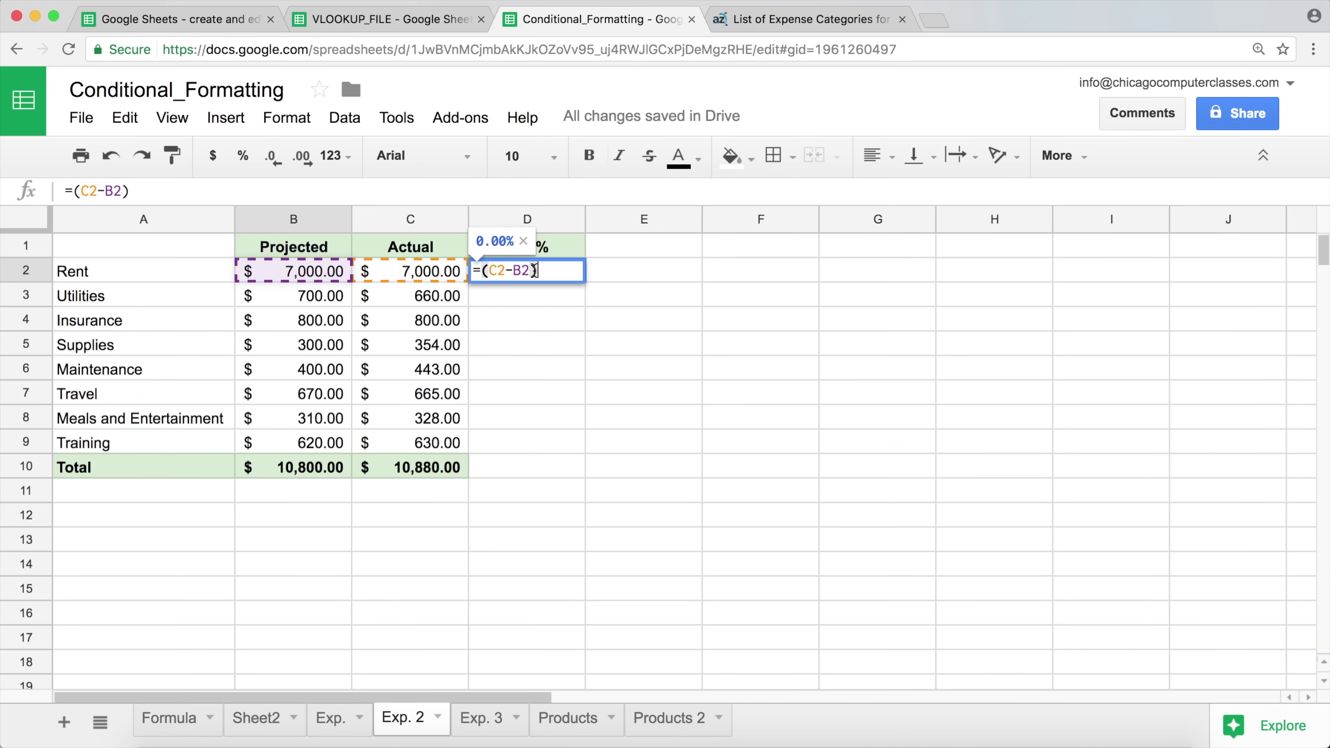
{"action": "type", "text": "/"}
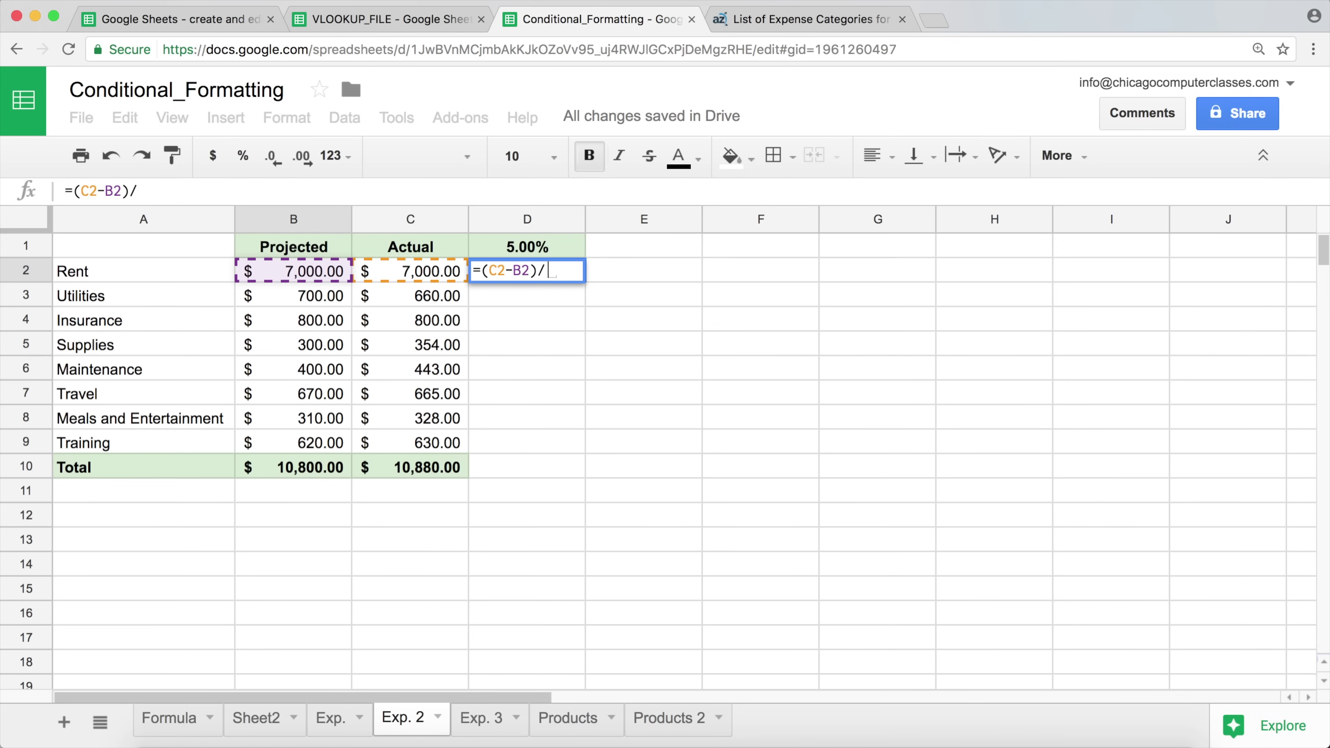
{"action": "left_click", "coordinate": [321, 275]}
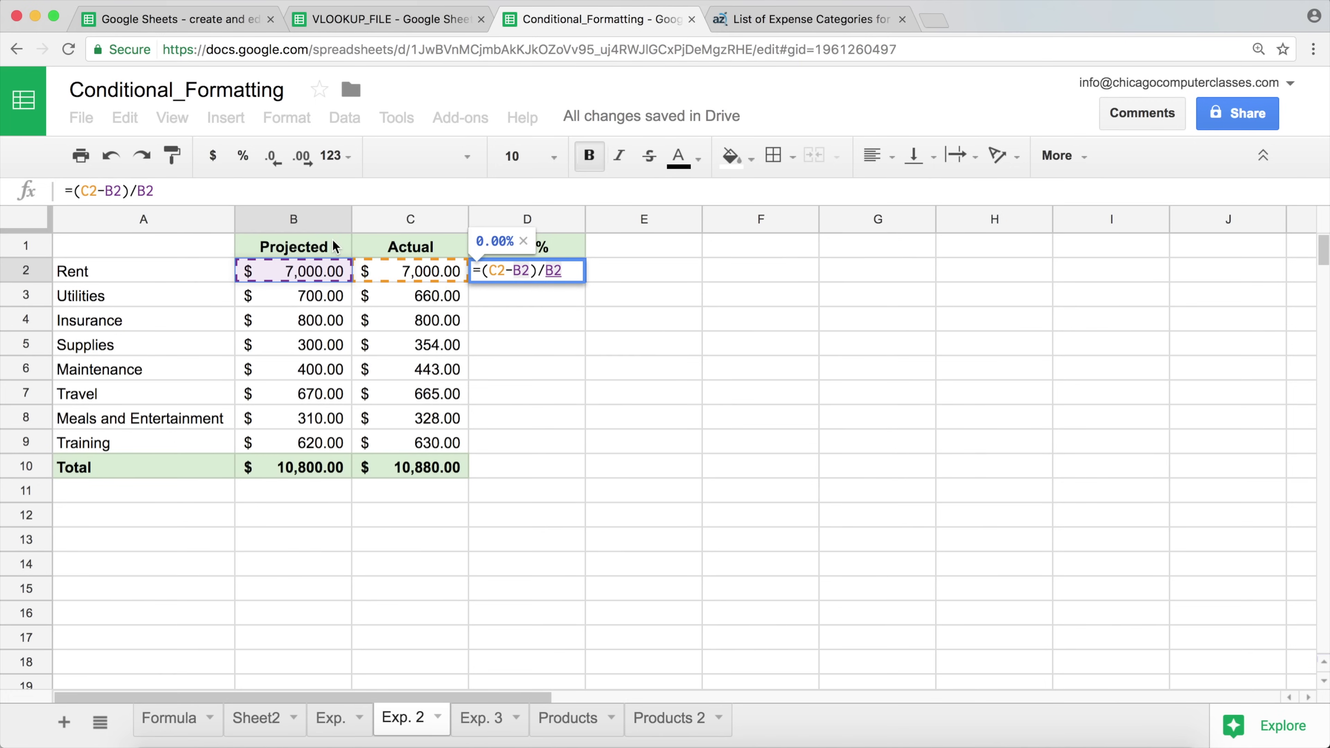
{"action": "key", "text": "Return"}
{"action": "key", "text": "Up"}
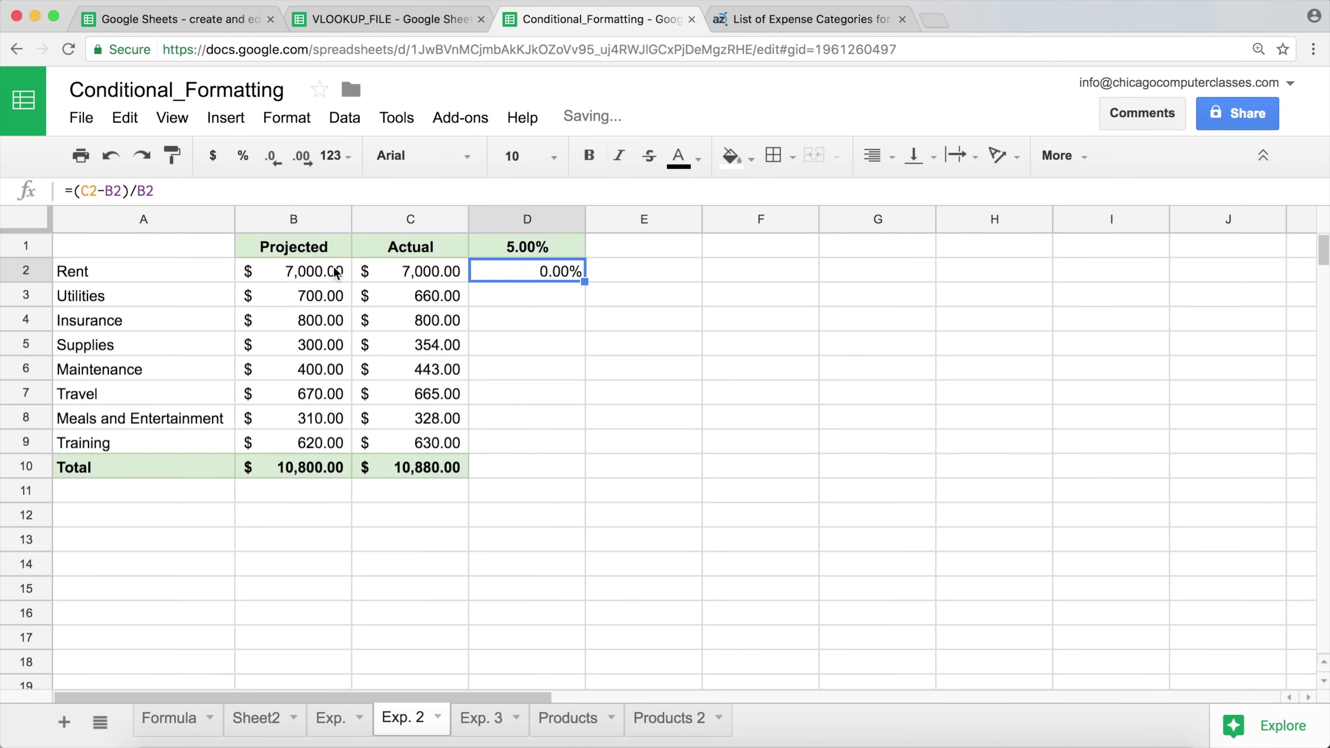
Step: Fill the percentage difference formula from D2 down through D10
{"action": "left_click_drag", "start_coordinate": [337, 272], "coordinate": [368, 270]}
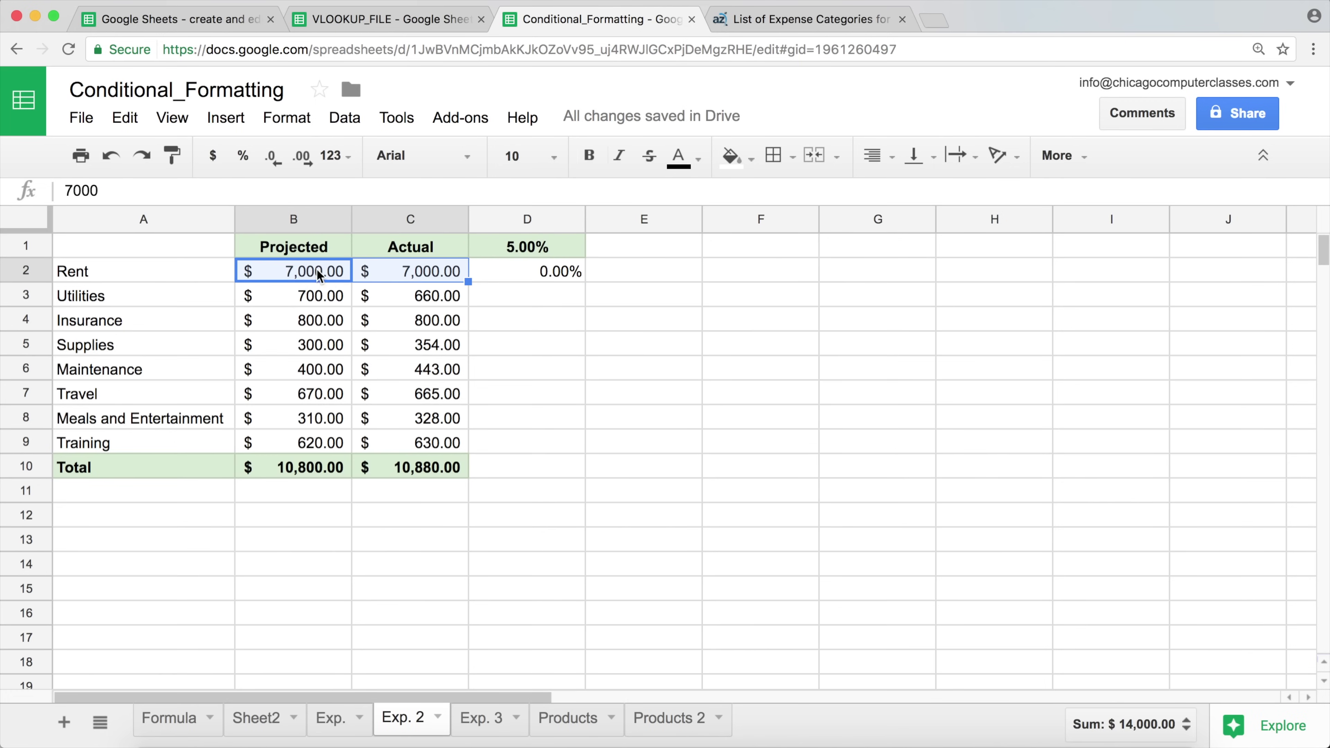
{"action": "left_click", "coordinate": [558, 271]}
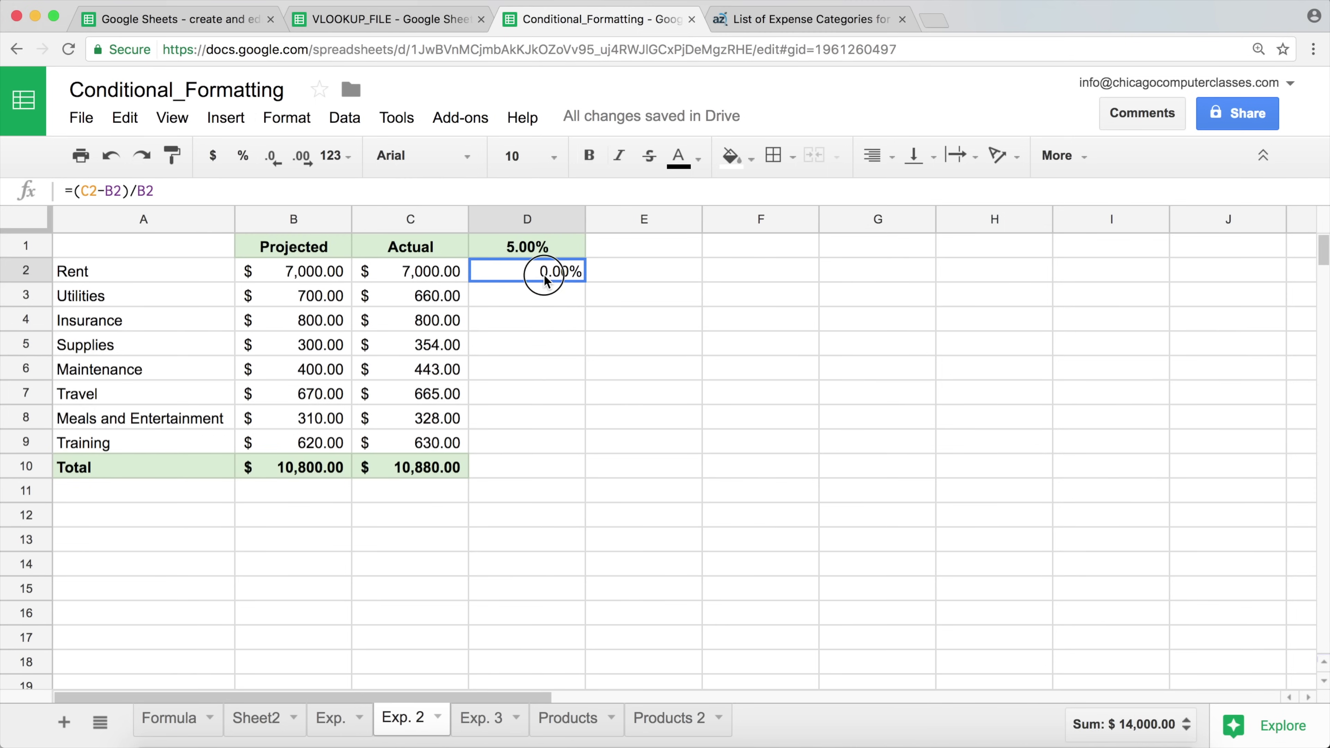
{"action": "double_click", "coordinate": [585, 282]}
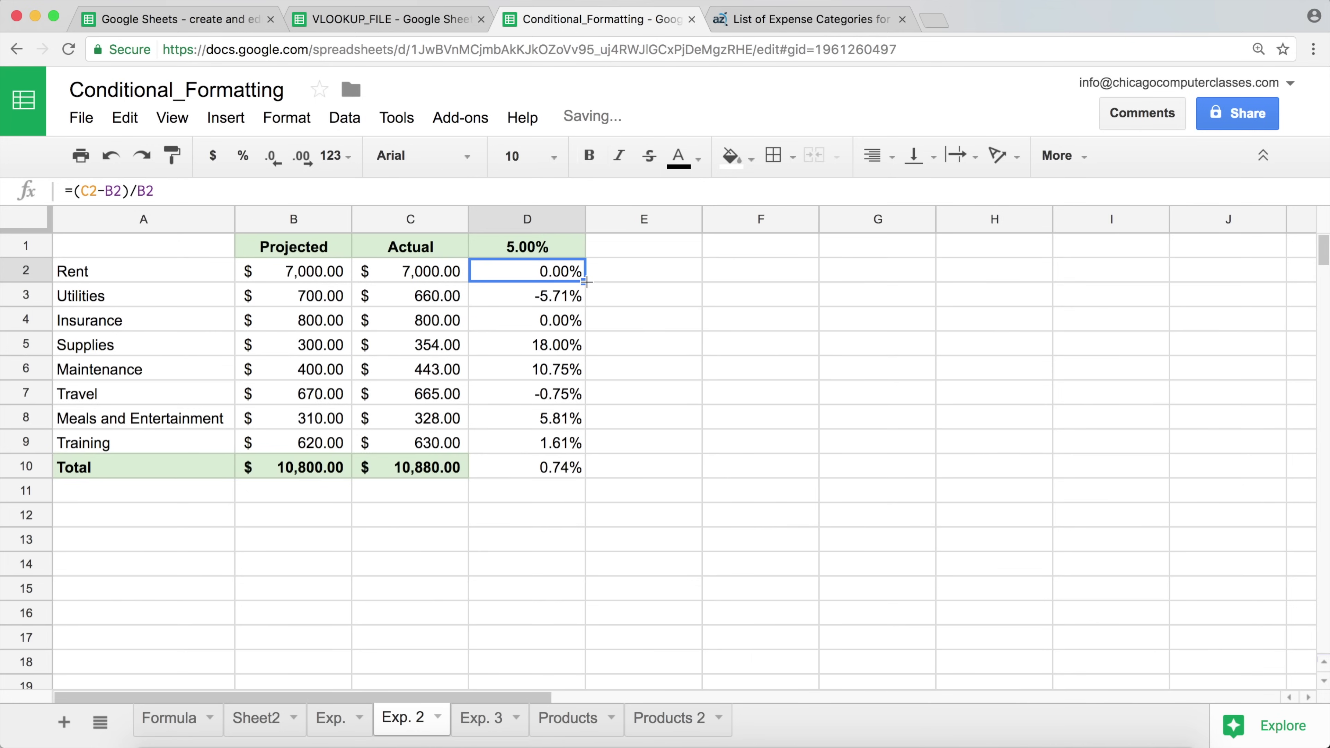
Step: Examine the percentage differences in D3:D8 and compare the Utilities result with its projected and actual amounts
{"action": "left_click", "coordinate": [554, 297]}
{"action": "left_click", "coordinate": [554, 320]}
{"action": "left_click", "coordinate": [545, 346]}
{"action": "left_click", "coordinate": [543, 371]}
{"action": "left_click", "coordinate": [517, 295]}
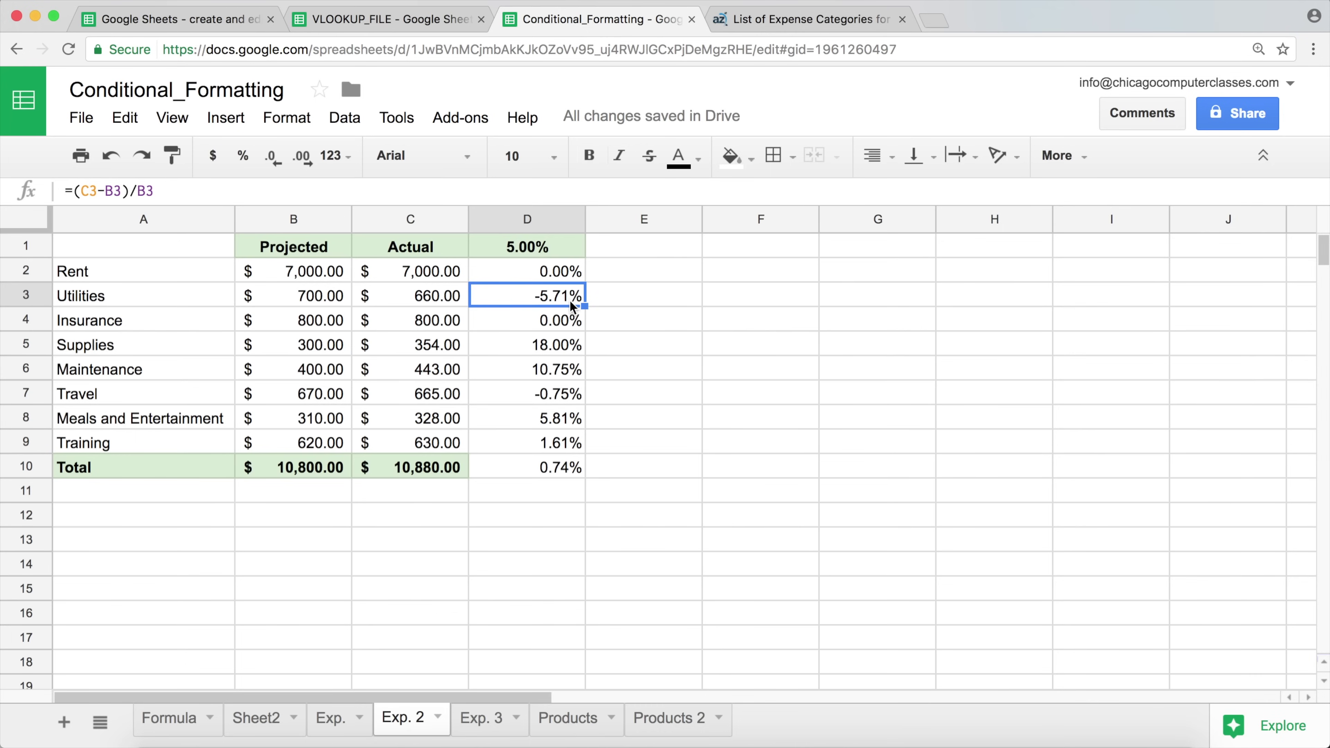
{"action": "left_click", "coordinate": [317, 297]}
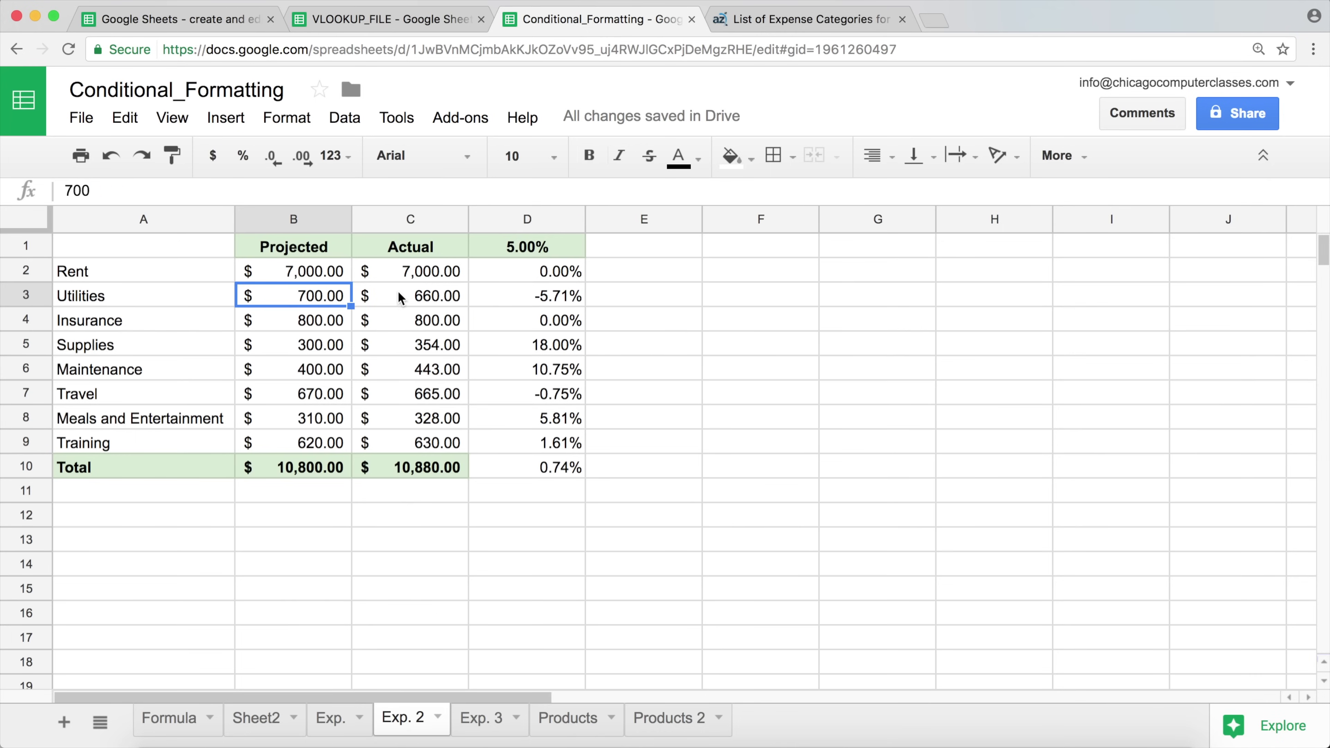
{"action": "left_click", "coordinate": [539, 302]}
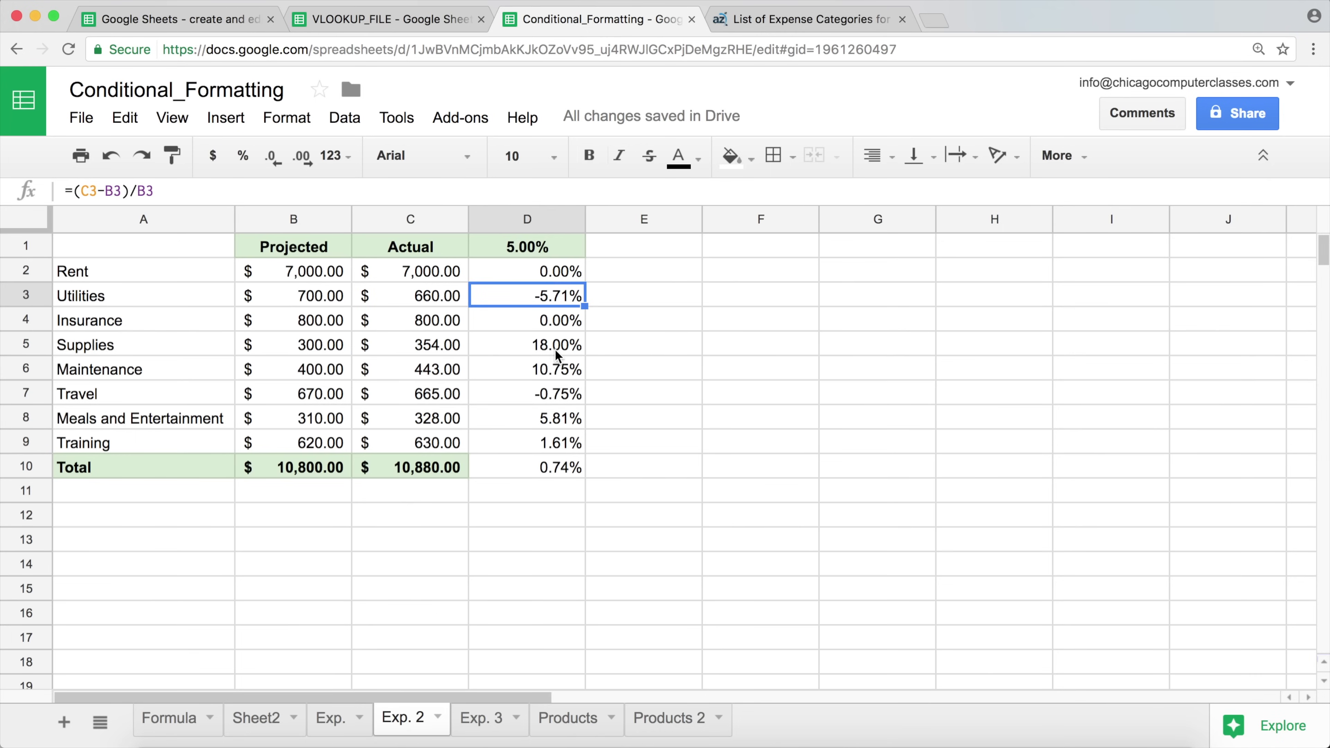
{"action": "left_click", "coordinate": [530, 349]}
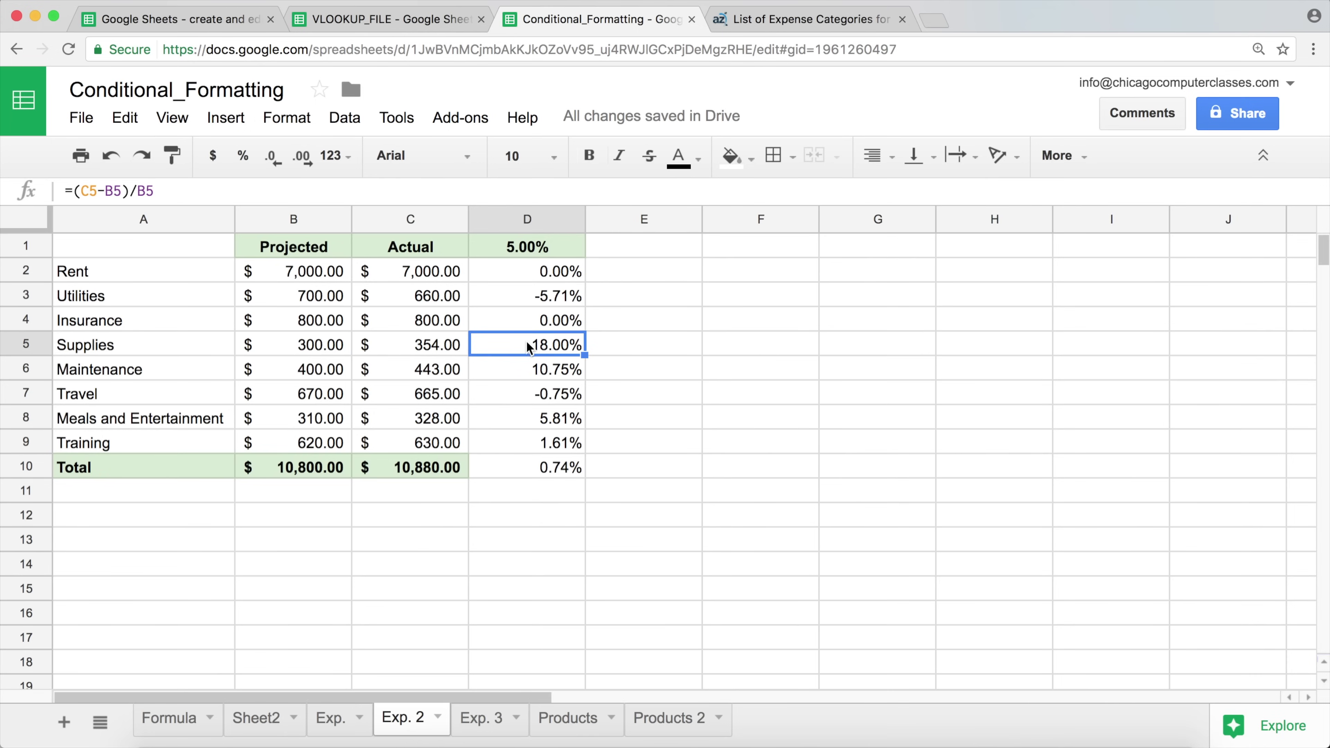
{"action": "left_click", "coordinate": [539, 375]}
{"action": "left_click", "coordinate": [538, 394]}
{"action": "left_click", "coordinate": [542, 417]}
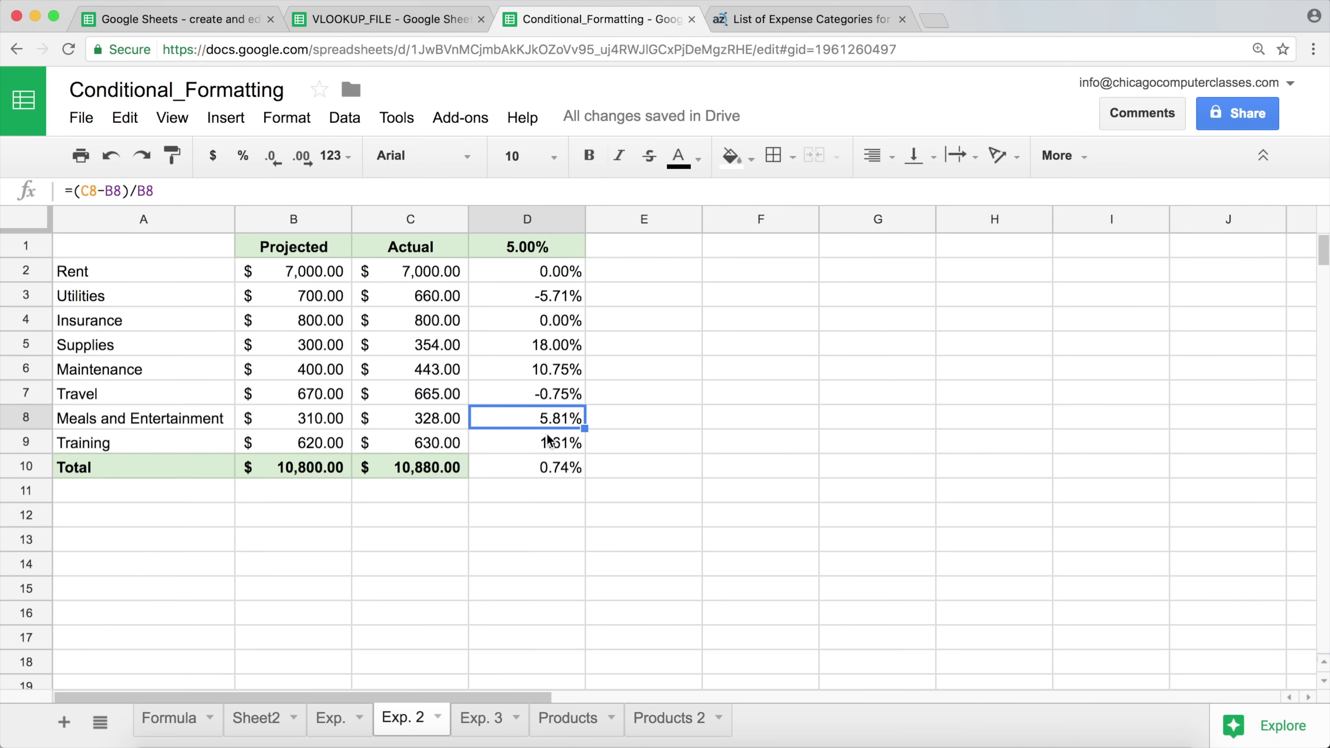
Step: Wrap the percentage difference formula in D2 in the ABS function so it reads =abs((C2-B2)/B2)
{"action": "left_click", "coordinate": [548, 442]}
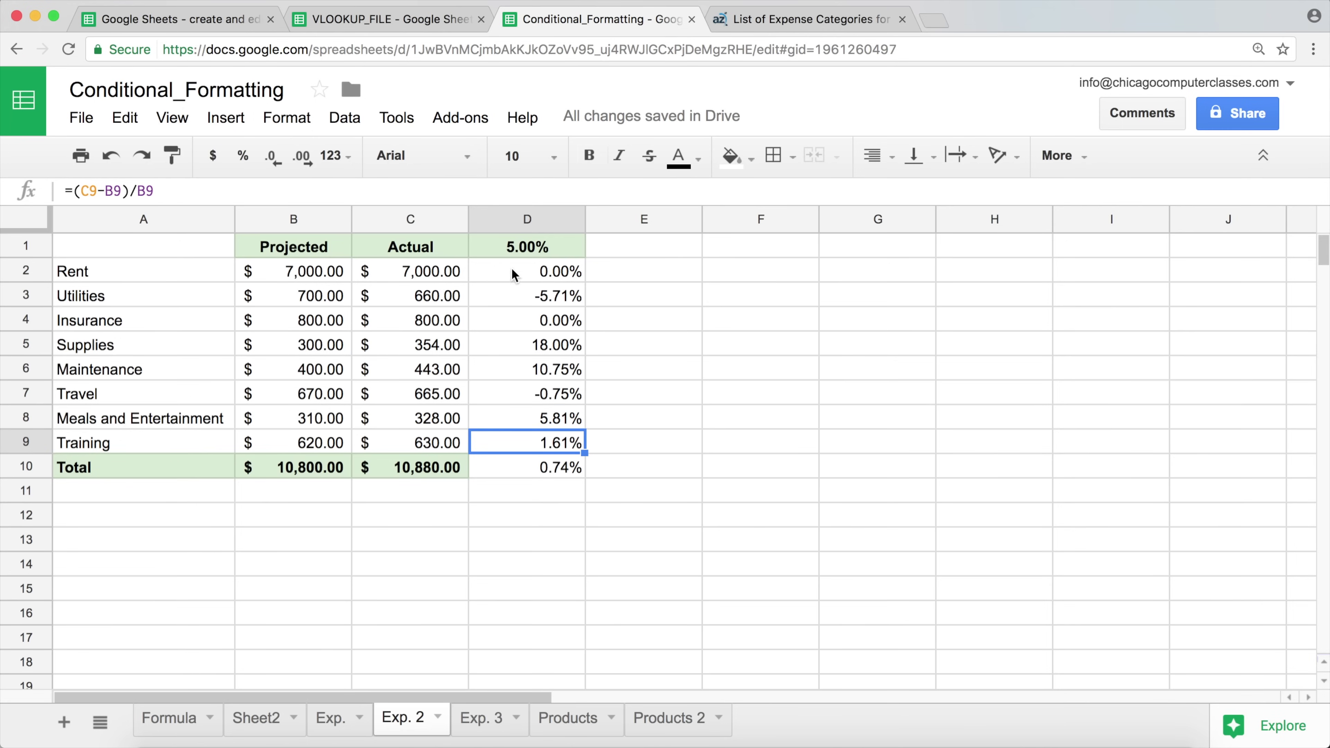
{"action": "left_click_drag", "start_coordinate": [533, 268], "coordinate": [538, 444]}
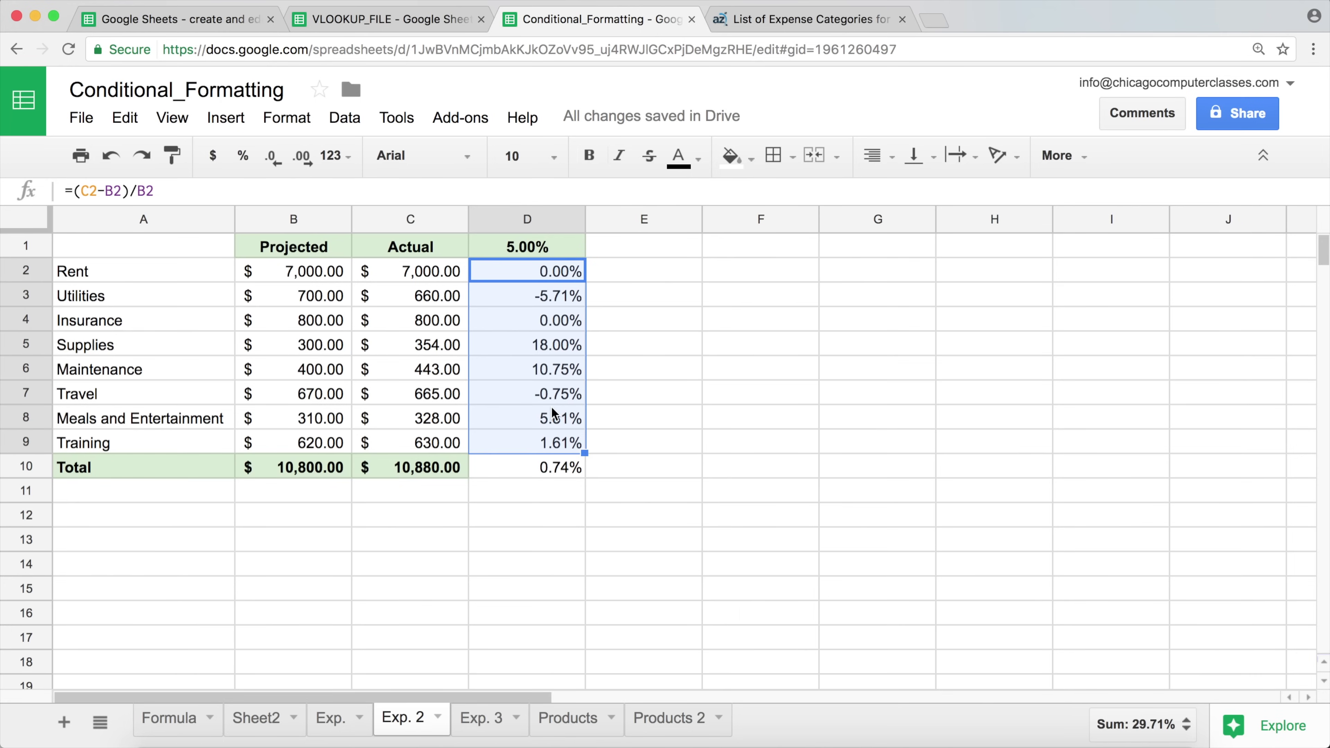
{"action": "left_click", "coordinate": [550, 300]}
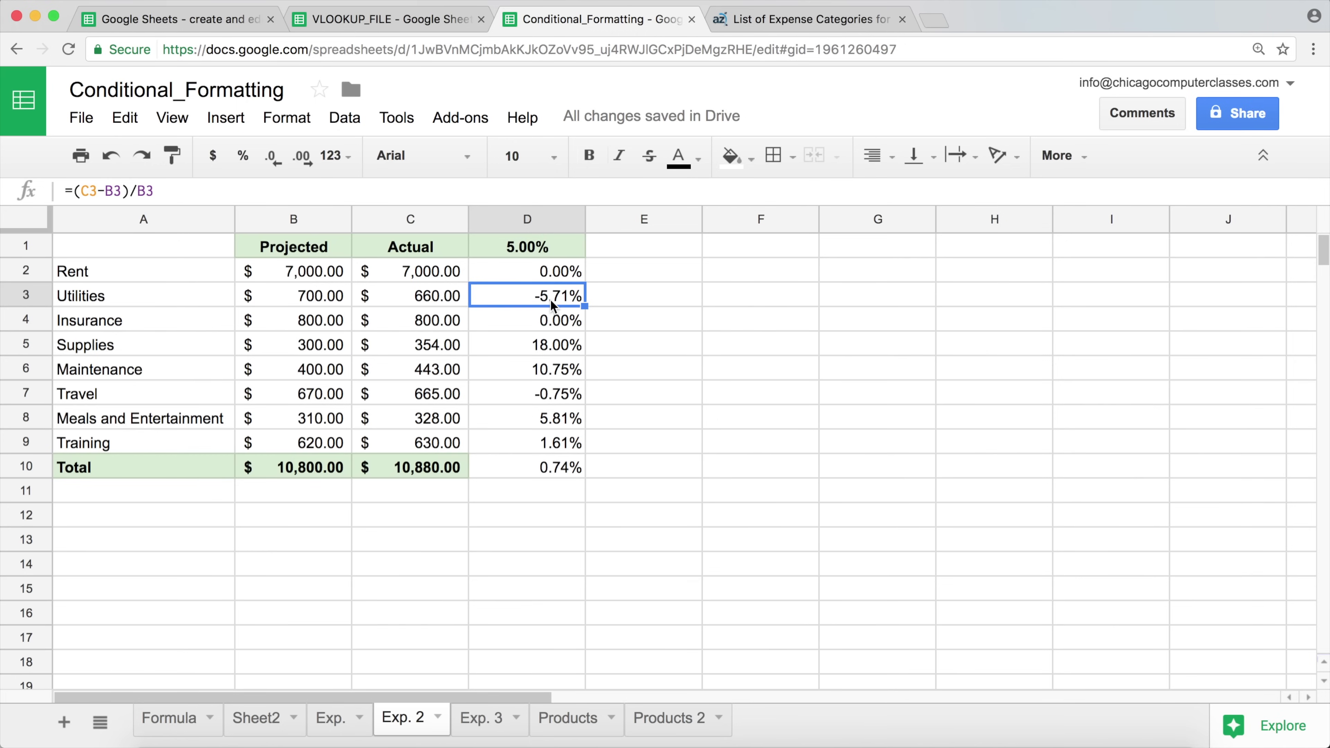
{"action": "double_click", "coordinate": [546, 271]}
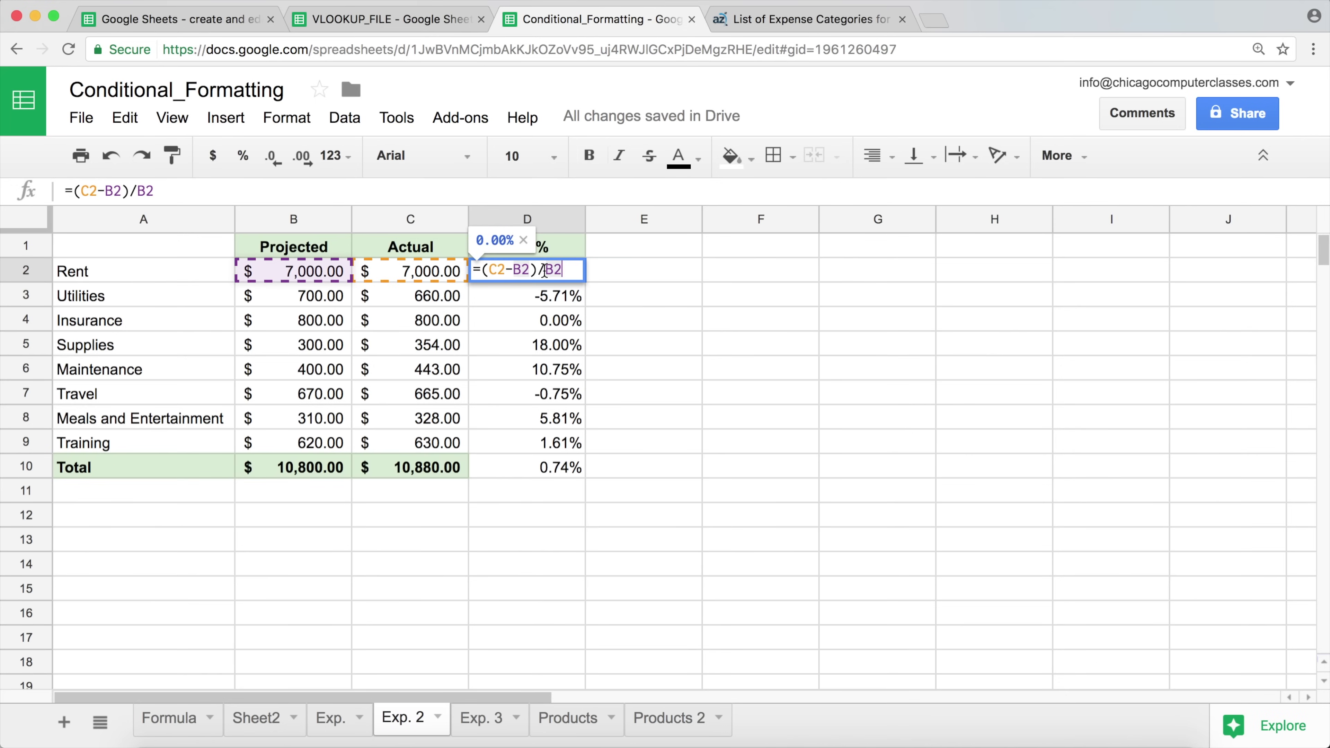
{"action": "left_click", "coordinate": [482, 272]}
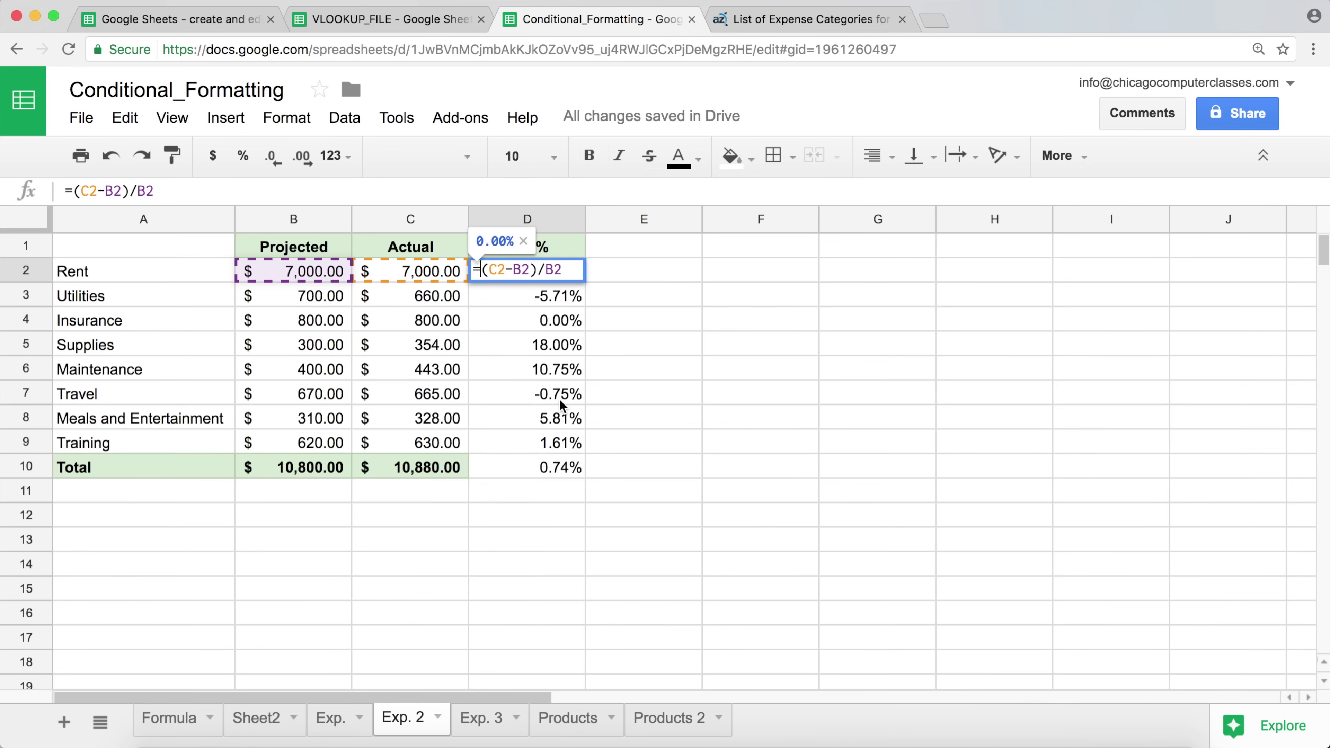
{"action": "type", "text": "ab"}
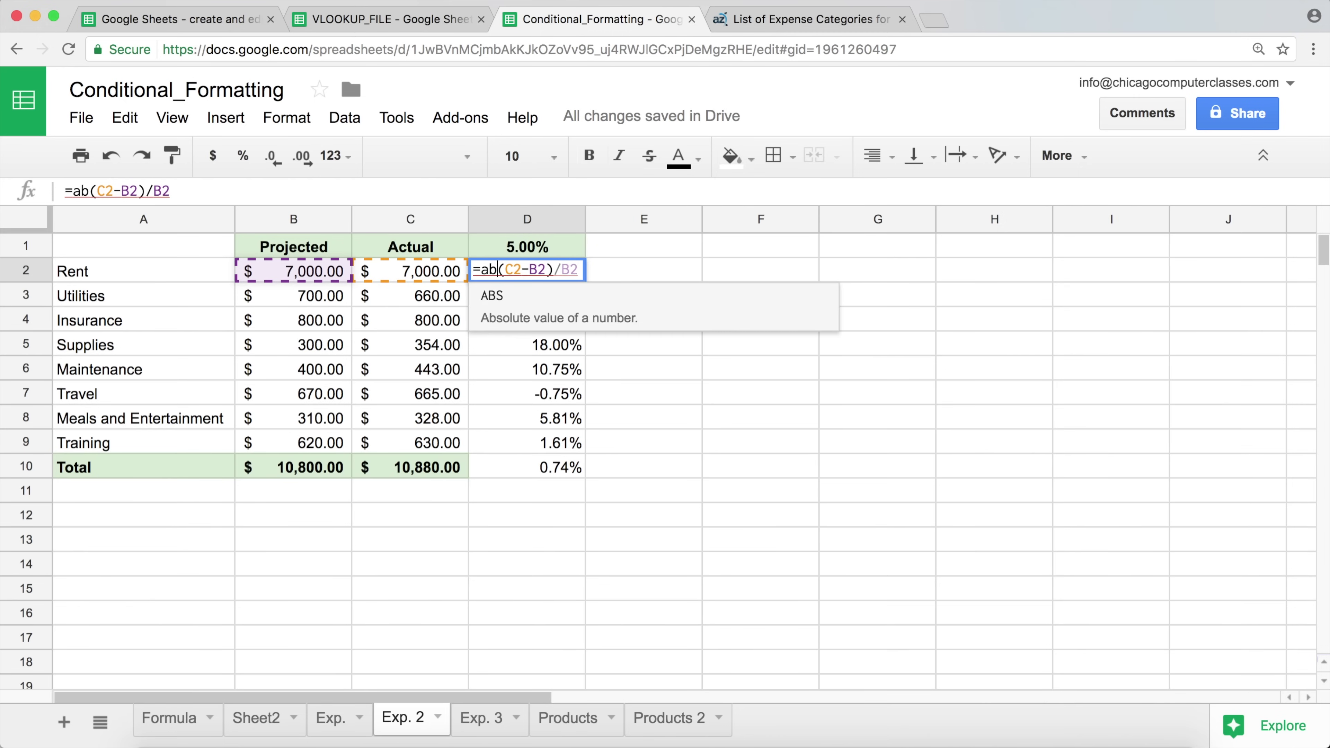
{"action": "type", "text": "s"}
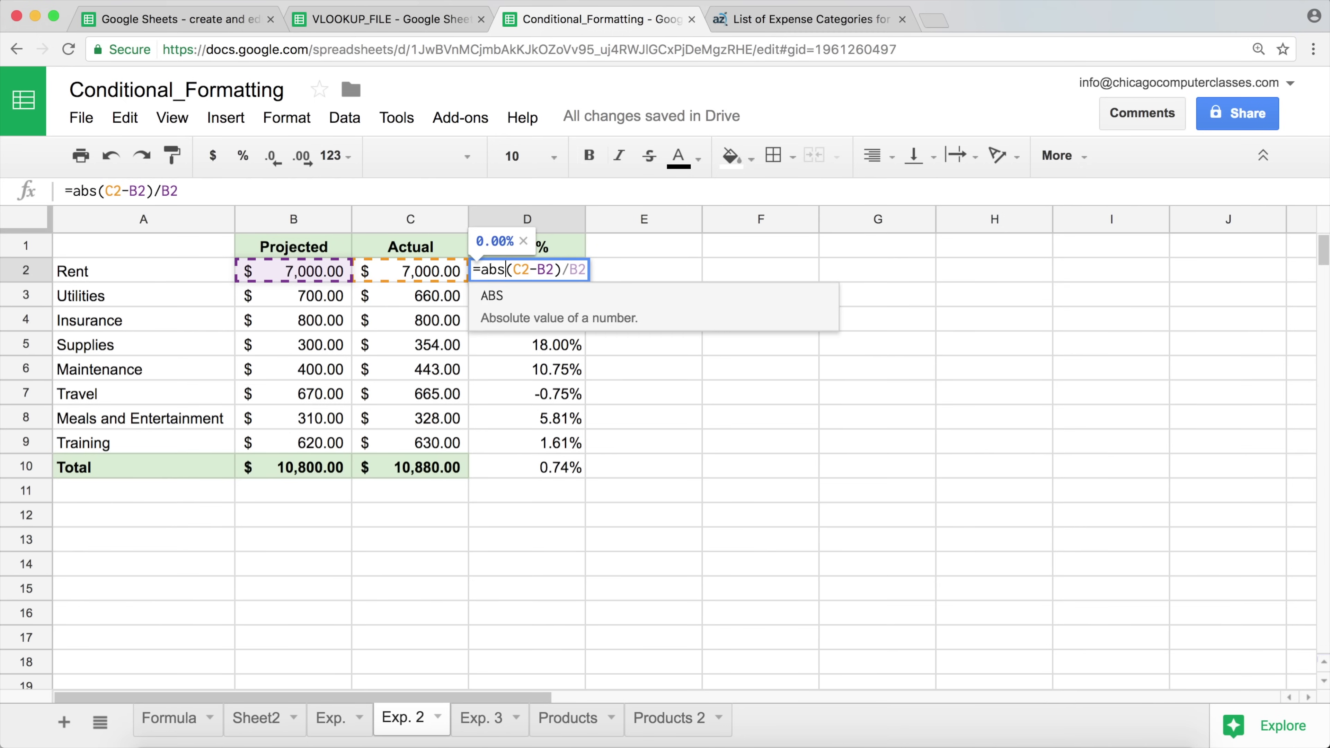
{"action": "type", "text": "("}
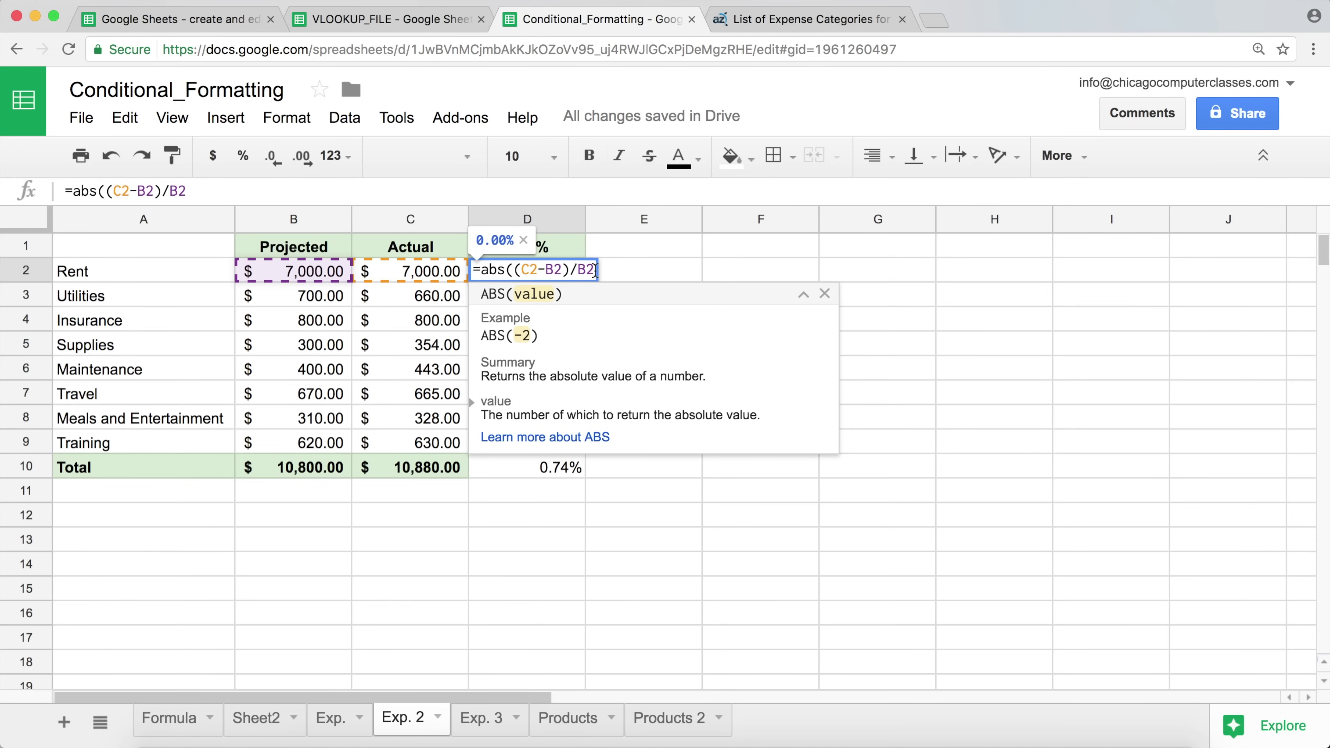
{"action": "type", "text": ")"}
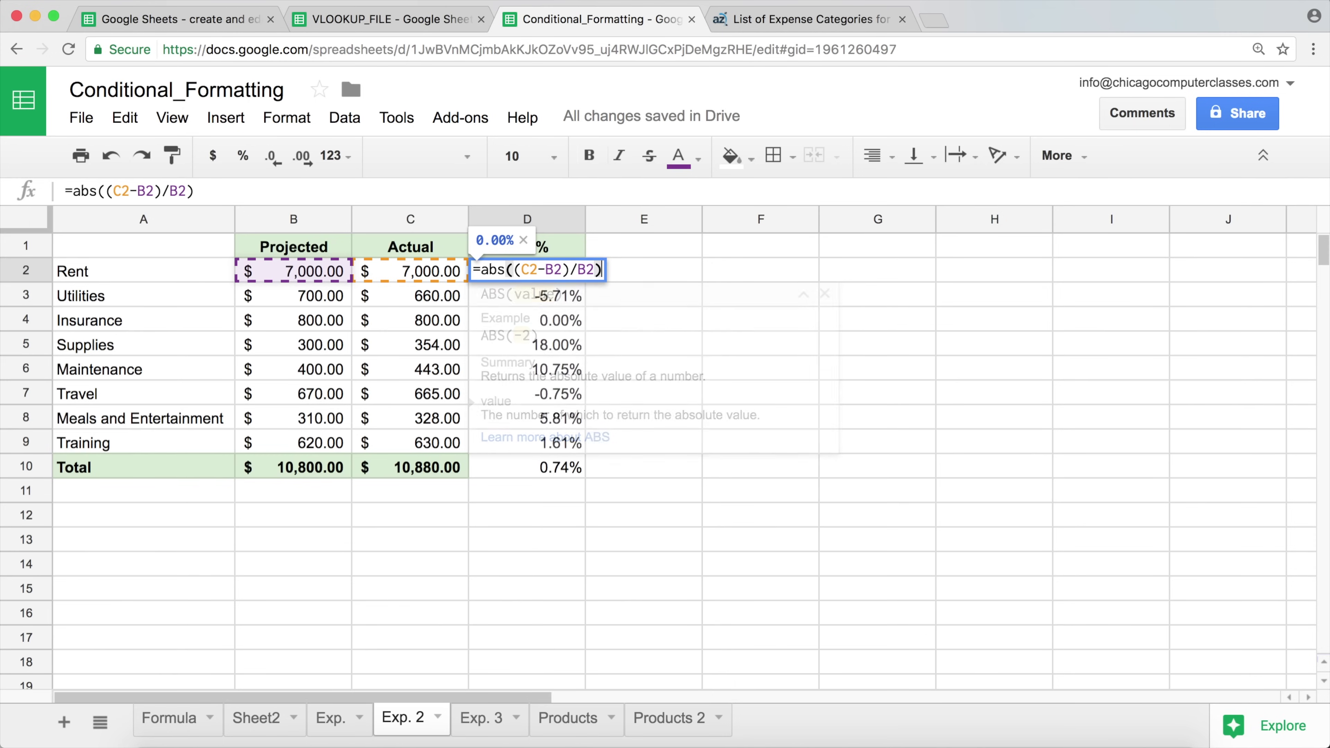
{"action": "key", "text": "Return"}
Step: Fill the absolute percentage difference formula from D2 down through D10
{"action": "left_click", "coordinate": [566, 277]}
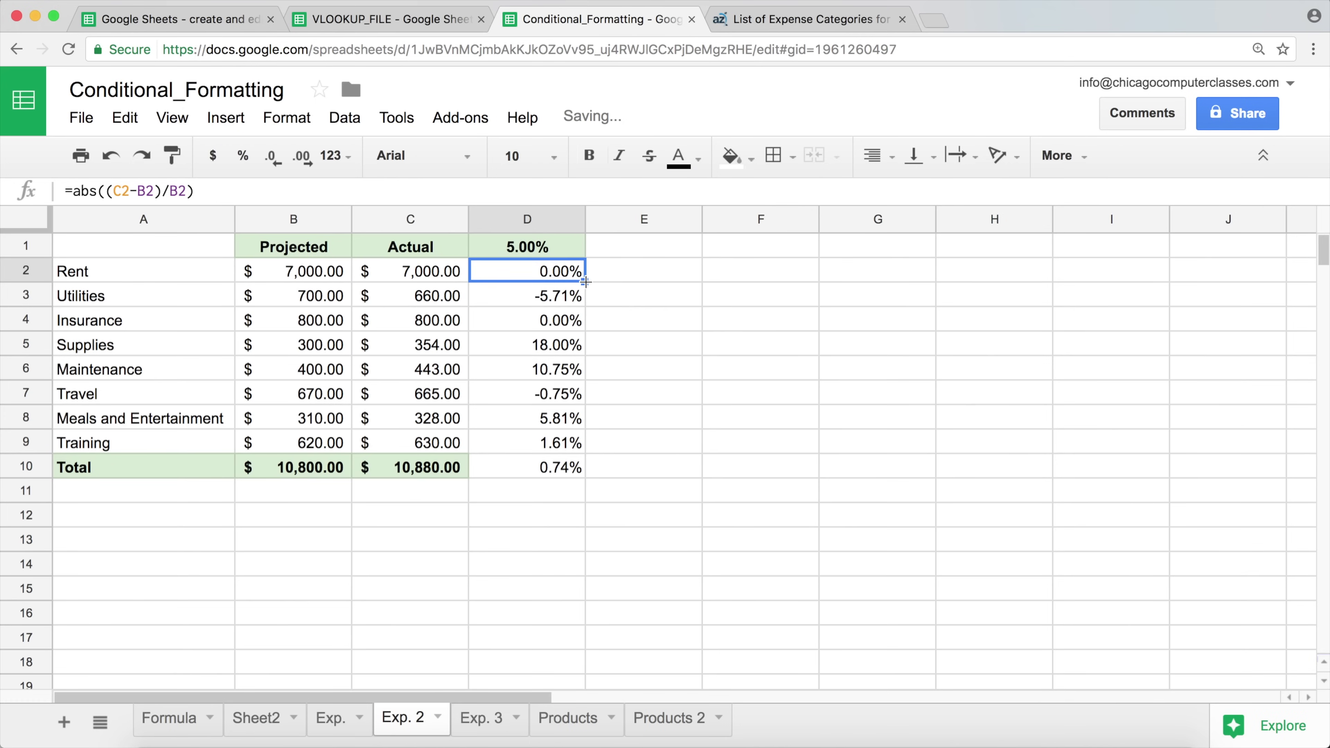
{"action": "left_click_drag", "start_coordinate": [585, 282], "coordinate": [587, 475]}
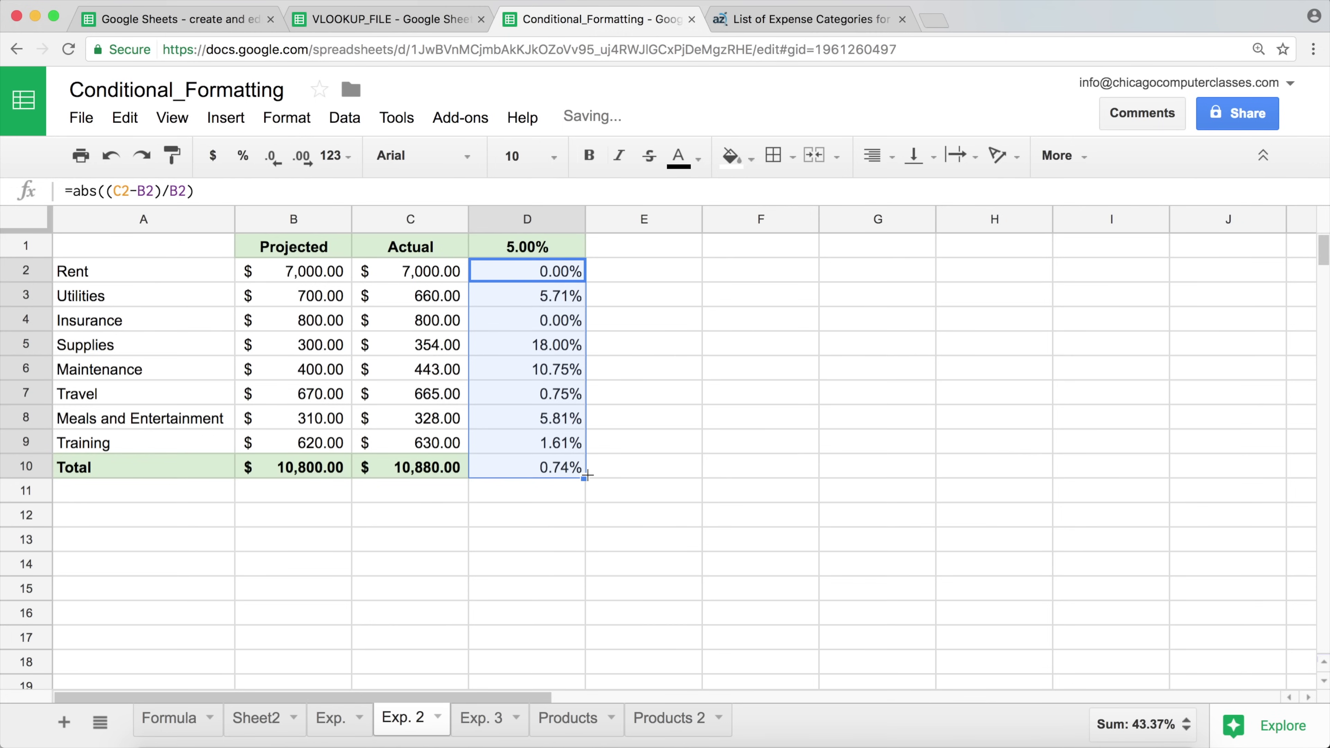
{"action": "left_click", "coordinate": [541, 301]}
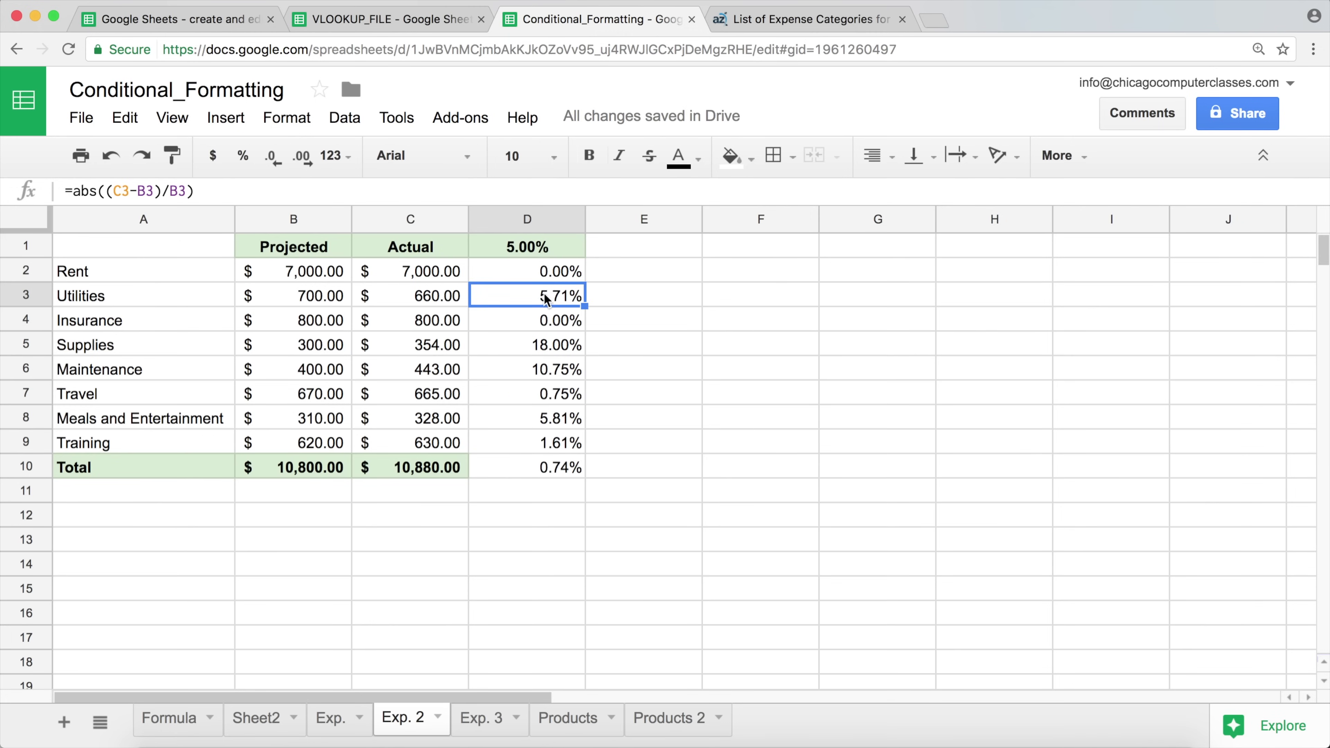
Step: Review the ABS formula in D2, including its parentheses, and the threshold value in D1
{"action": "left_click", "coordinate": [554, 272]}
{"action": "double_click", "coordinate": [554, 271]}
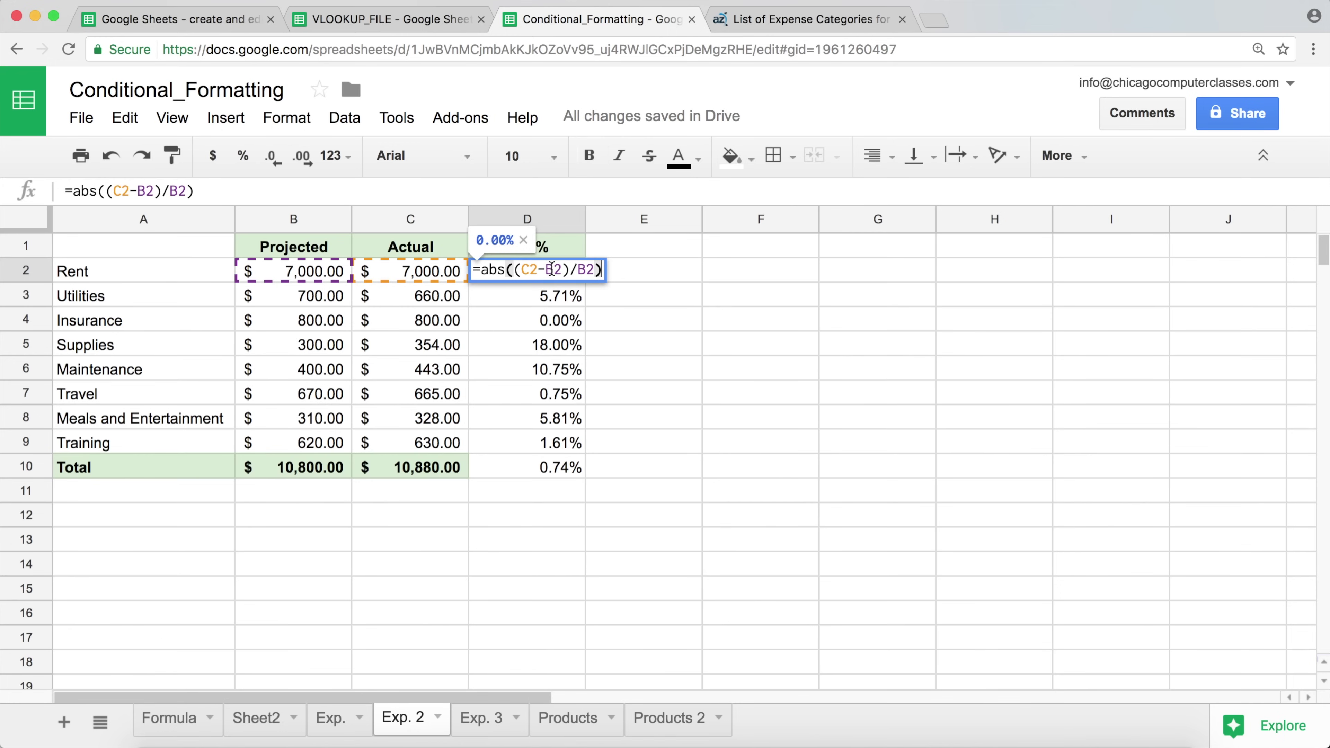
{"action": "left_click", "coordinate": [512, 270]}
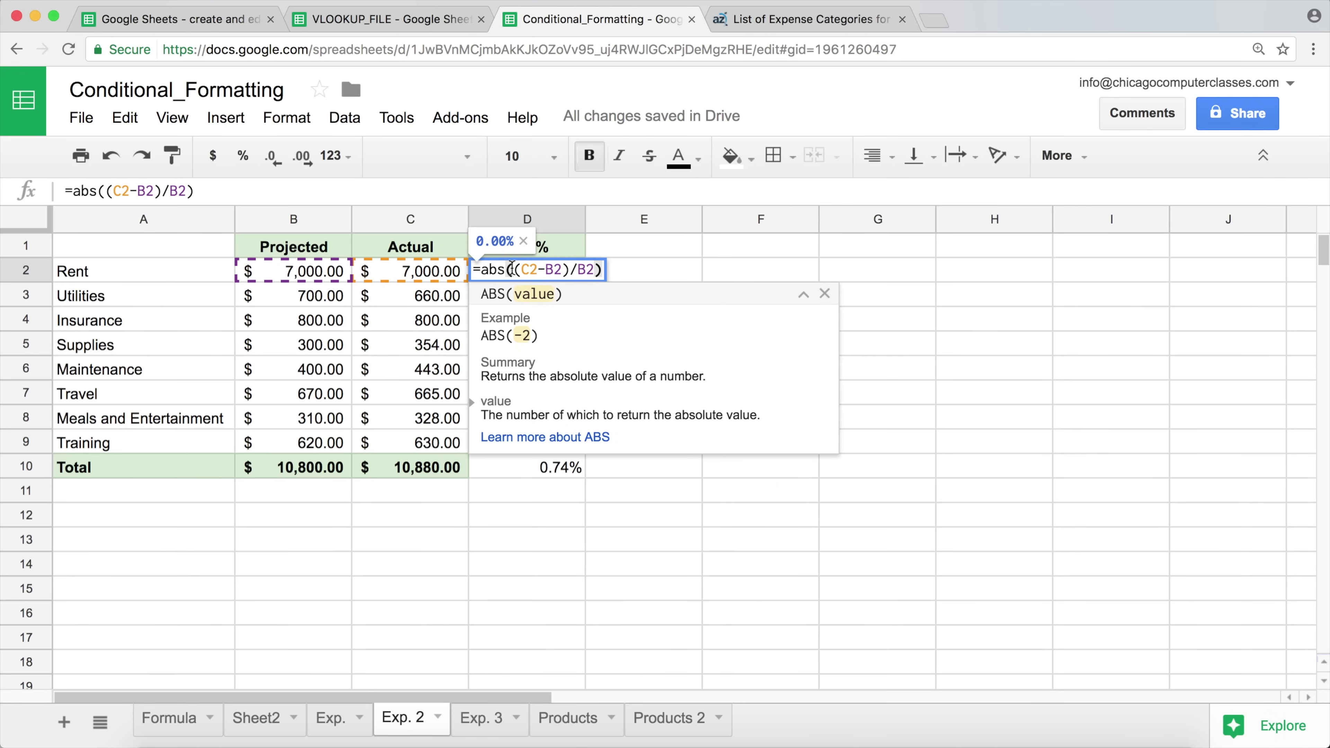
{"action": "left_click", "coordinate": [584, 268]}
{"action": "key", "text": "Return"}
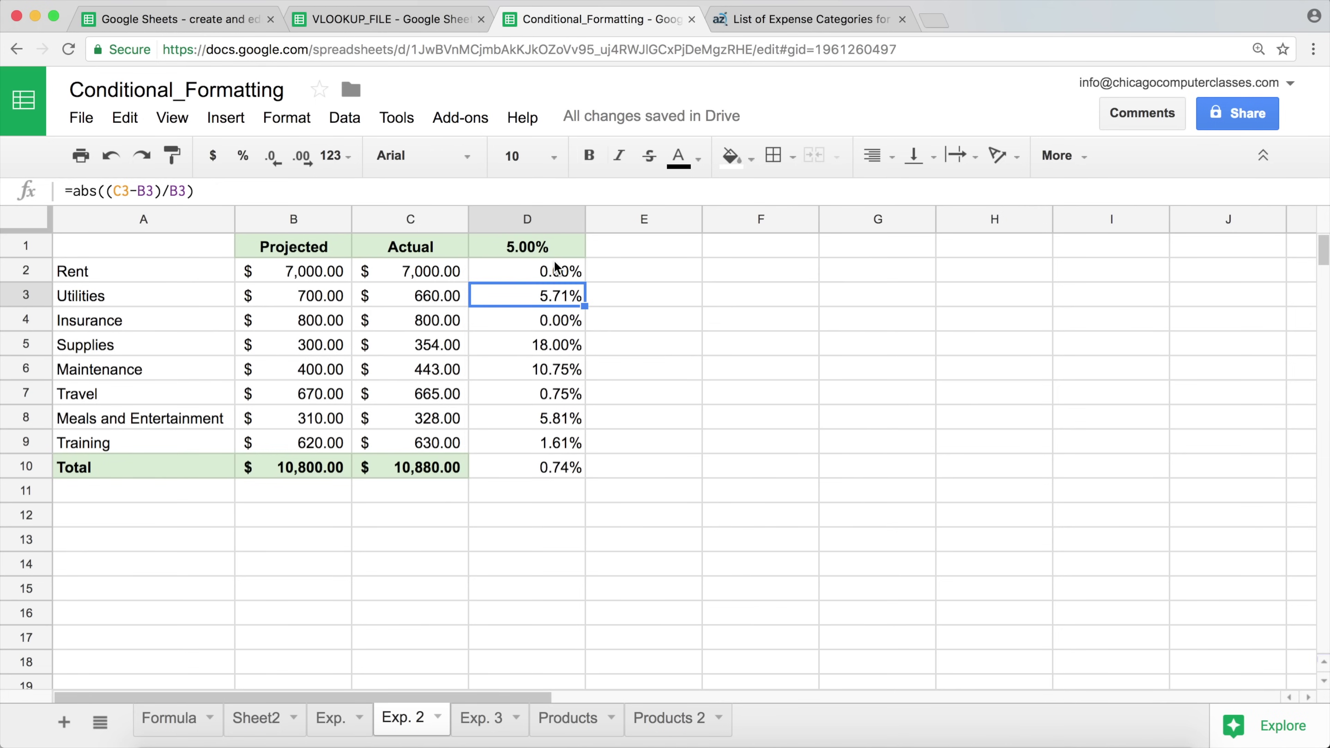
{"action": "left_click", "coordinate": [558, 273]}
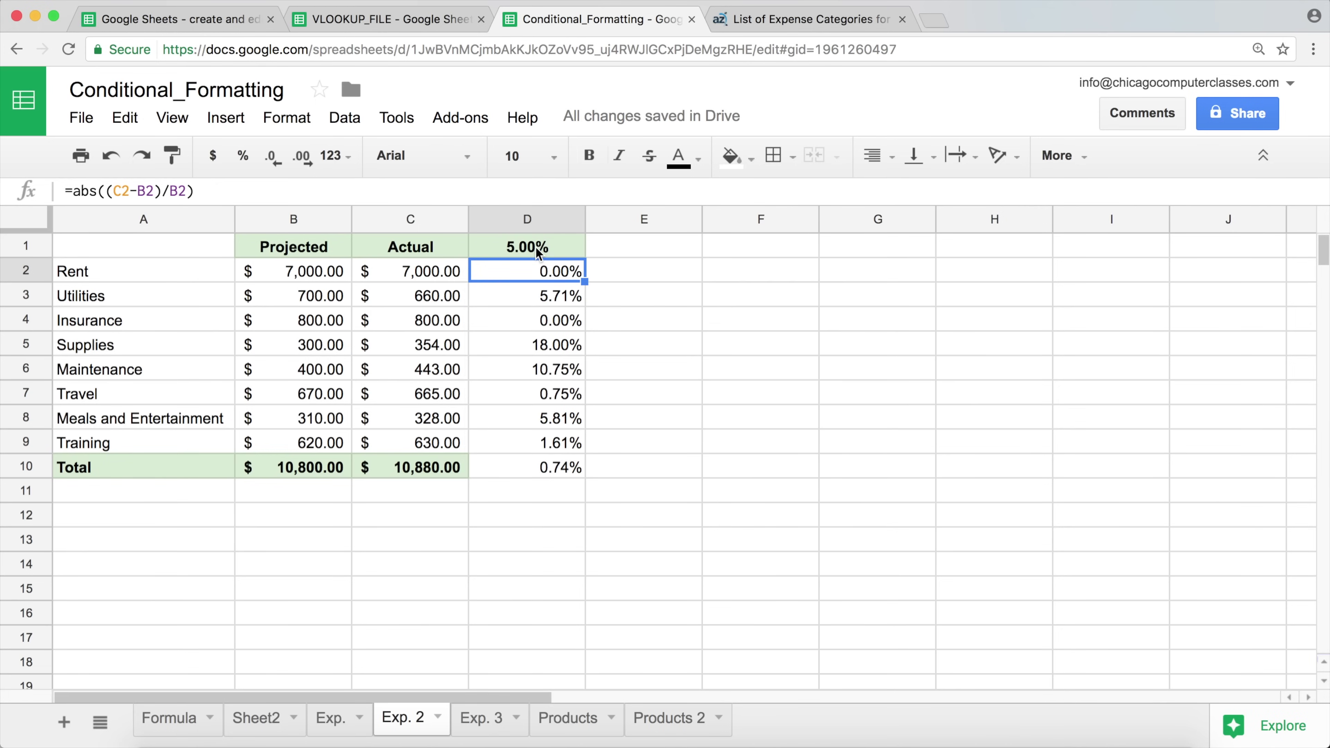
{"action": "left_click", "coordinate": [523, 249]}
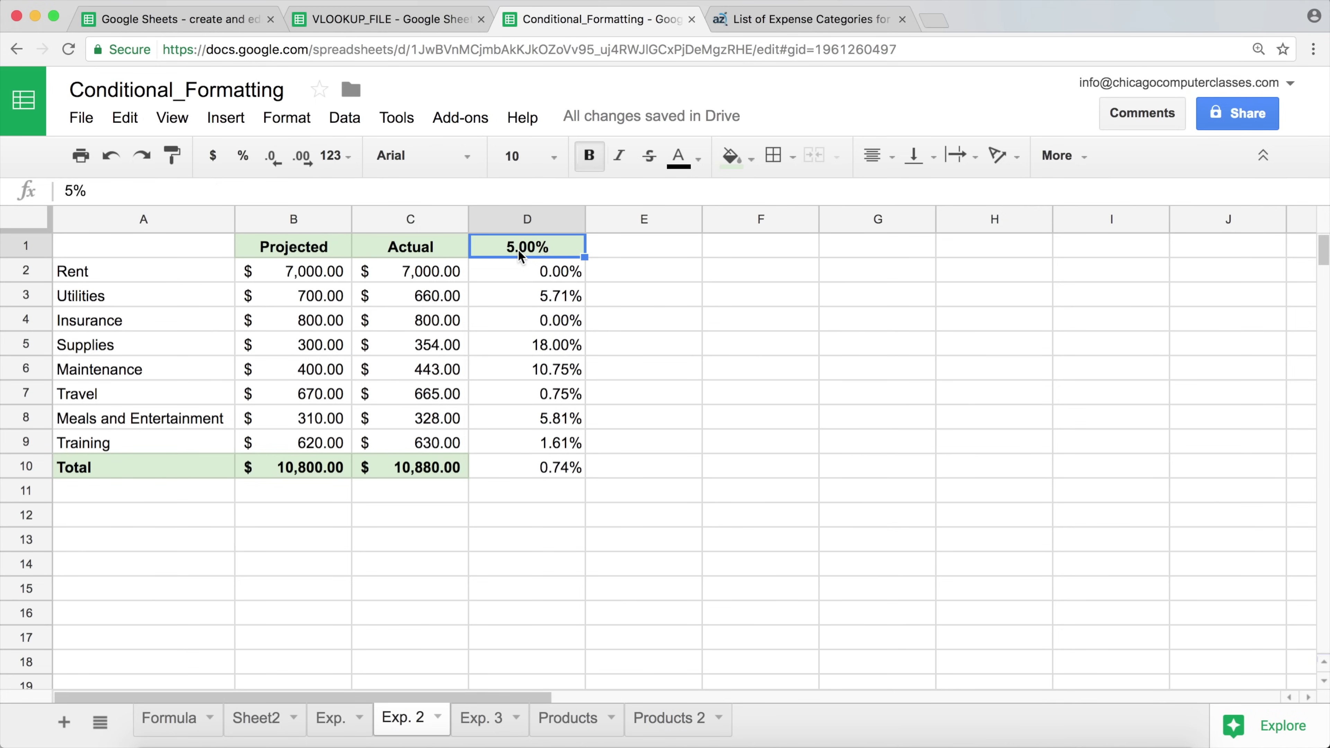
Step: Extend the formula in D2 to =abs((C2-B2)/B2)>$D$1, comparing the rent difference with the threshold through an absolute reference
{"action": "double_click", "coordinate": [568, 270]}
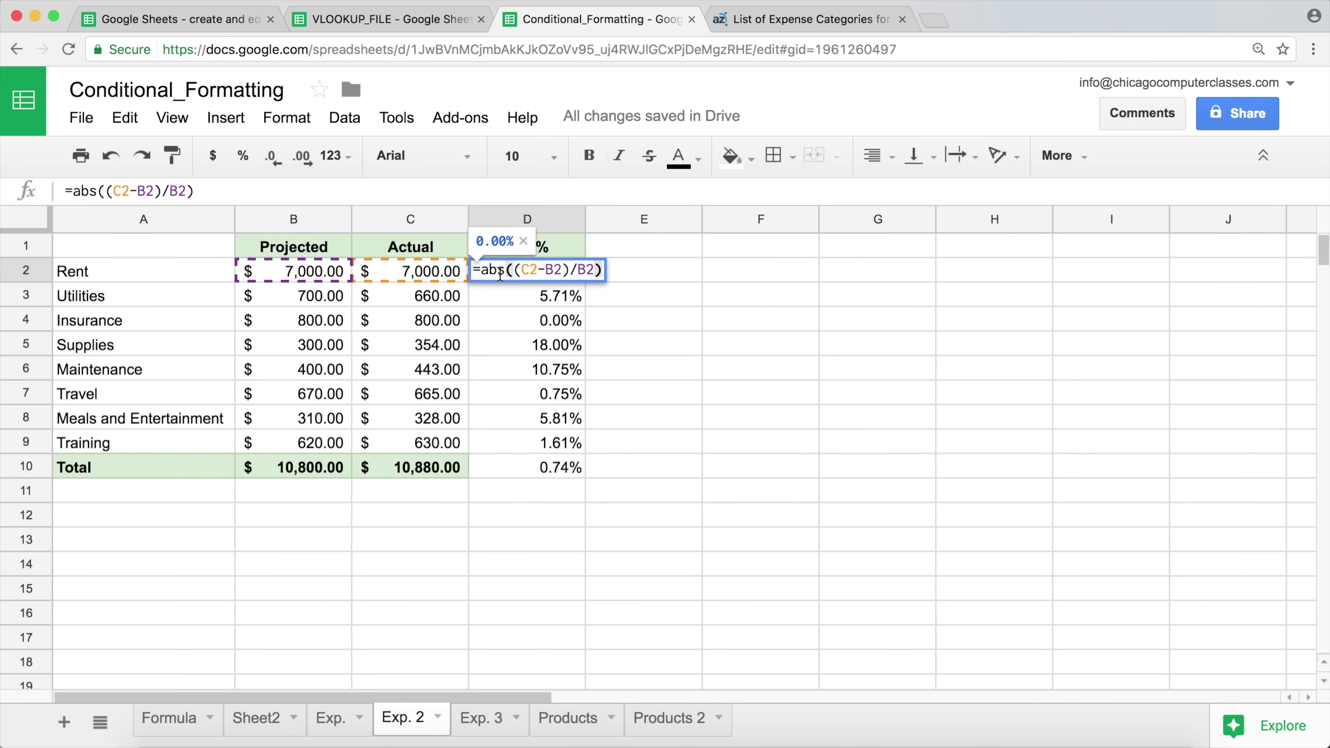
{"action": "left_click", "coordinate": [603, 270]}
{"action": "type", "text": ">"}
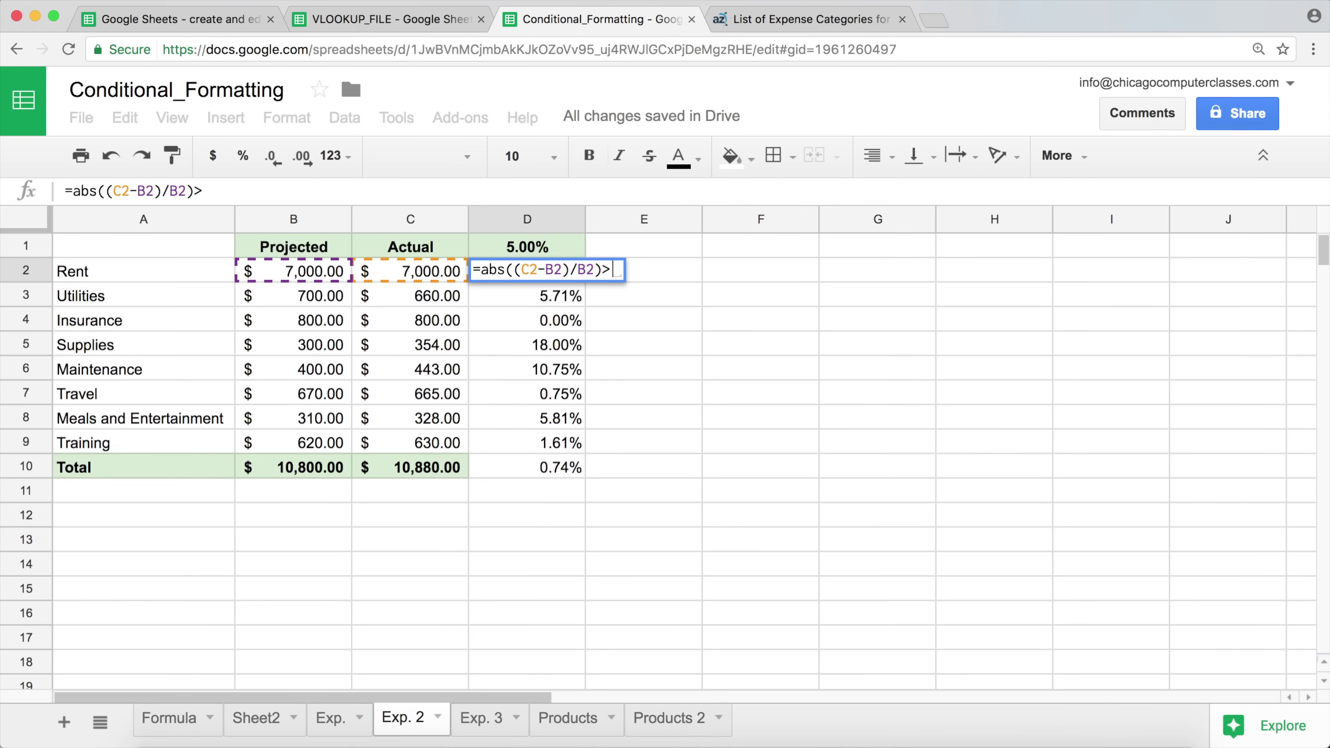
{"action": "left_click", "coordinate": [537, 247]}
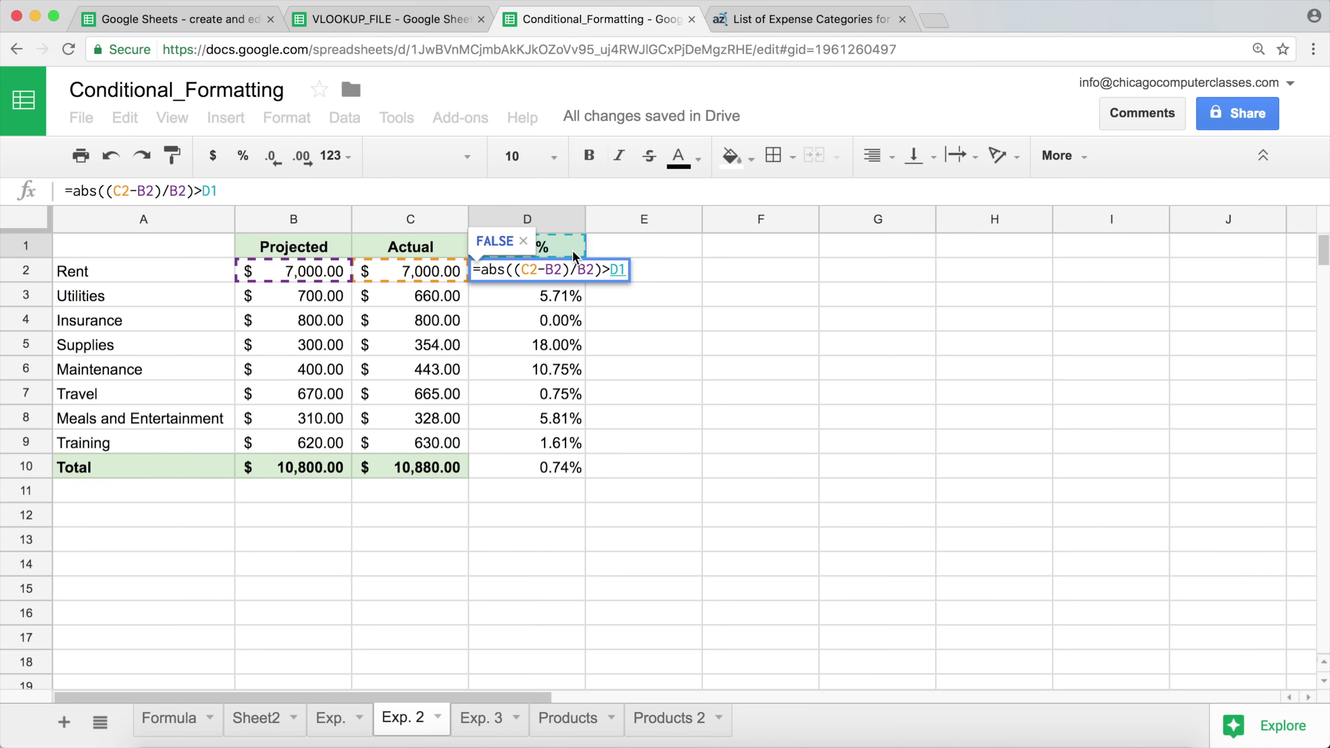
{"action": "key", "text": "F4"}
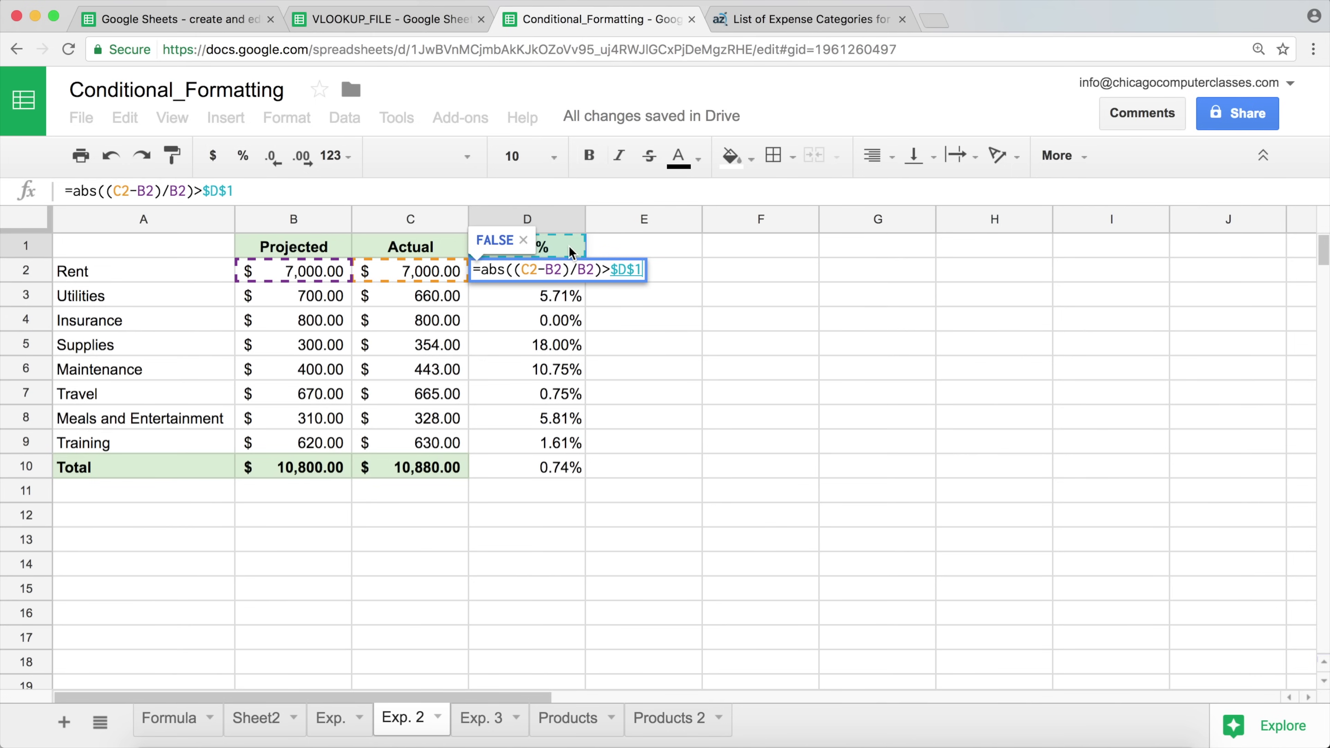
{"action": "key", "text": "Return"}
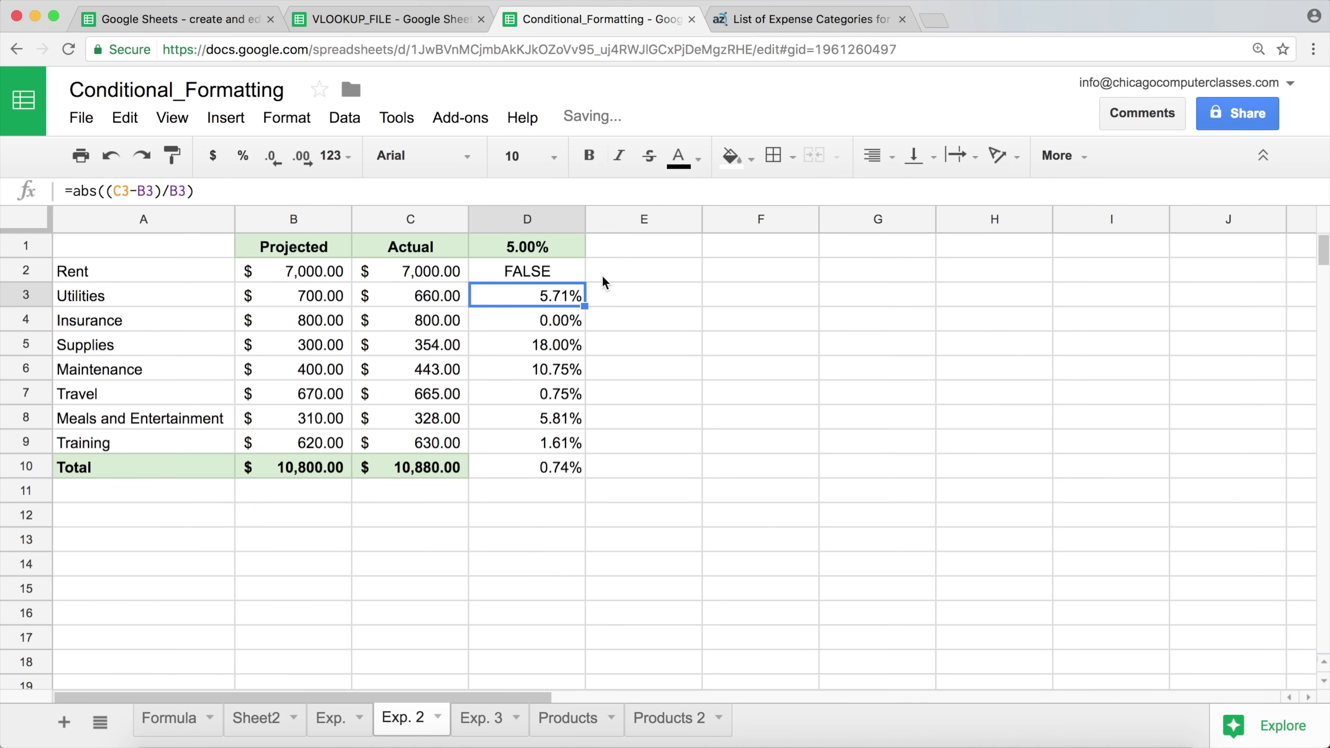
Step: Fill the threshold comparison formula from D2 down through D10
{"action": "left_click", "coordinate": [560, 265]}
{"action": "left_click_drag", "start_coordinate": [585, 282], "coordinate": [586, 467]}
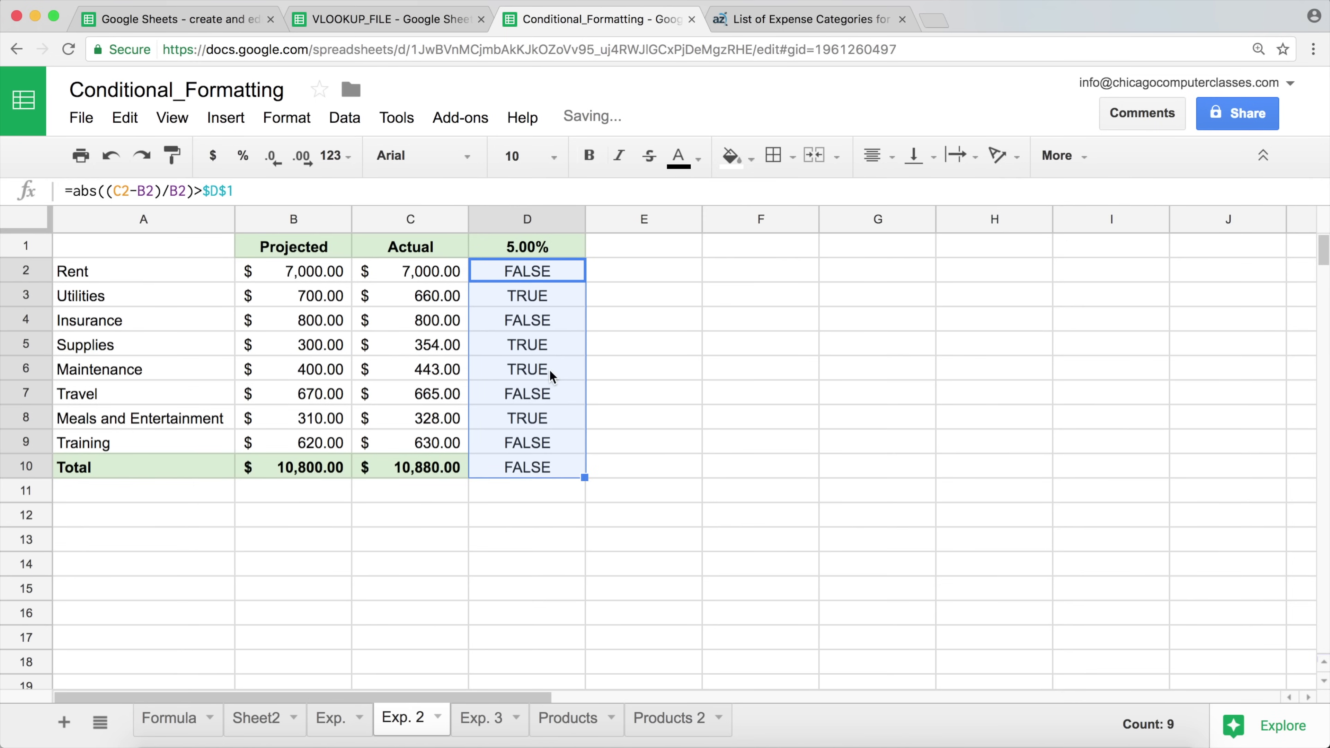
Step: Examine the TRUE/FALSE comparison results and their formulas for each expense in D3:D10
{"action": "left_click", "coordinate": [533, 304]}
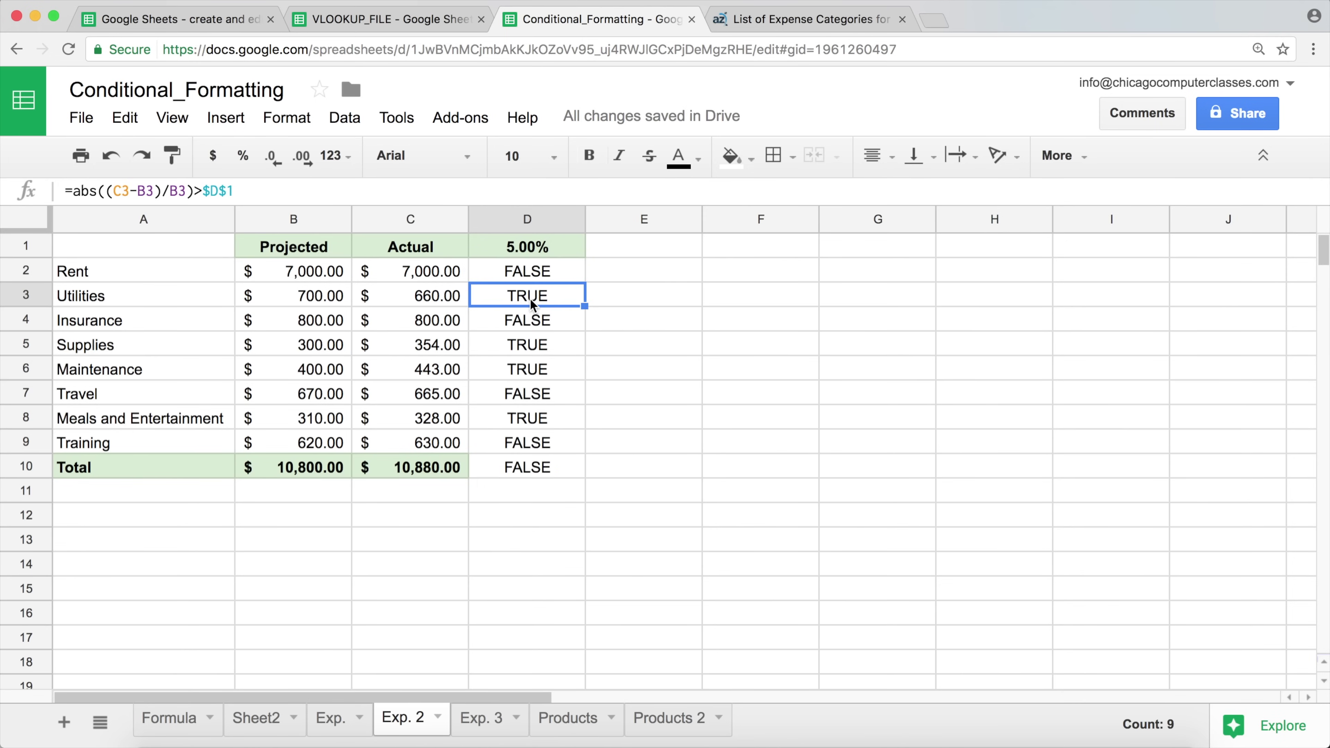
{"action": "left_click", "coordinate": [531, 320]}
{"action": "left_click", "coordinate": [544, 345]}
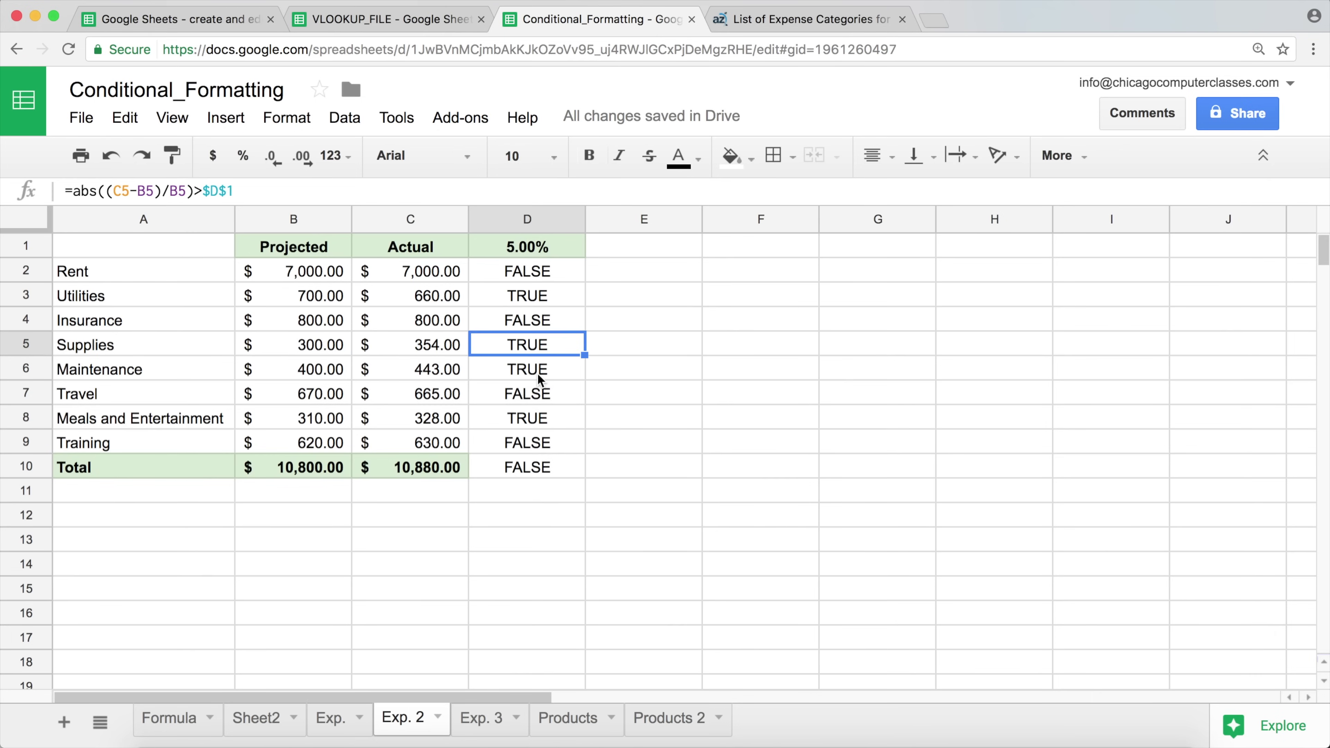
{"action": "left_click", "coordinate": [539, 375]}
{"action": "left_click", "coordinate": [538, 403]}
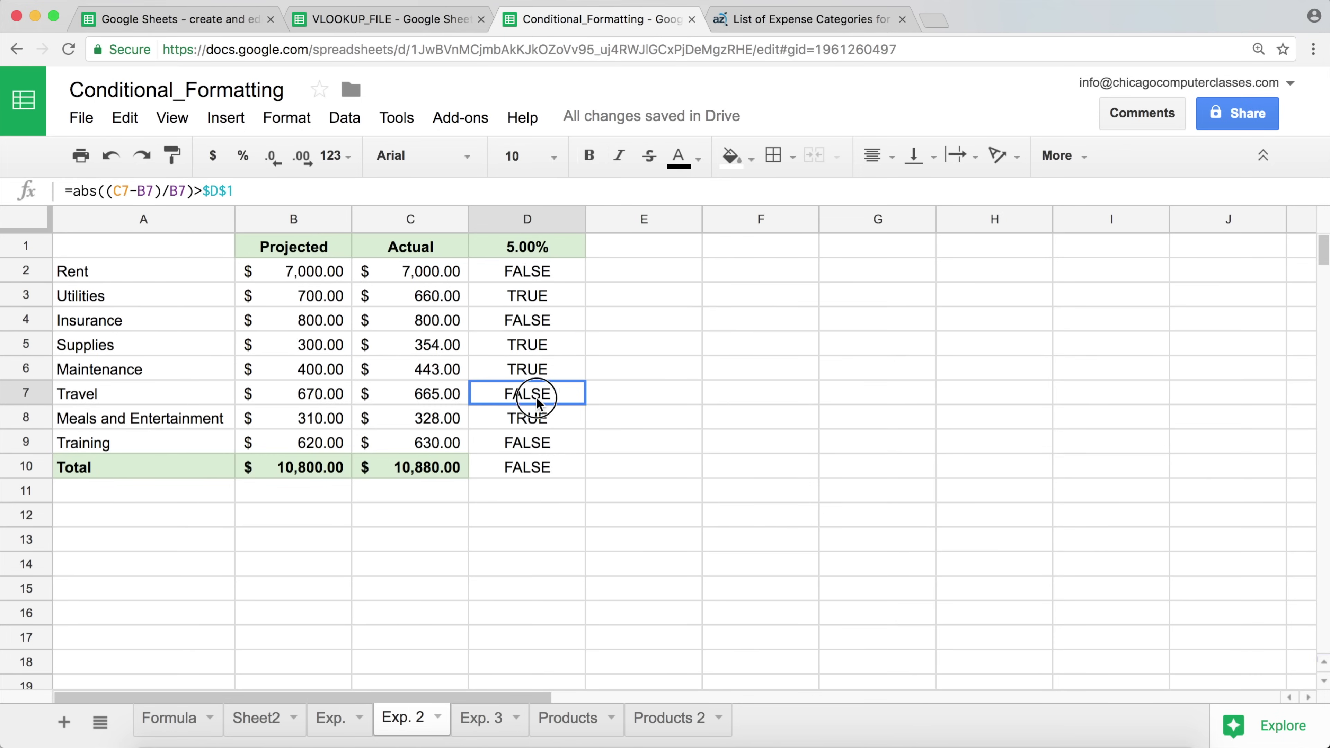
{"action": "left_click", "coordinate": [541, 422]}
{"action": "left_click", "coordinate": [539, 449]}
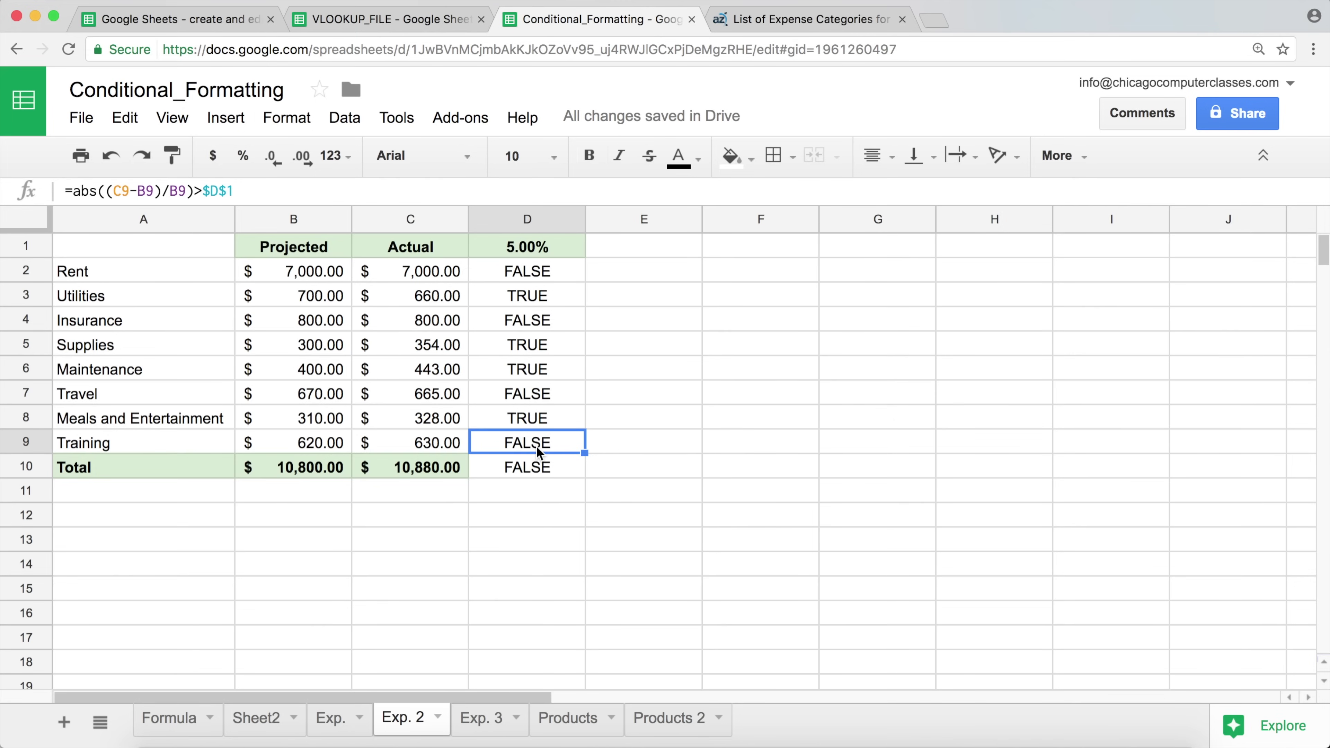
{"action": "left_click", "coordinate": [528, 469]}
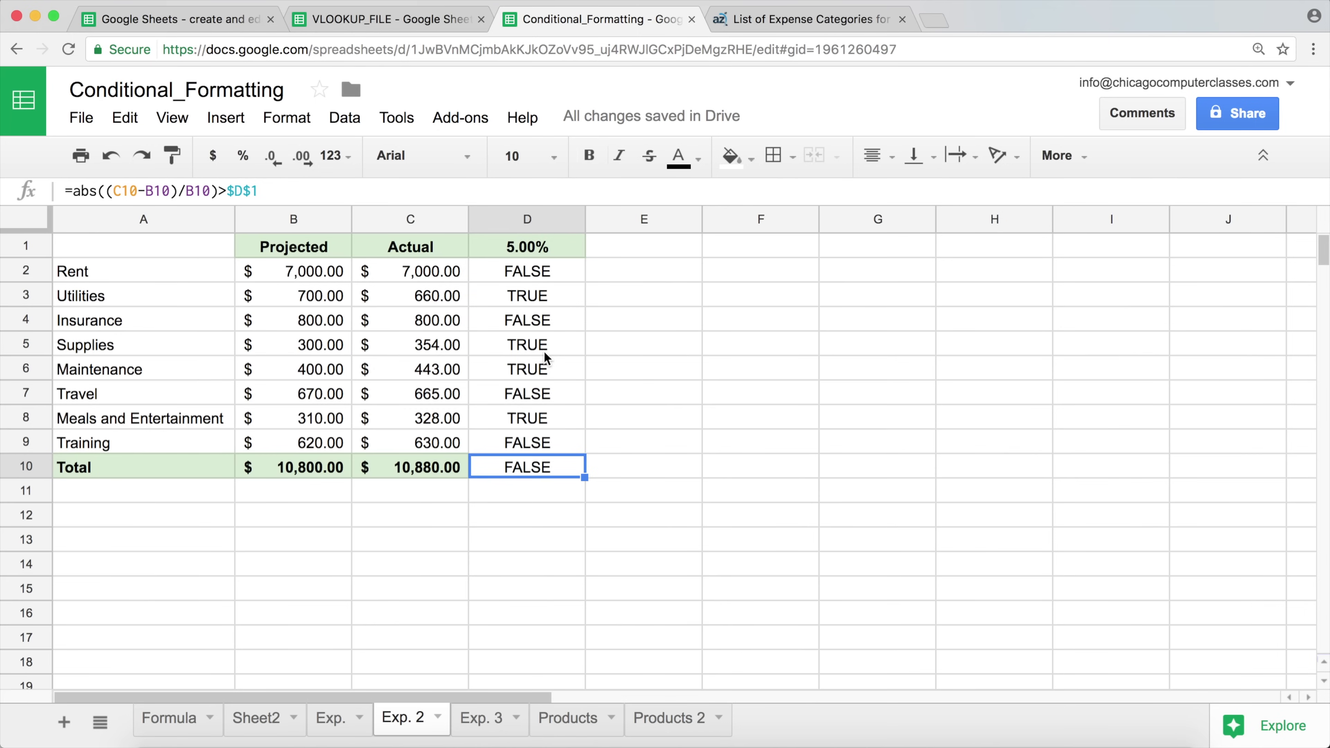
Step: Copy the full formula text =abs((C2-B2)/B2)>$D$1 from D2 and leave the cell unchanged
{"action": "double_click", "coordinate": [524, 271]}
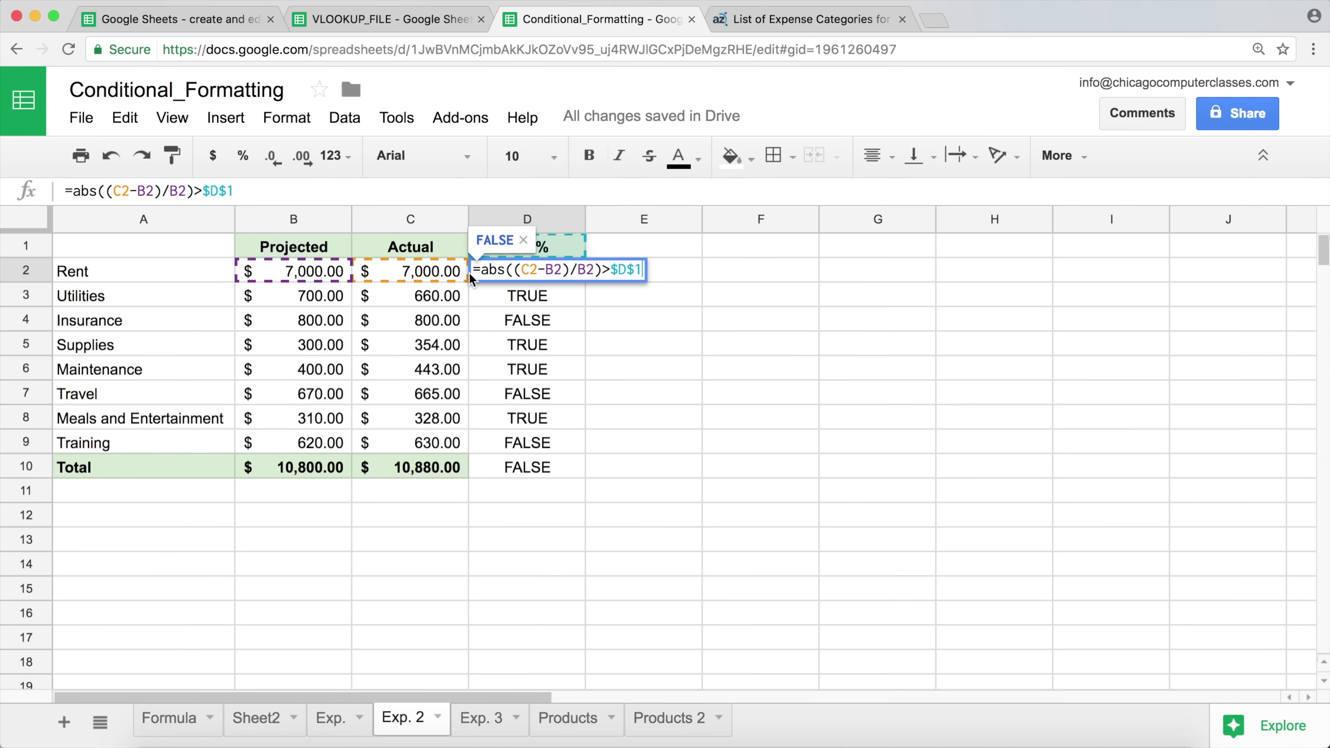
{"action": "left_click_drag", "start_coordinate": [474, 269], "coordinate": [707, 286]}
{"action": "key", "text": "super+c"}
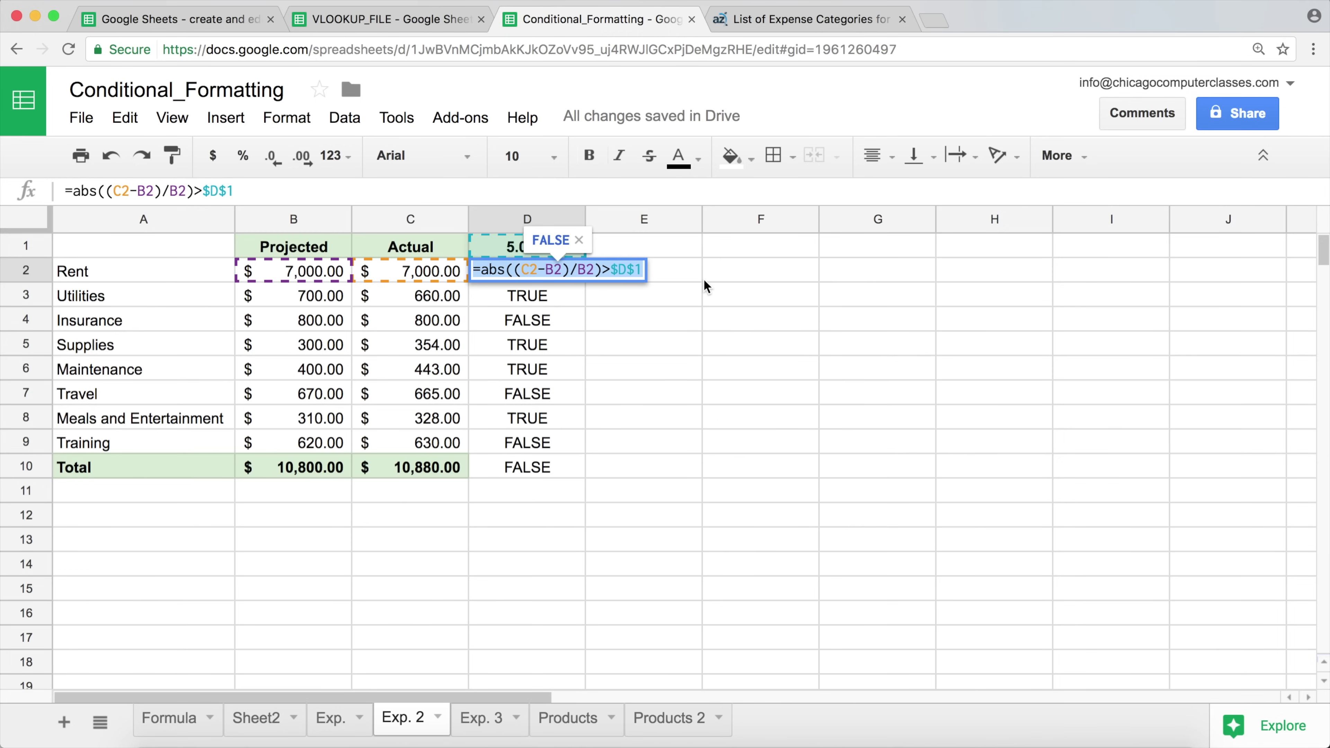
{"action": "key", "text": "Escape"}
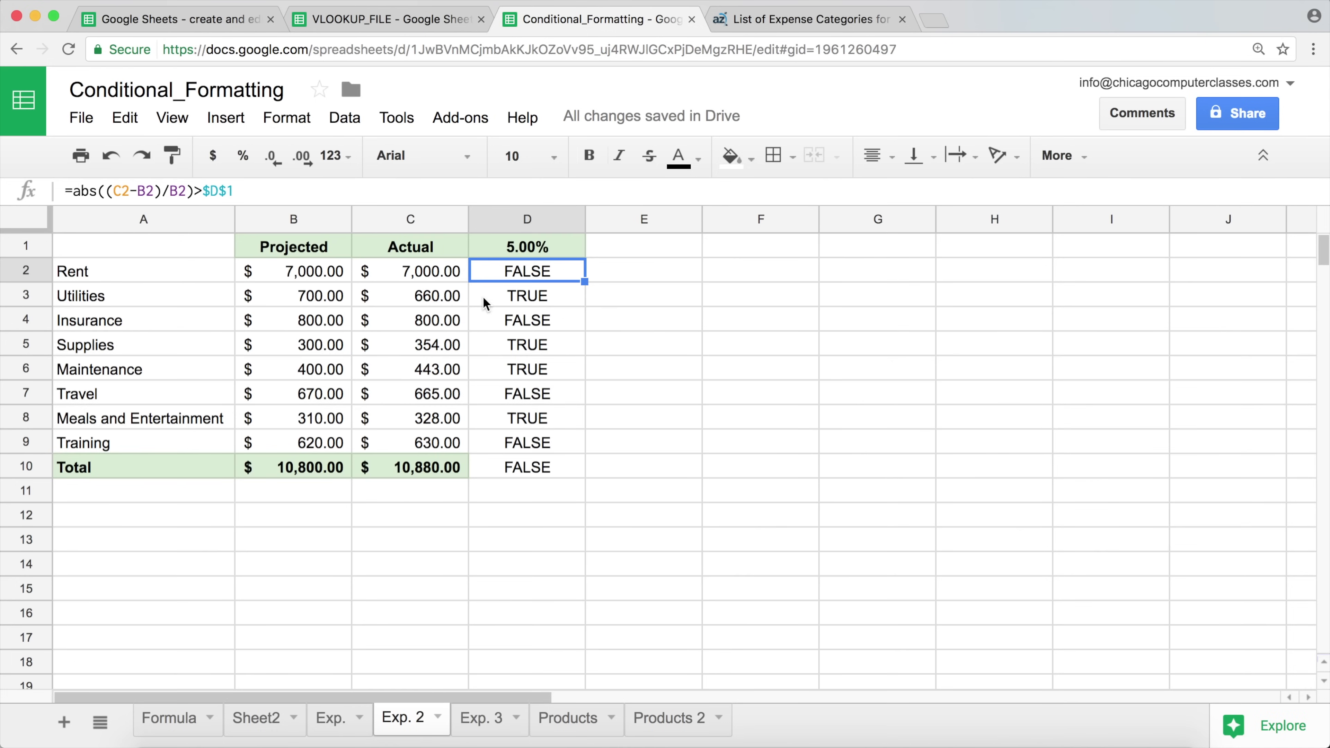
Step: Start a conditional formatting rule on C2:C10 using the custom formula =abs((C2-B2)/B2)>$D$1
{"action": "left_click_drag", "start_coordinate": [411, 273], "coordinate": [408, 466]}
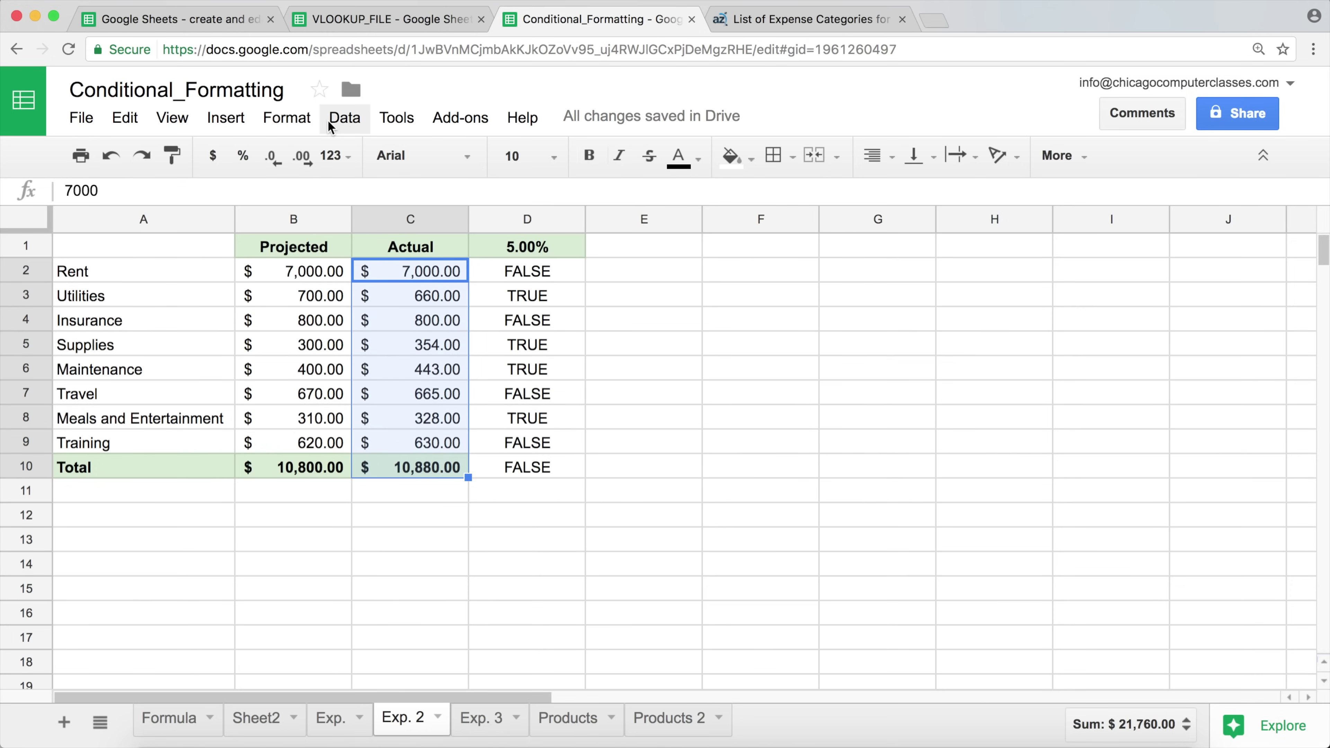
{"action": "left_click", "coordinate": [304, 121]}
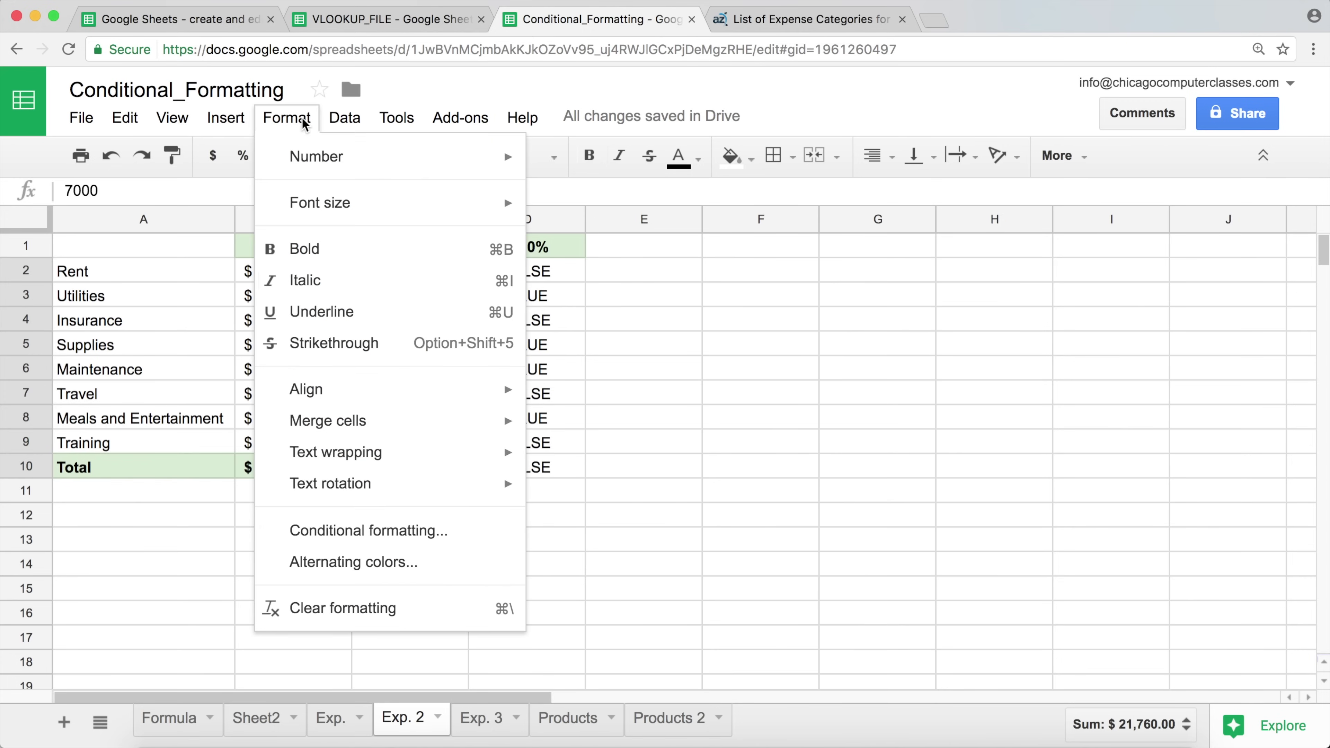
{"action": "left_click", "coordinate": [440, 545]}
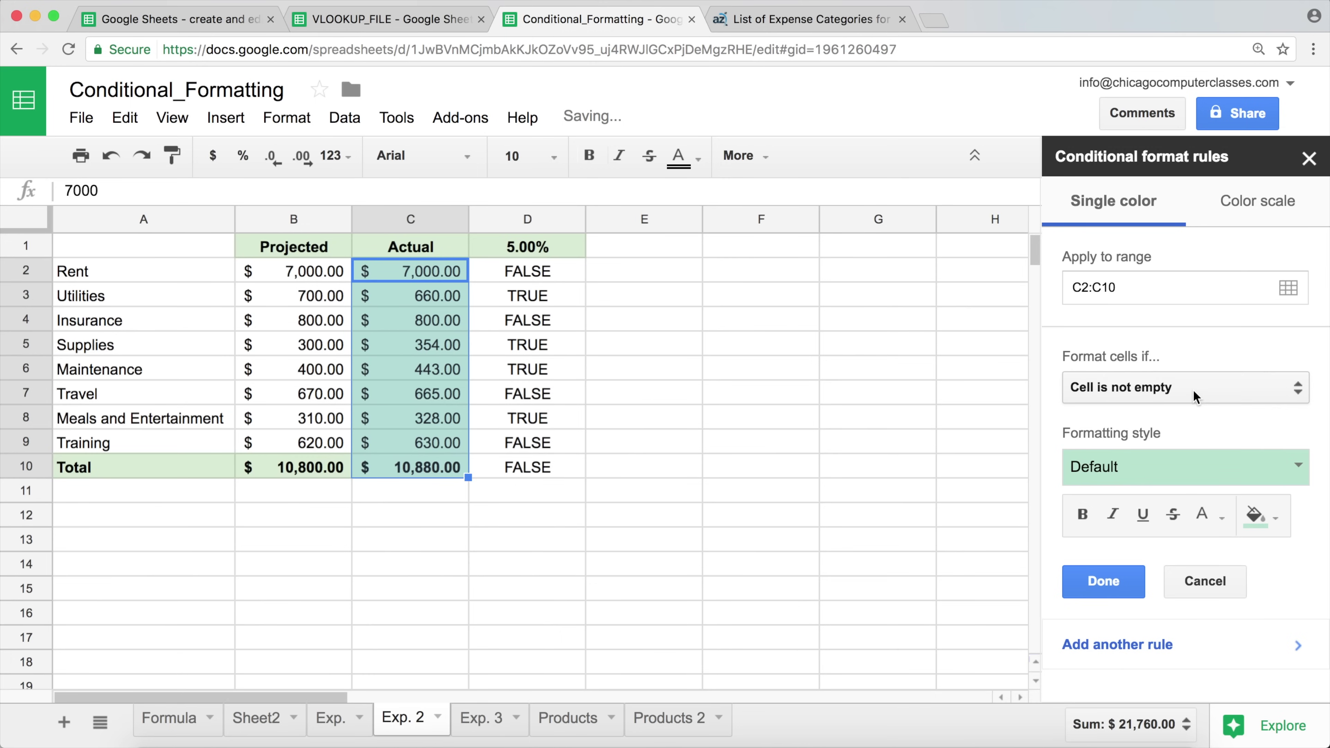
{"action": "left_click", "coordinate": [1215, 389]}
{"action": "left_click_drag", "start_coordinate": [1320, 414], "coordinate": [1318, 639]}
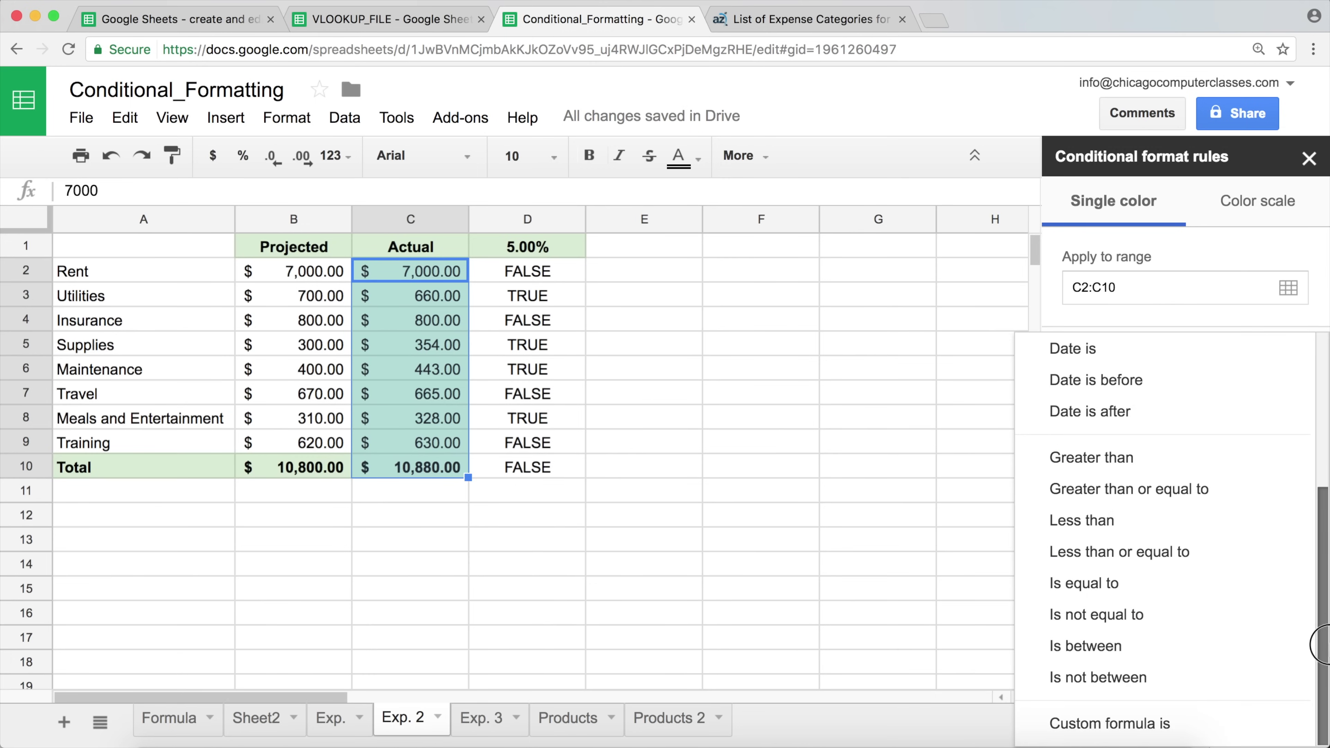
{"action": "left_click", "coordinate": [1209, 719]}
{"action": "left_click", "coordinate": [1156, 433]}
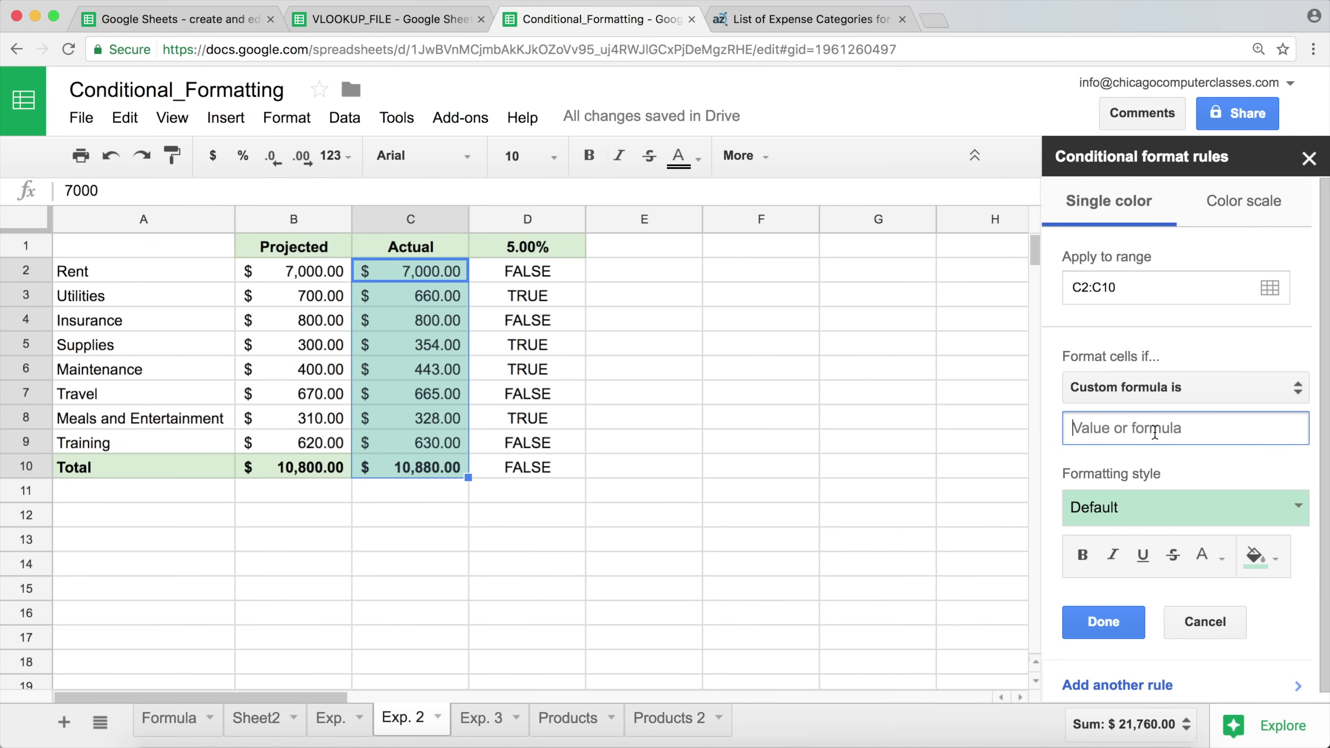
{"action": "key", "text": "super+v"}
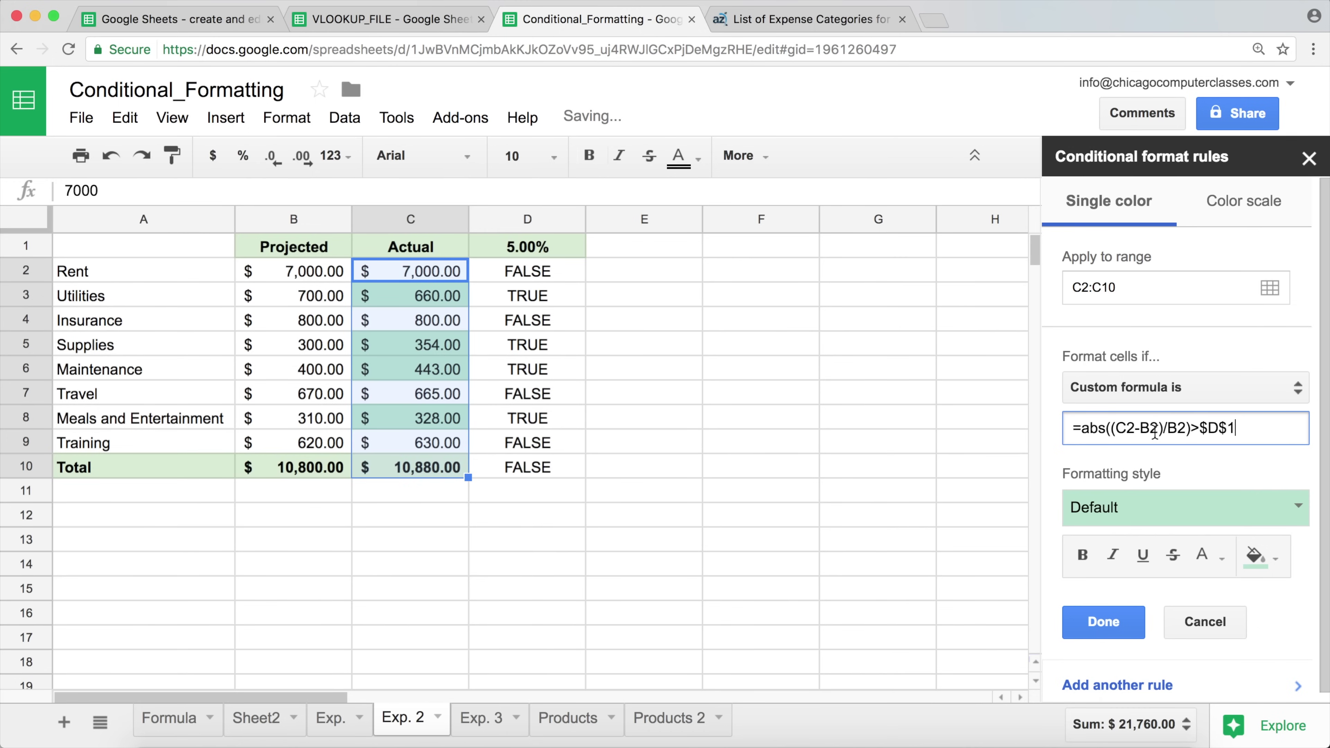
Step: Format the rule's matching cells with a light red fill and dark red text, and save the rule
{"action": "left_click", "coordinate": [1118, 518]}
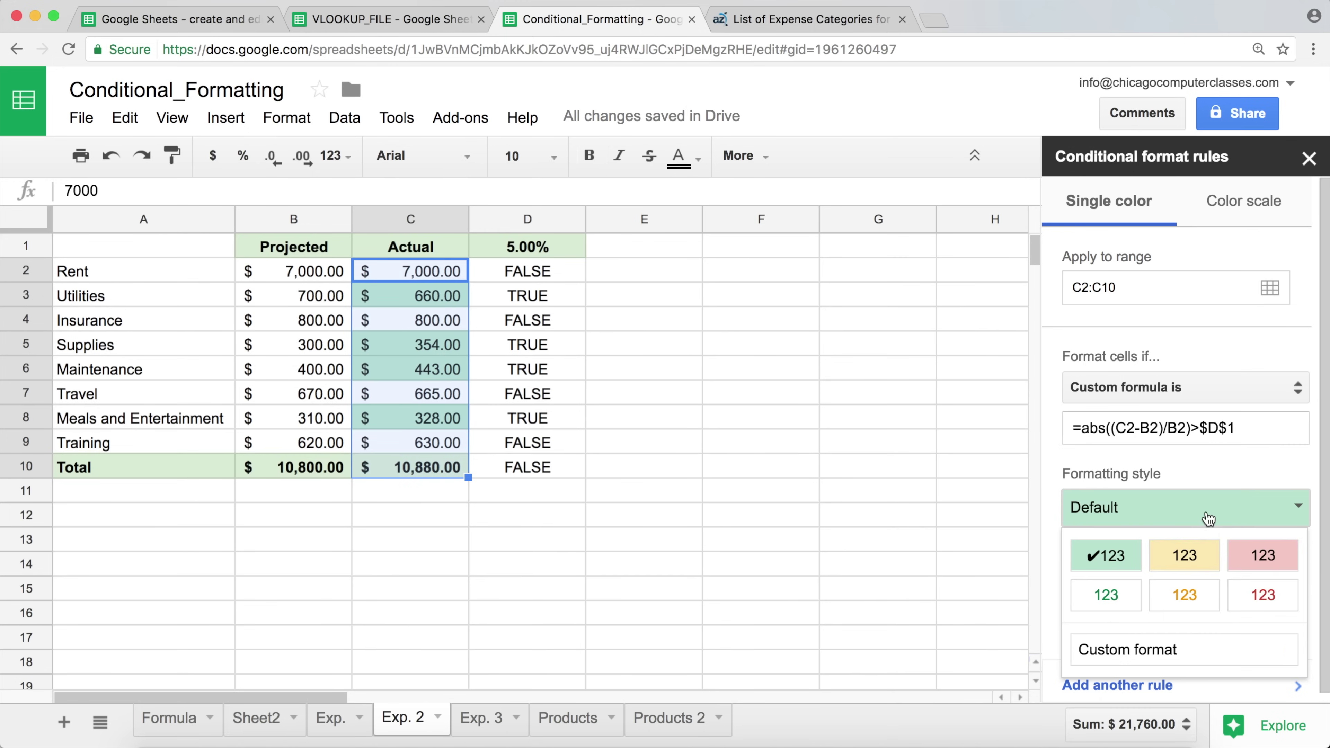
{"action": "left_click", "coordinate": [1256, 559]}
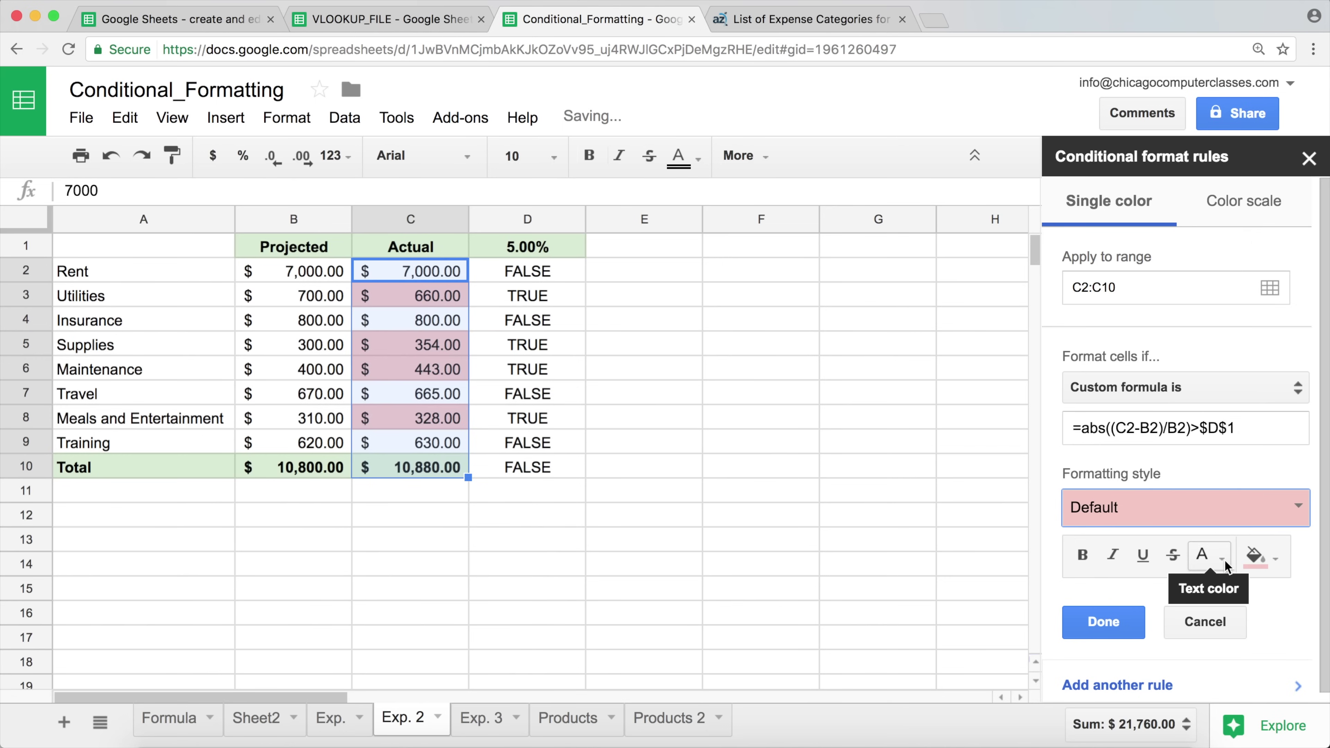
{"action": "left_click", "coordinate": [1265, 555]}
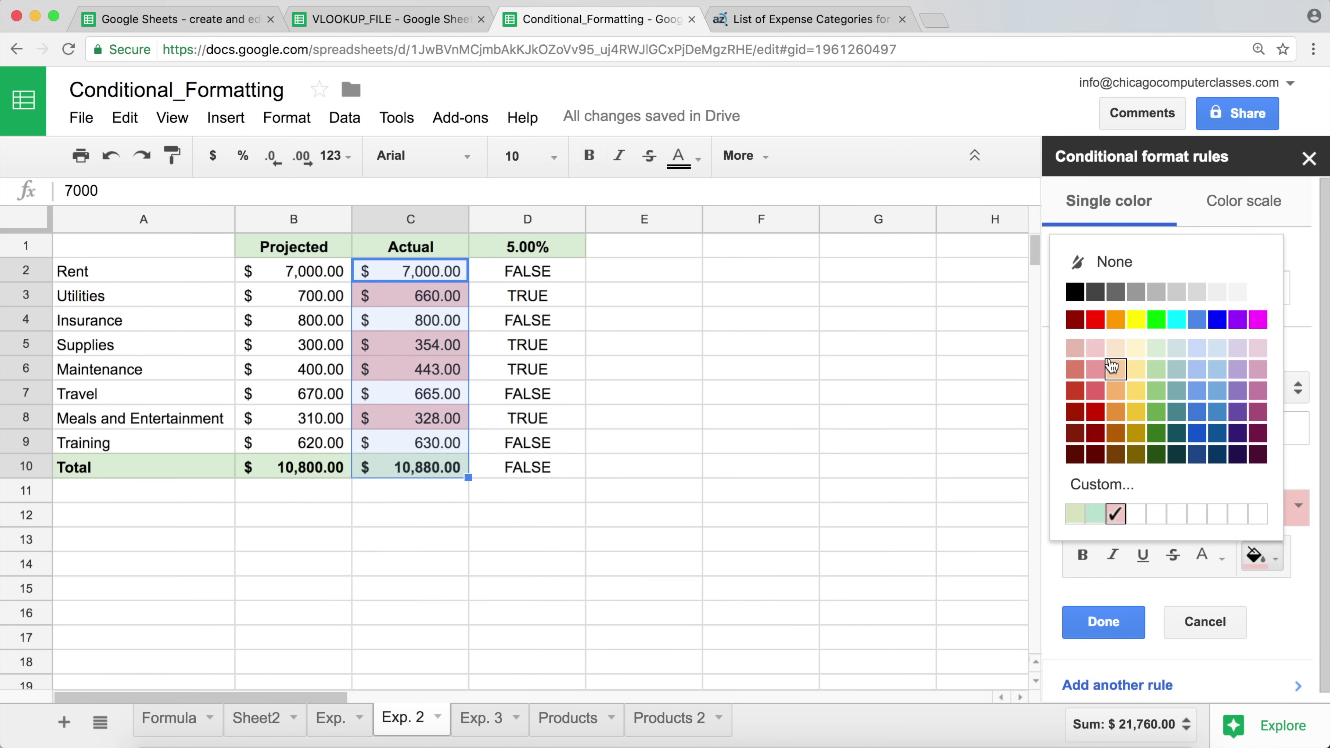
{"action": "left_click", "coordinate": [1097, 391]}
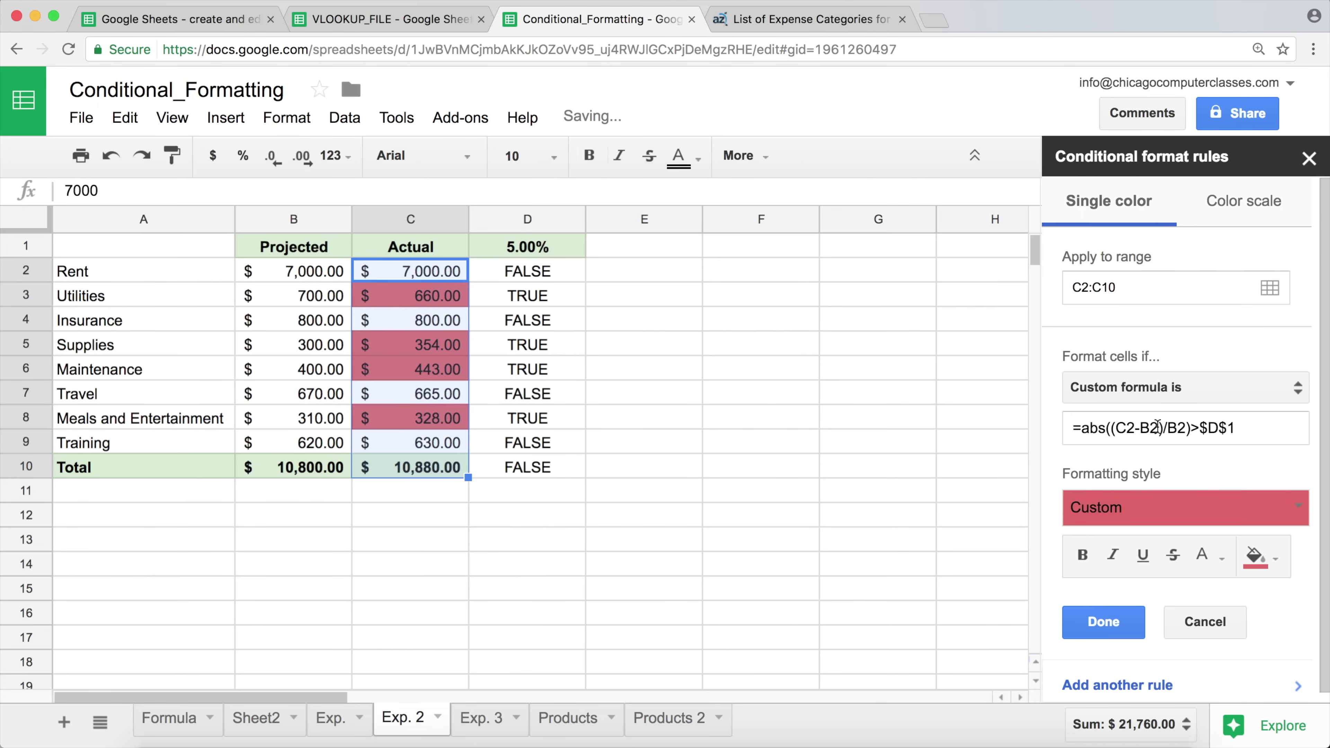
{"action": "left_click", "coordinate": [1221, 558]}
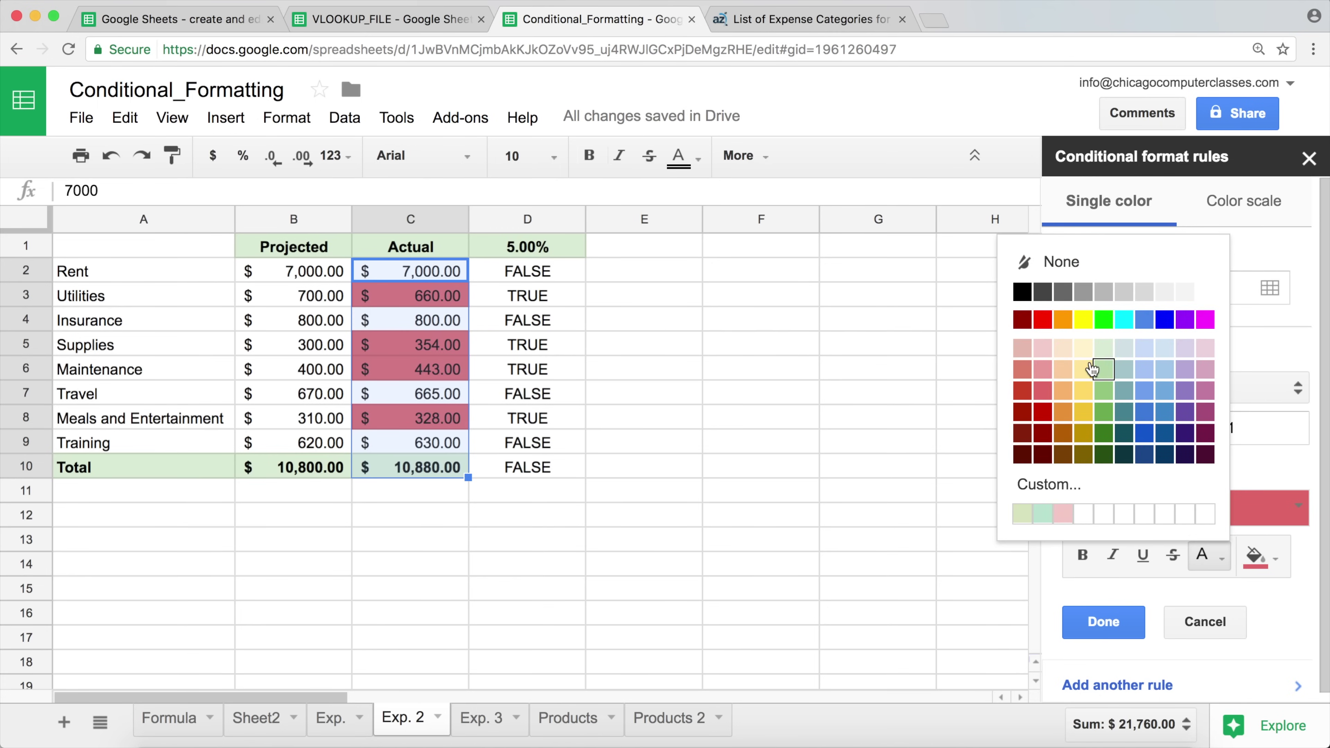
{"action": "left_click", "coordinate": [1043, 426]}
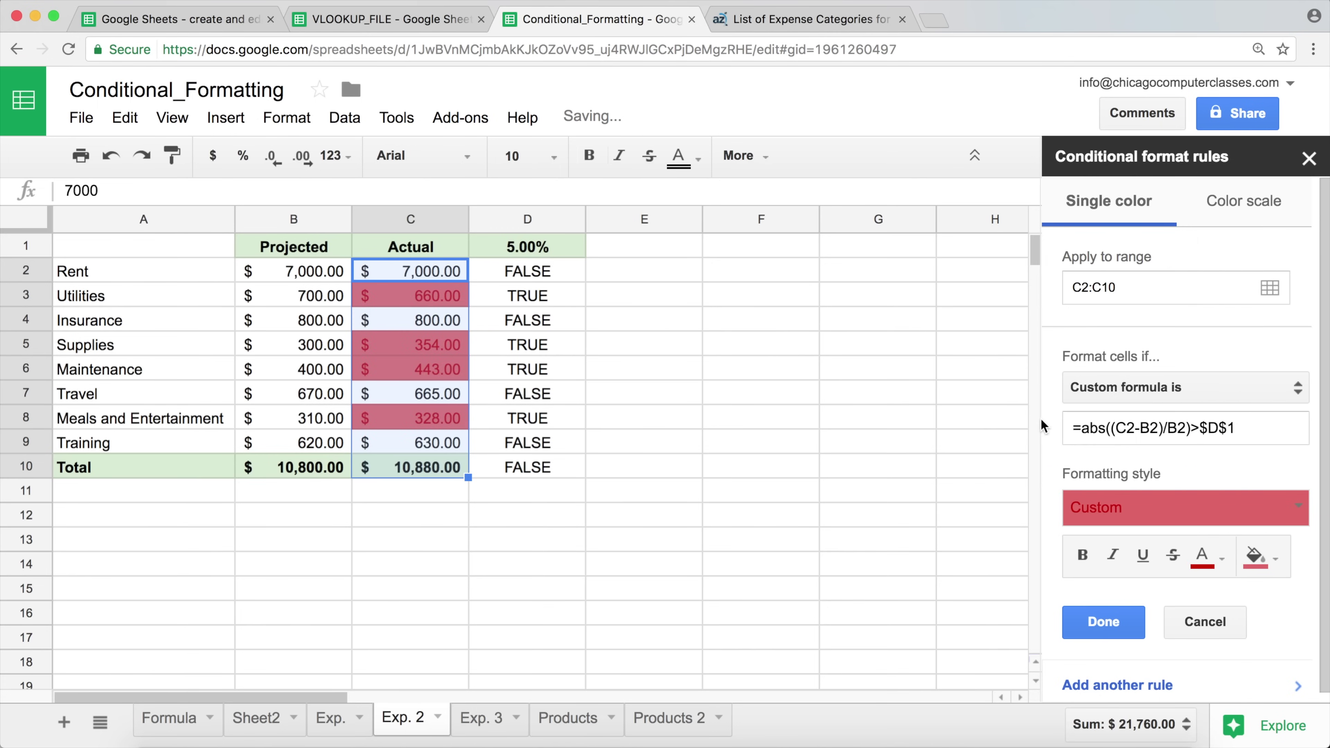
{"action": "left_click", "coordinate": [1239, 559]}
{"action": "left_click", "coordinate": [1097, 351]}
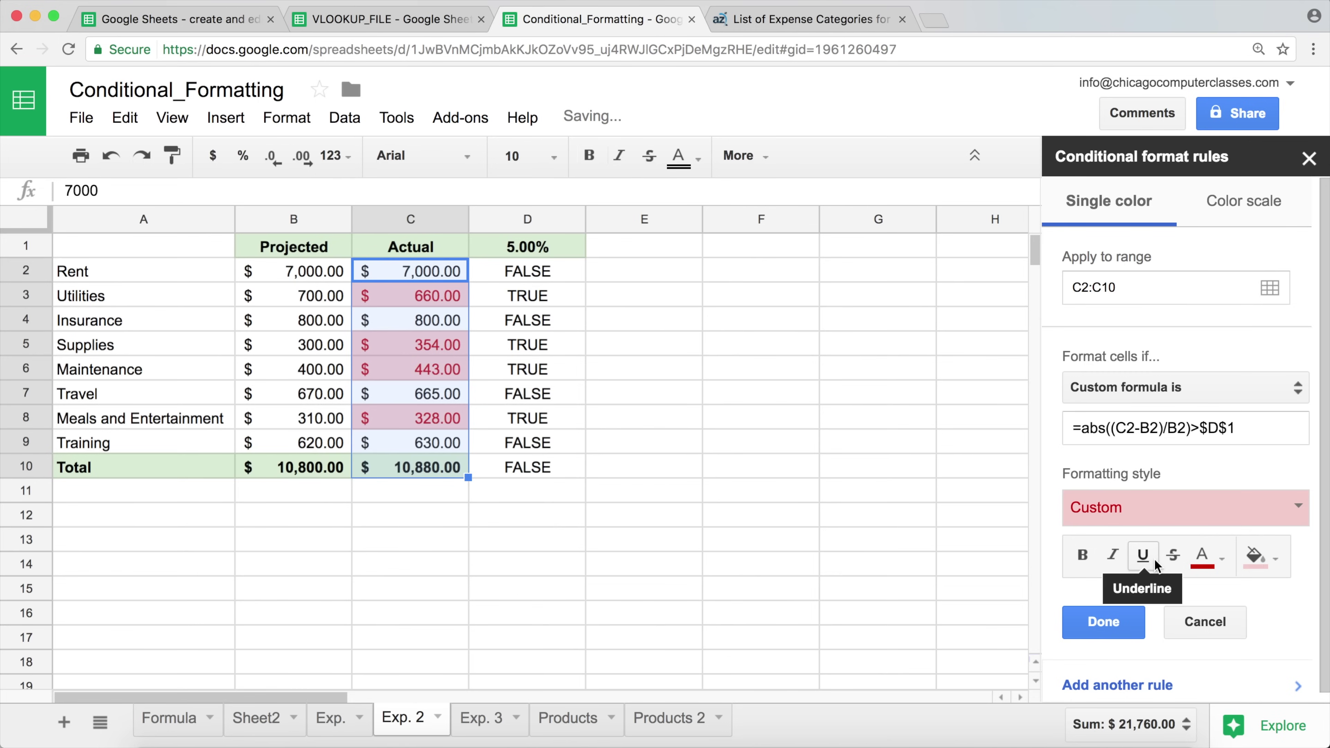
{"action": "left_click", "coordinate": [1102, 624]}
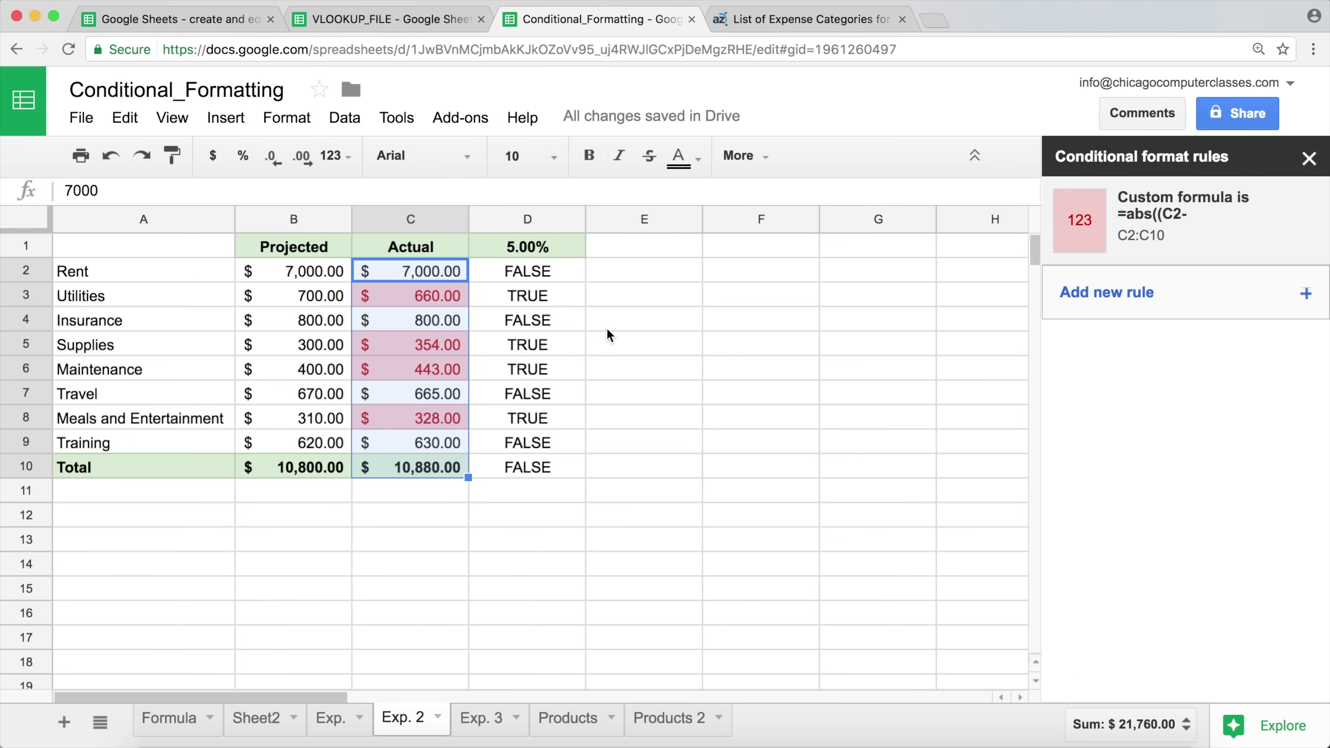
Step: Delete the helper comparison formulas from D2:D10, keeping the threshold in D1
{"action": "left_click", "coordinate": [527, 322]}
{"action": "left_click_drag", "start_coordinate": [544, 272], "coordinate": [547, 466]}
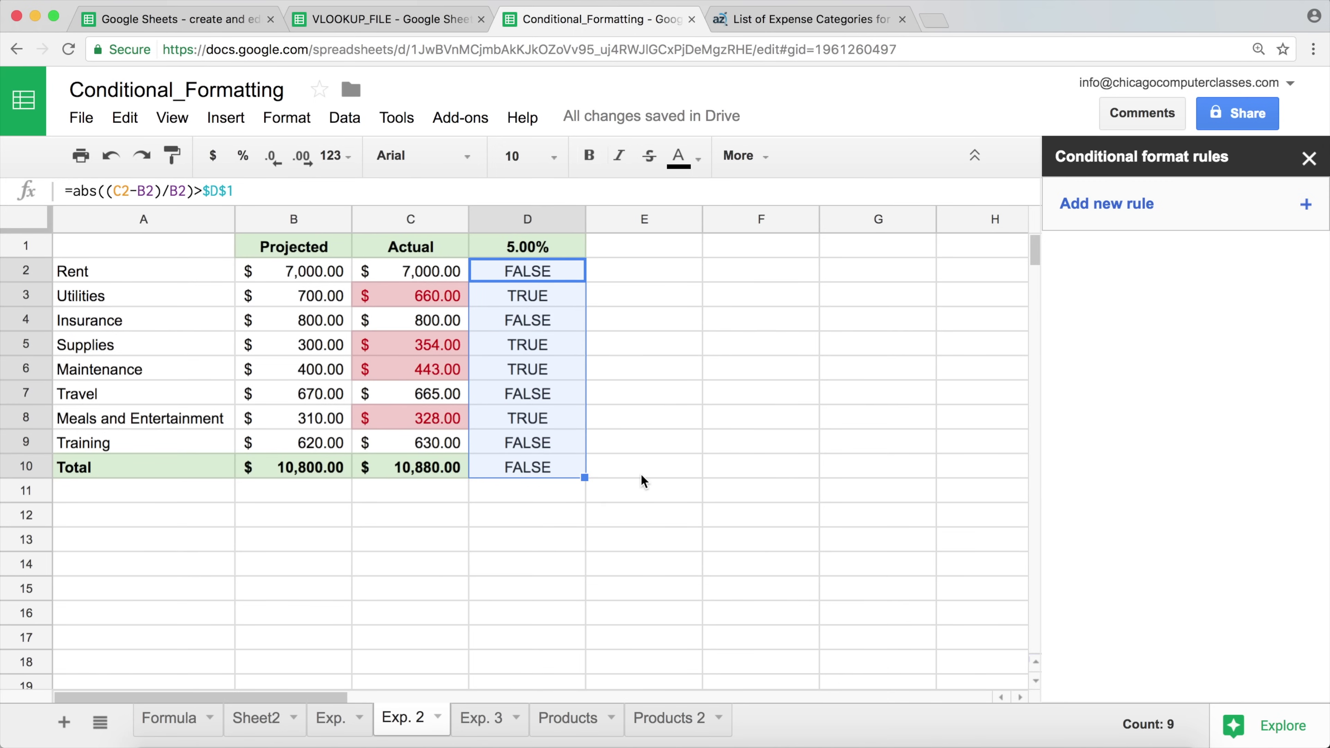
{"action": "key", "text": "Delete"}
{"action": "left_click", "coordinate": [602, 317]}
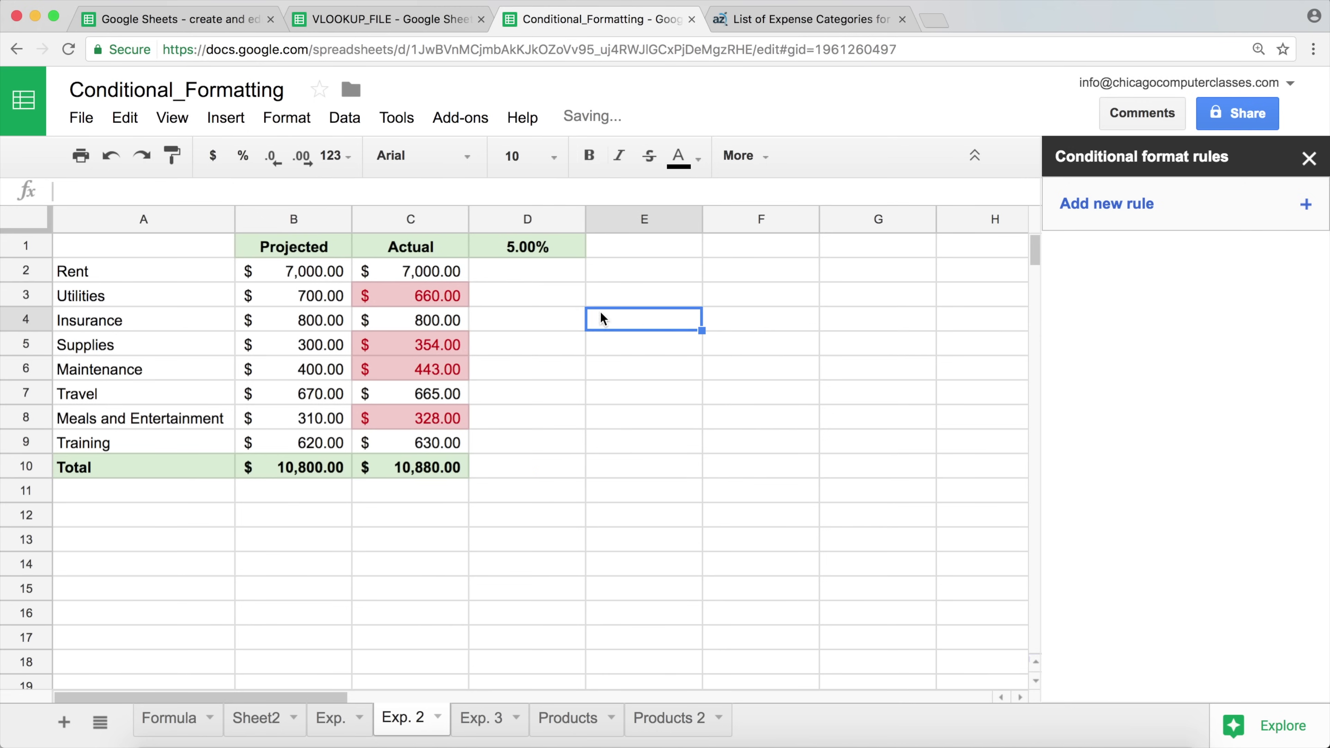
{"action": "left_click", "coordinate": [424, 278]}
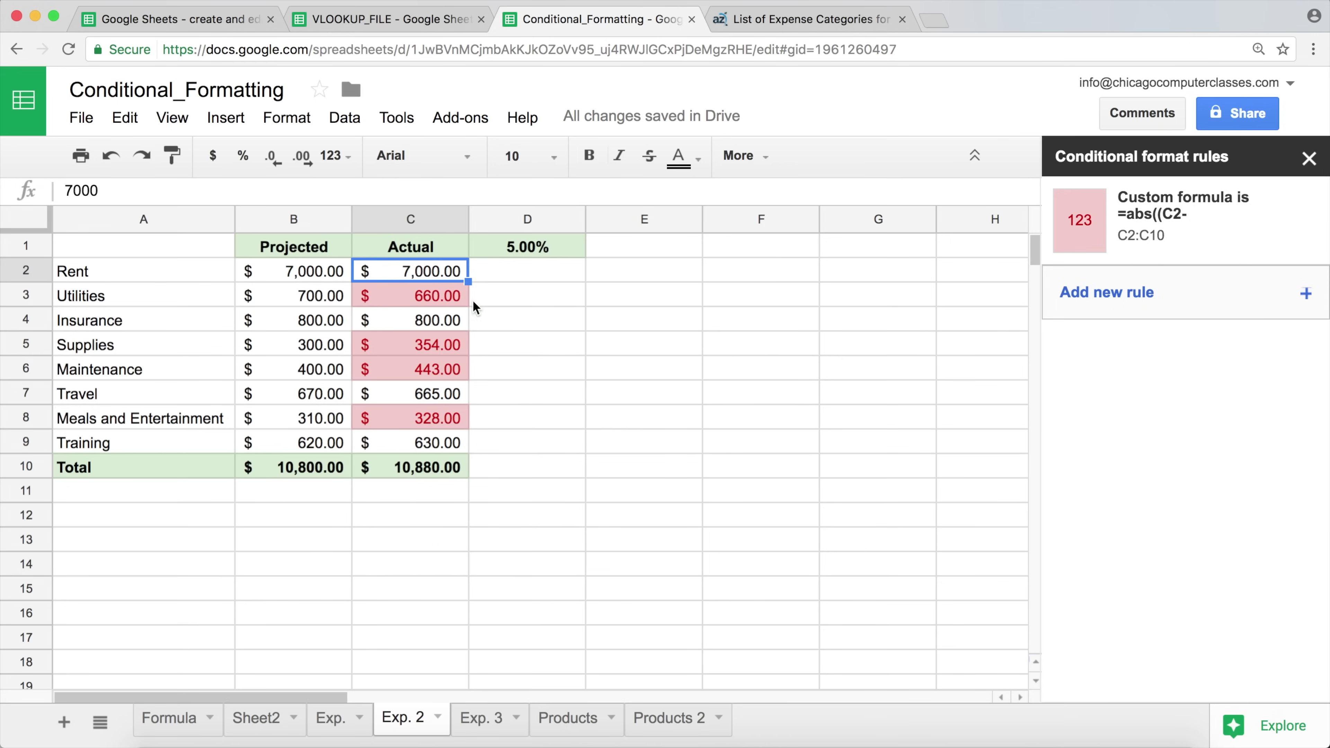
Step: Set the deviation threshold in D1 to 10% and check the Supplies and Maintenance amounts against it
{"action": "left_click", "coordinate": [529, 246]}
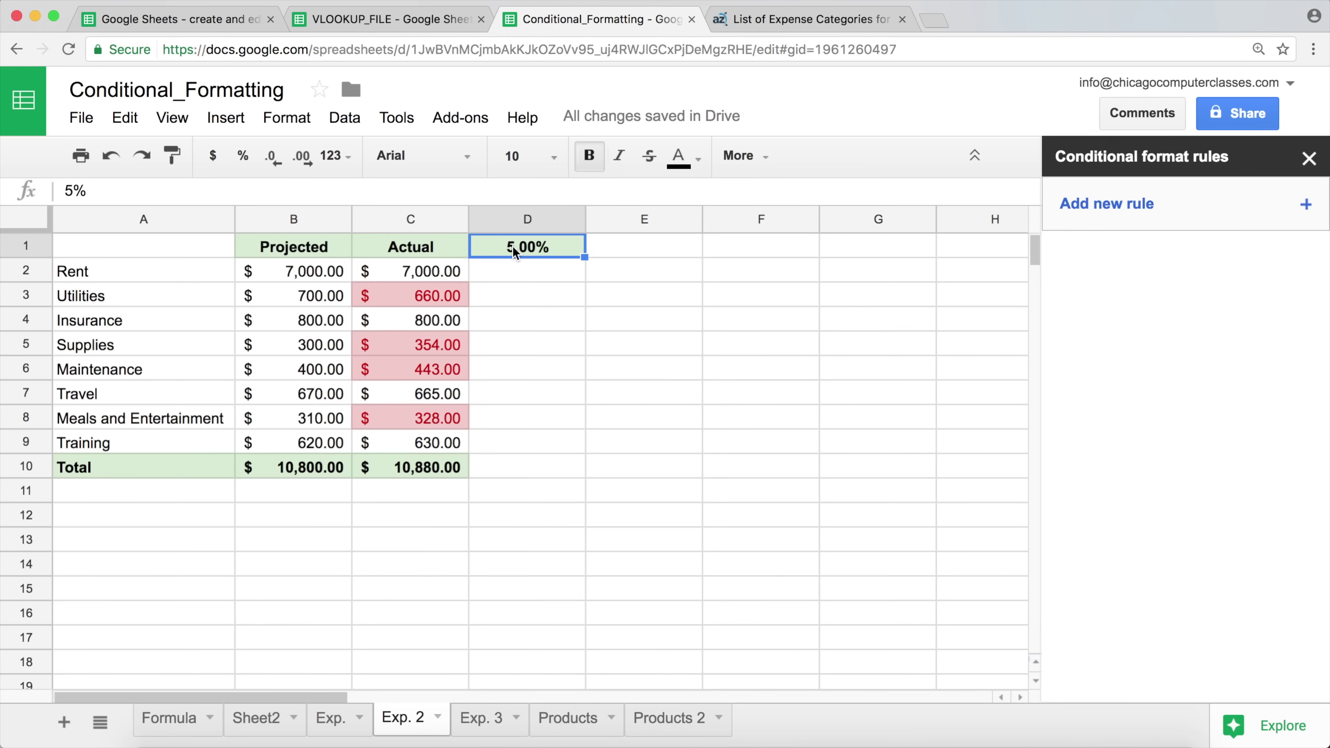
{"action": "double_click", "coordinate": [516, 252]}
{"action": "double_click", "coordinate": [520, 246]}
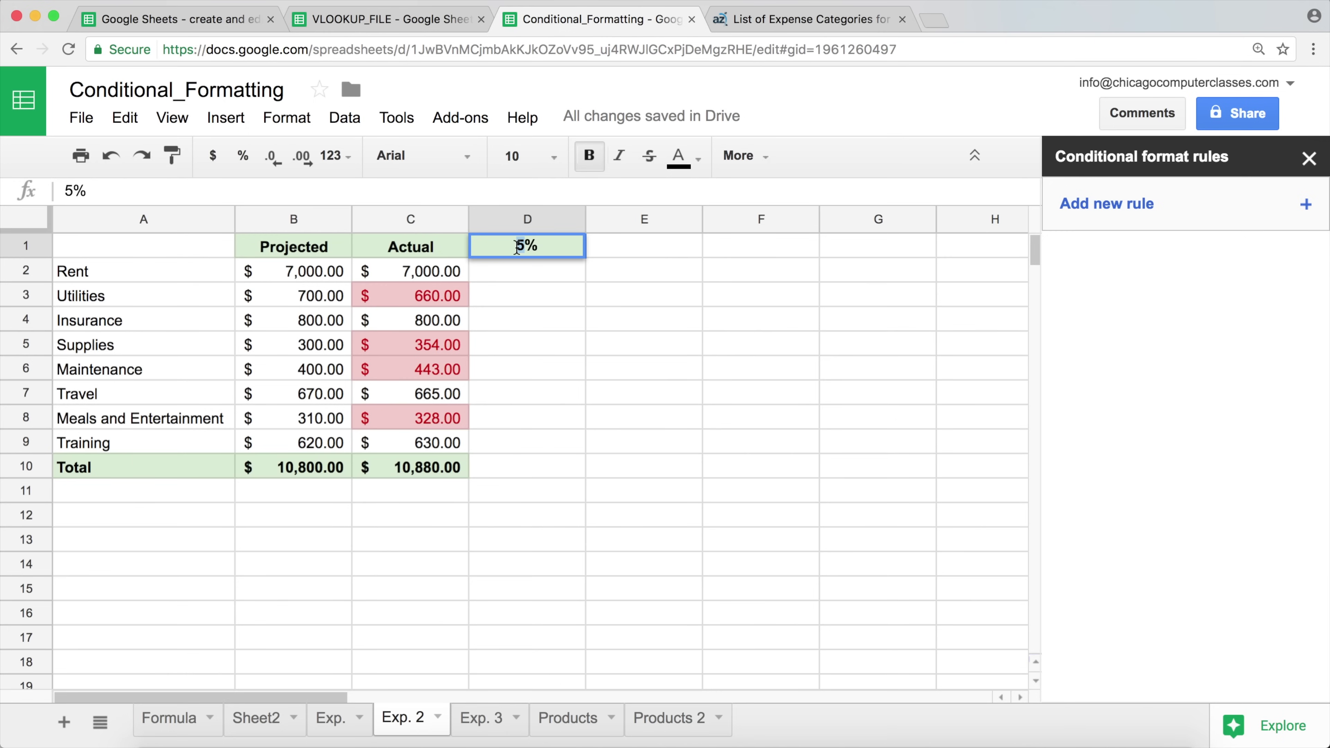
{"action": "type", "text": "10"}
{"action": "key", "text": "Return"}
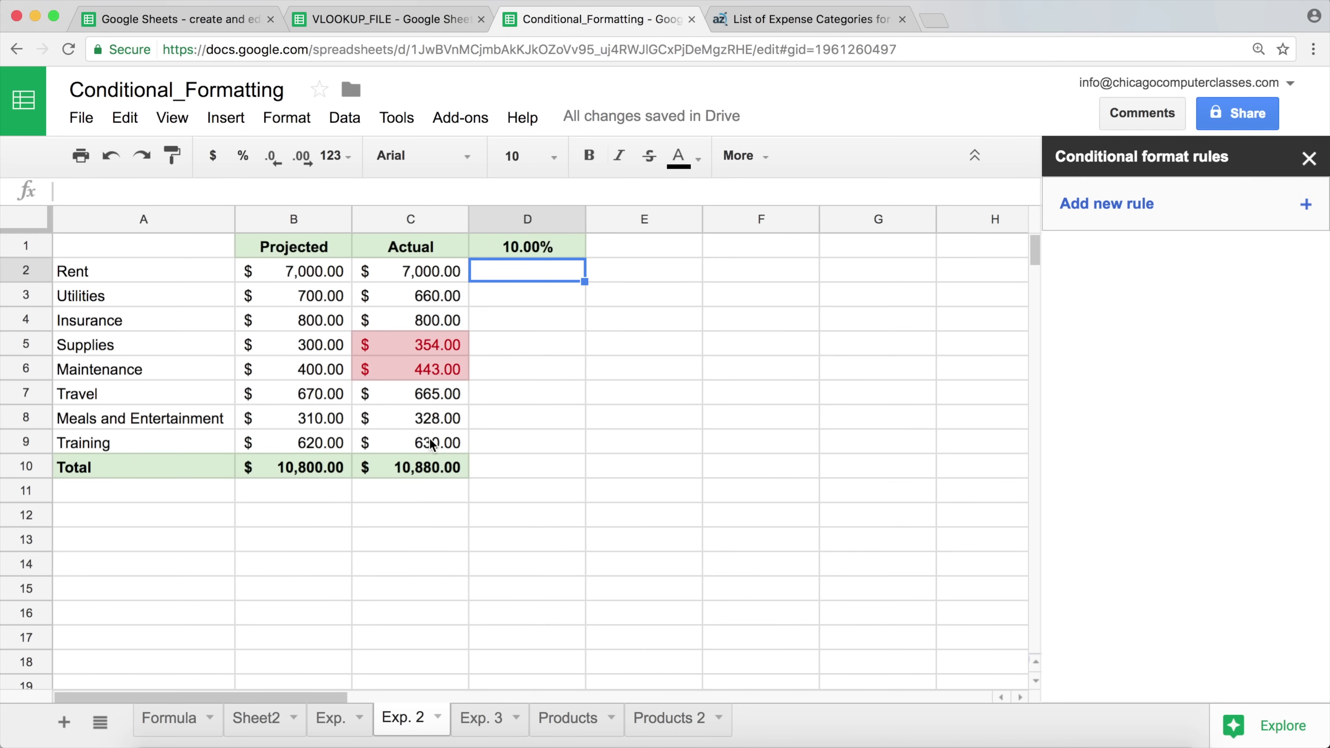
{"action": "left_click_drag", "start_coordinate": [320, 344], "coordinate": [394, 370]}
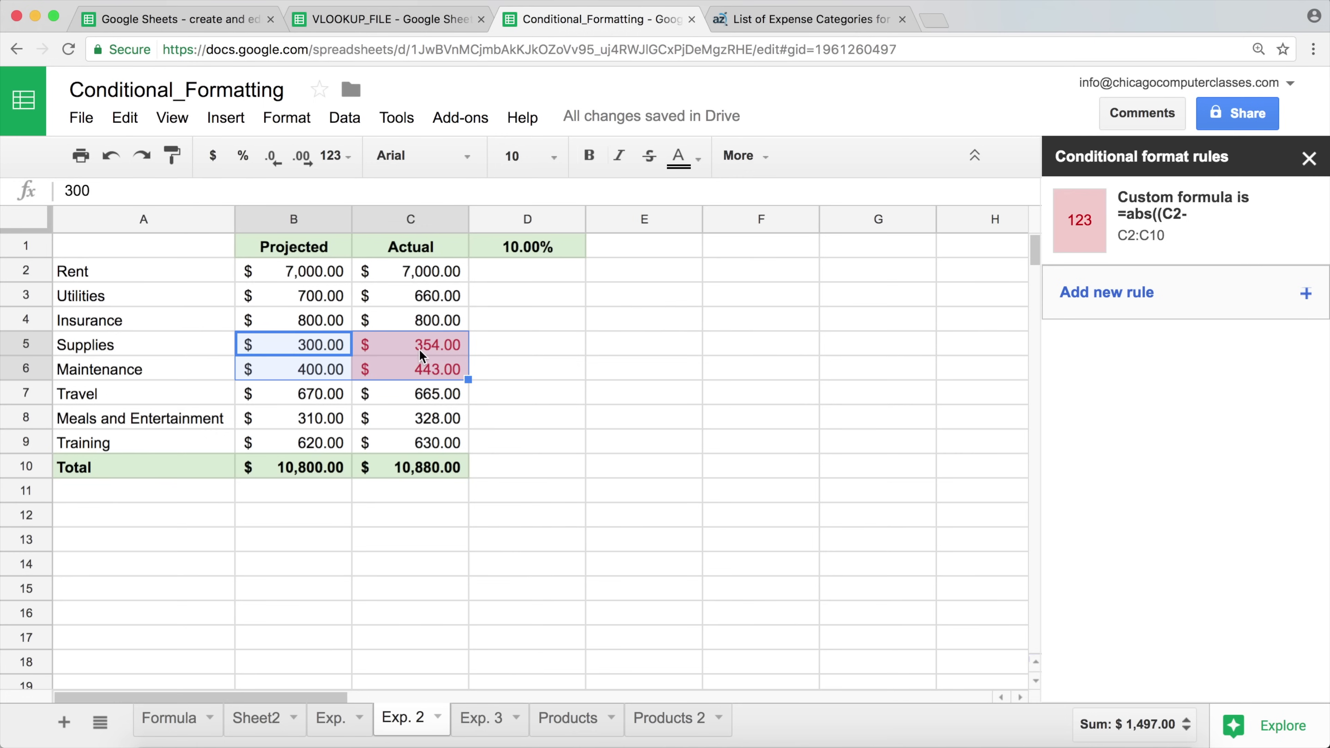
{"action": "left_click", "coordinate": [418, 350]}
{"action": "left_click", "coordinate": [419, 367]}
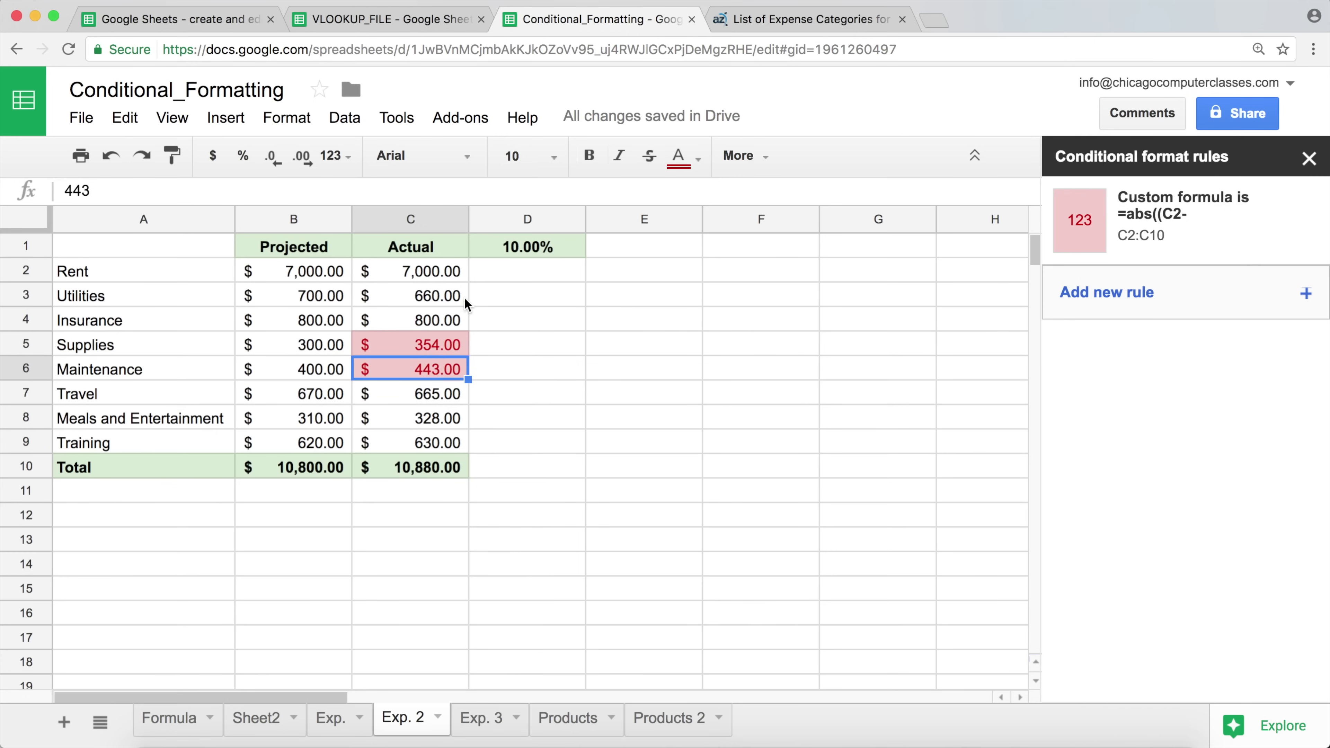
Step: Set the deviation threshold in D1 to 1%
{"action": "left_click", "coordinate": [525, 248]}
{"action": "double_click", "coordinate": [527, 246]}
{"action": "key", "text": "BackSpace"}
{"action": "key", "text": "Return"}
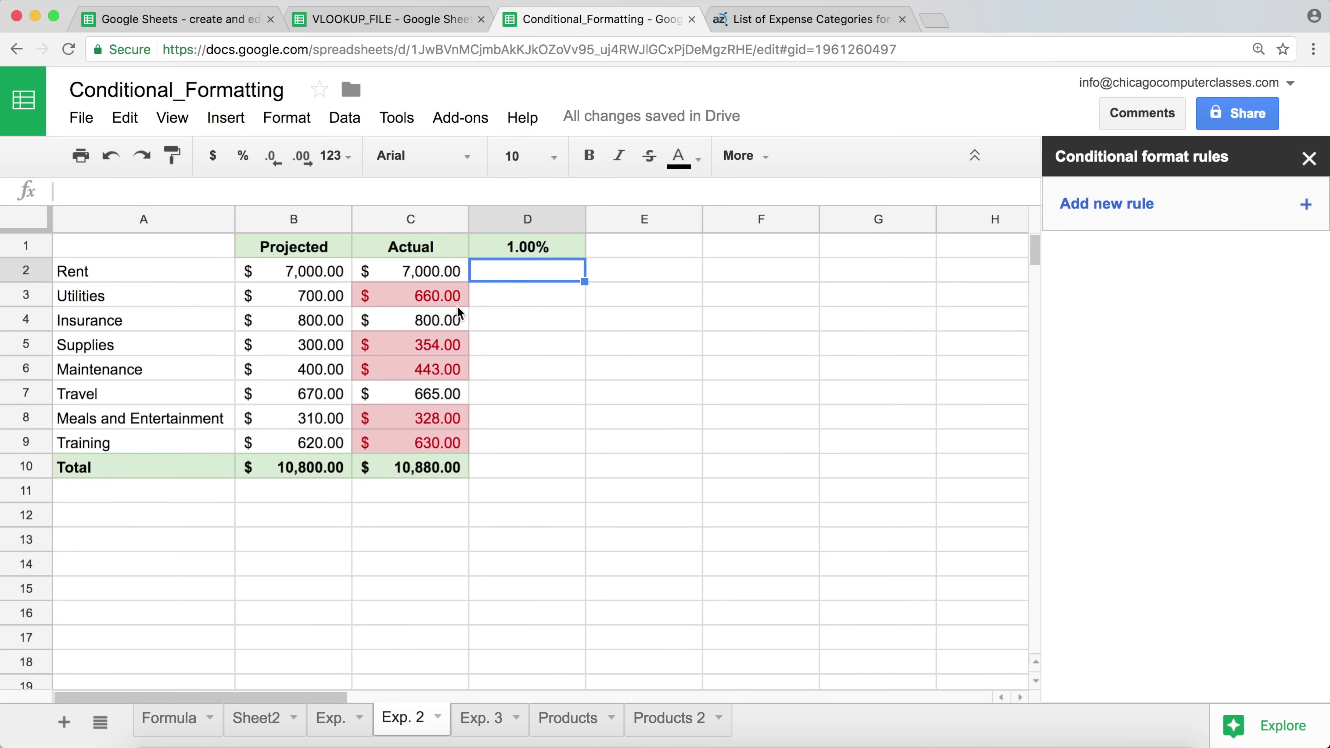
{"action": "left_click", "coordinate": [525, 247]}
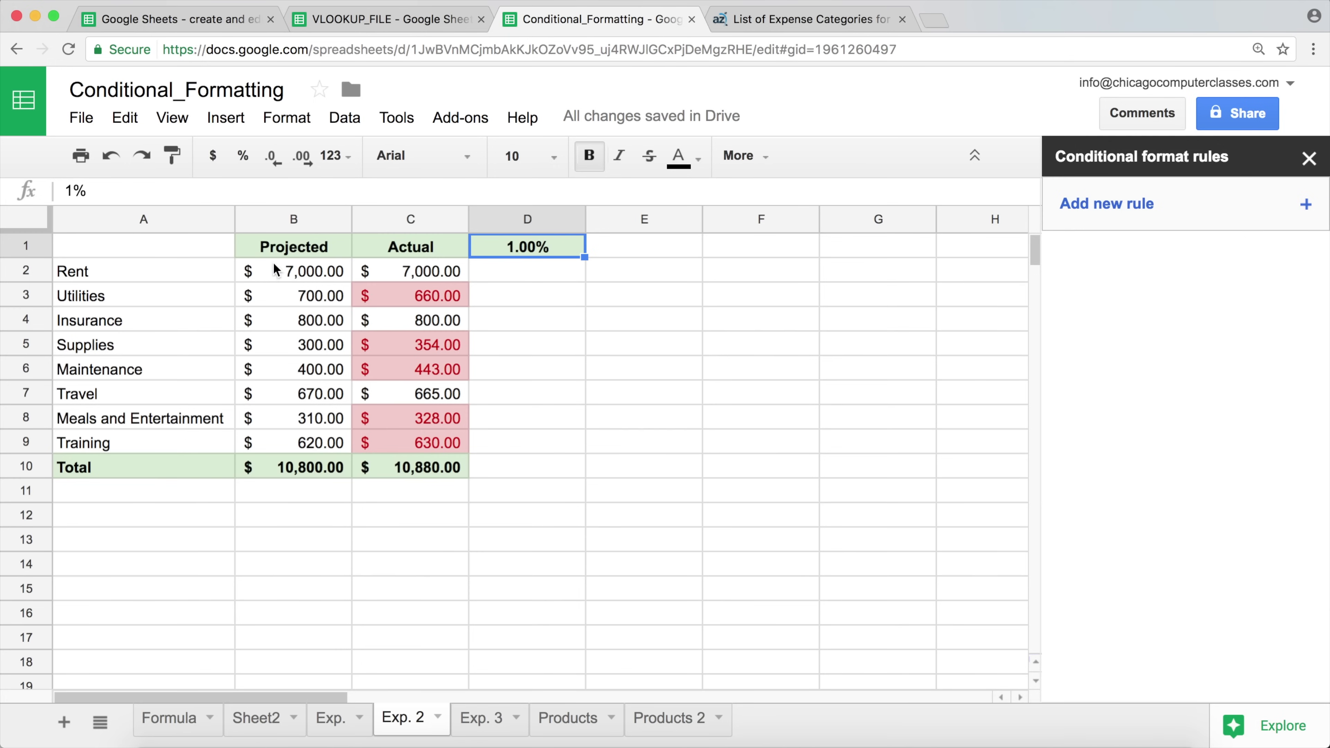
{"action": "left_click_drag", "start_coordinate": [275, 247], "coordinate": [424, 470]}
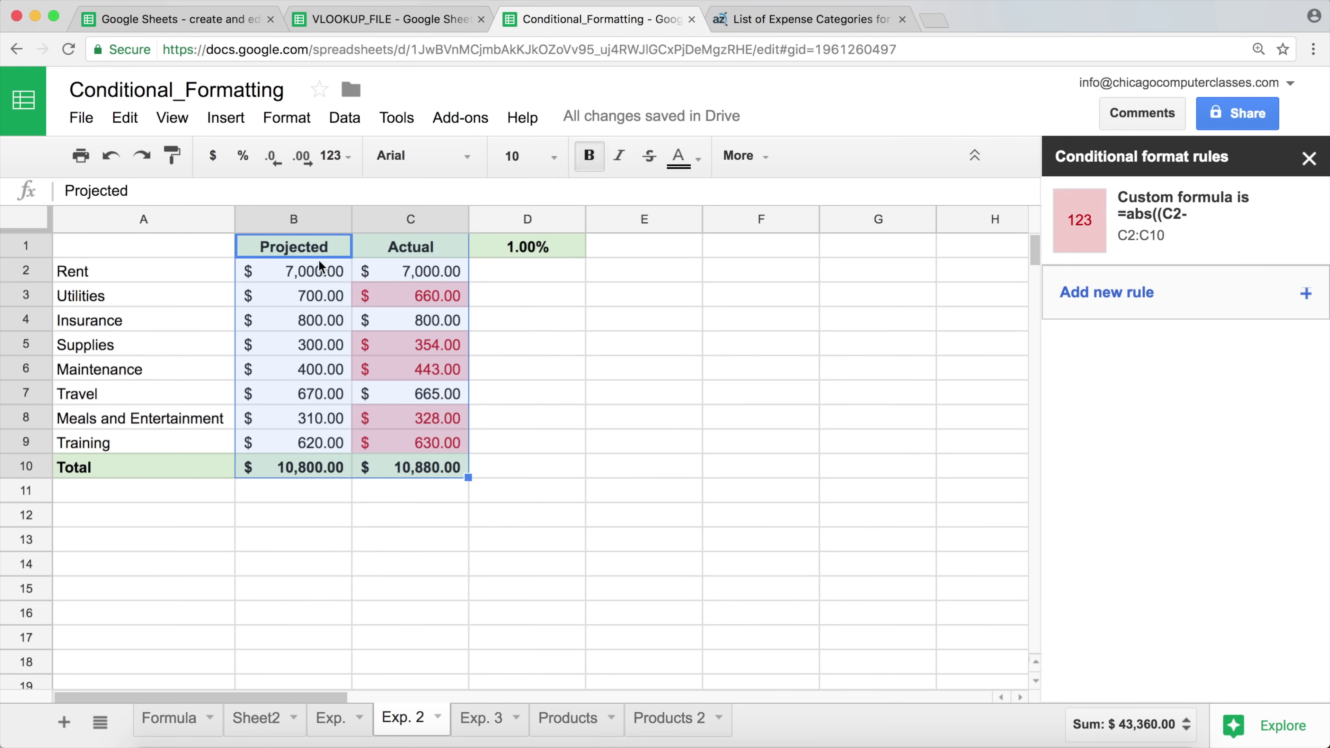
{"action": "left_click", "coordinate": [202, 252]}
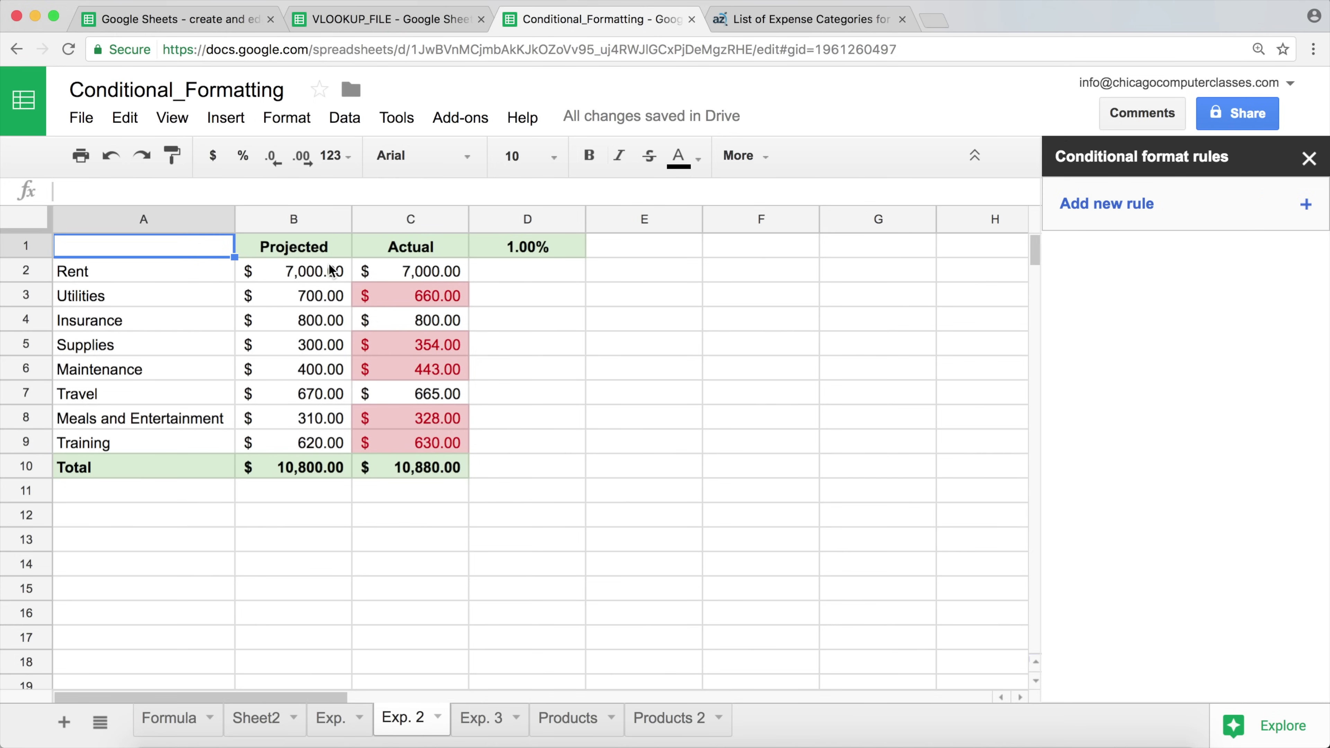